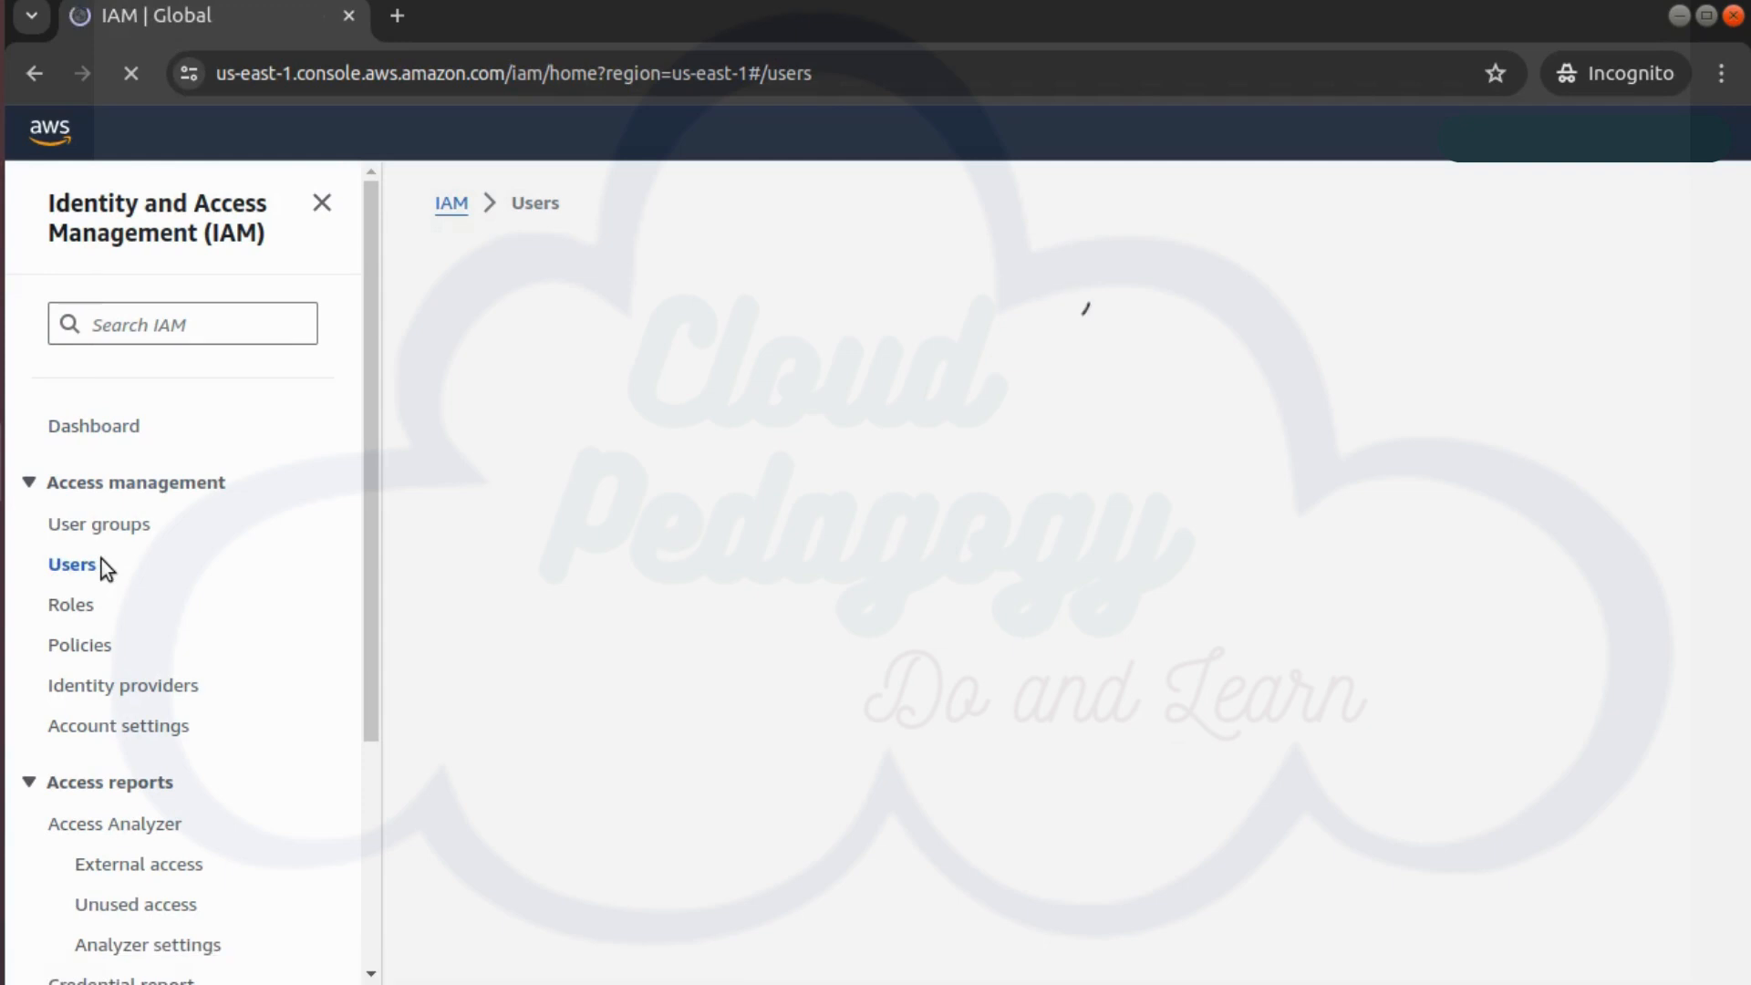
Start creating a new IAM user from the Users list
{"action": "left_click", "coordinate": [1514, 315]}
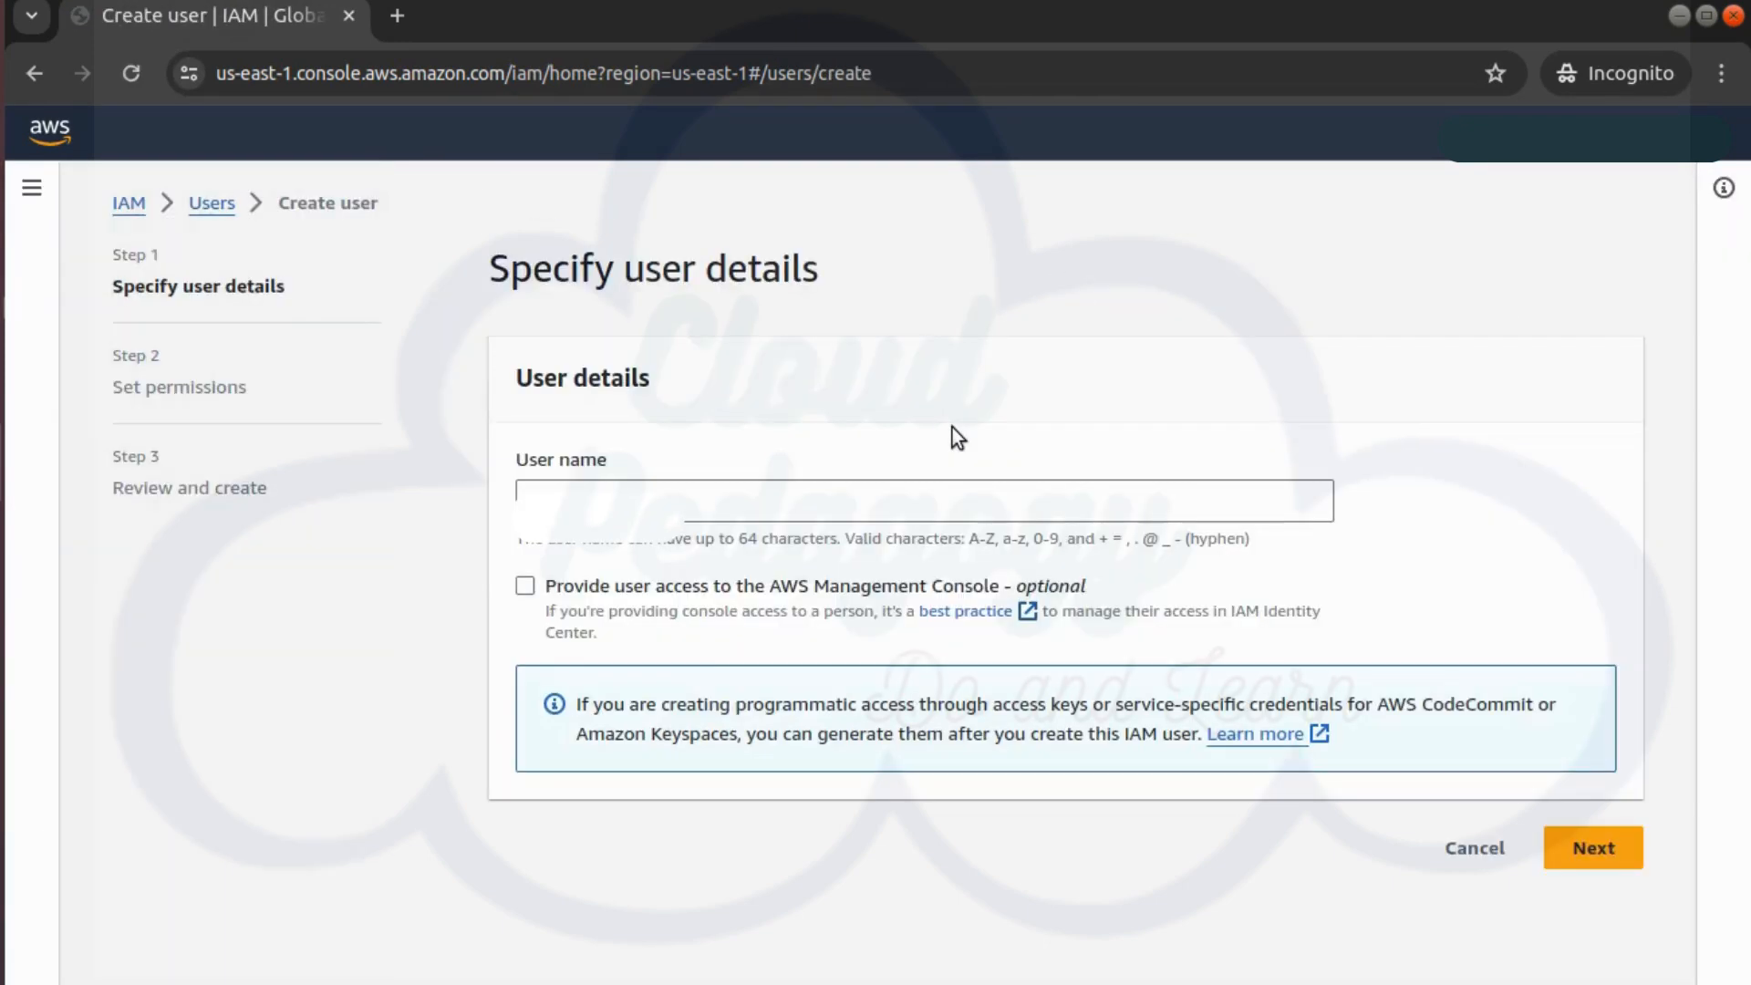
Name the user Resh with console access and a custom password
{"action": "type", "text": "Resh"}
{"action": "left_click", "coordinate": [525, 584]}
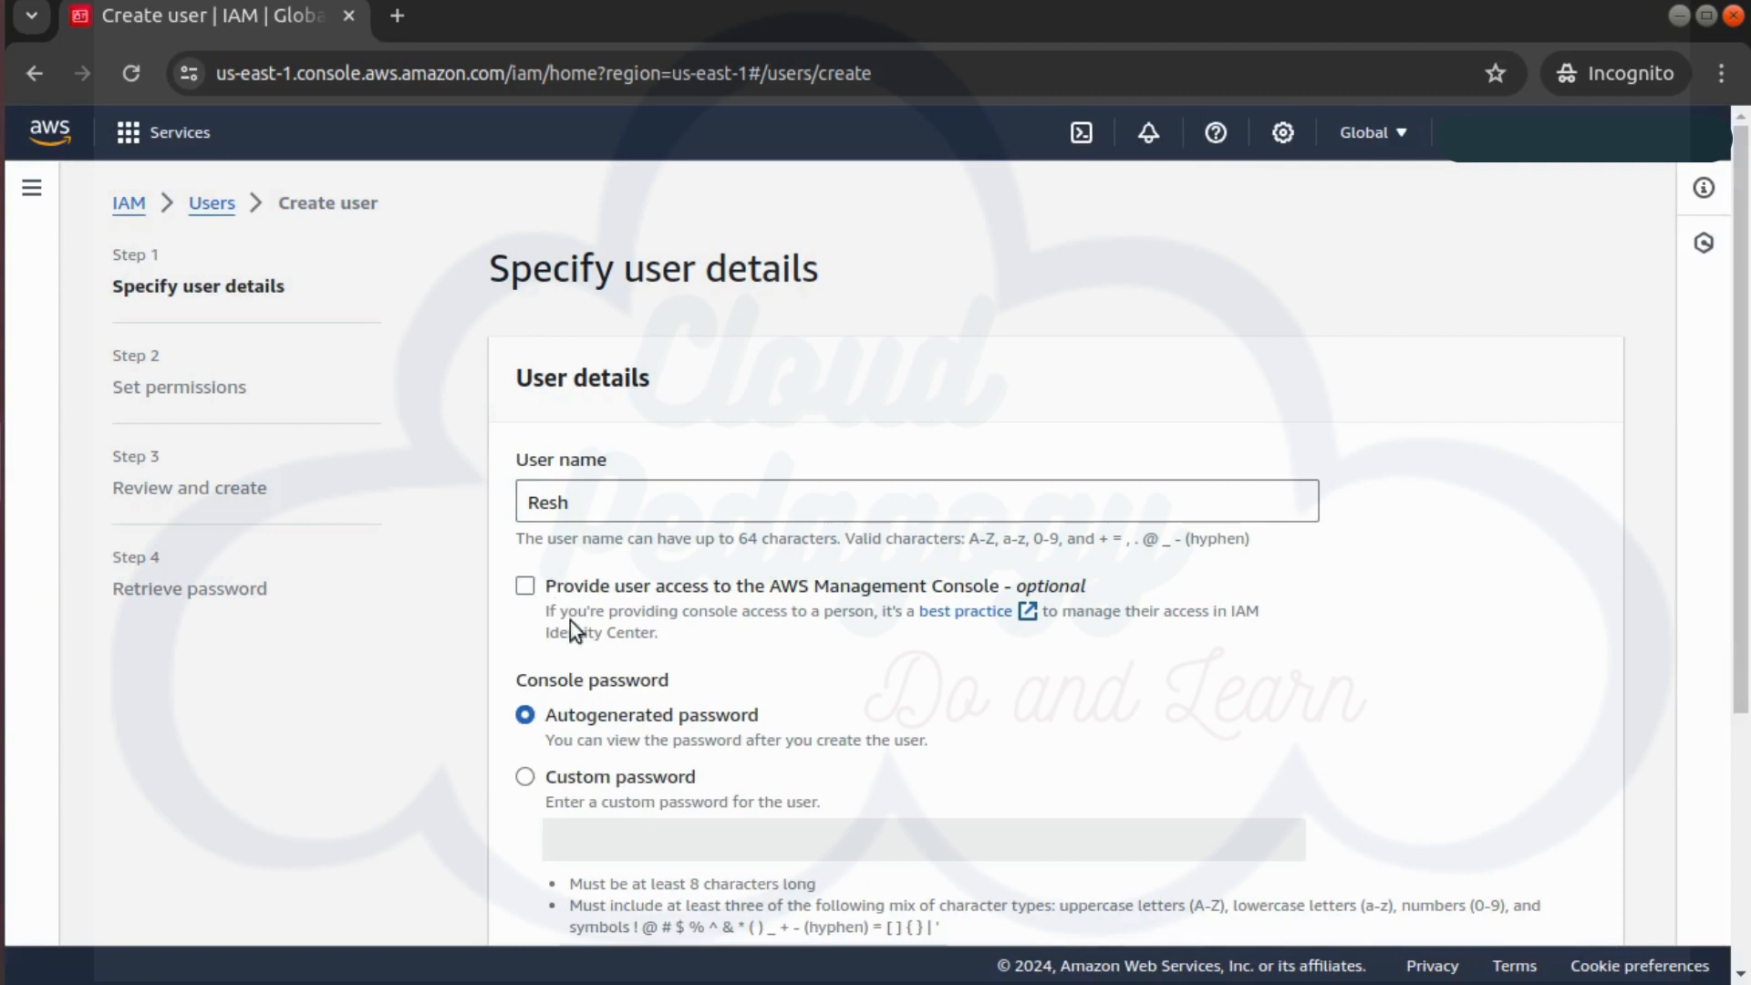
{"action": "left_click", "coordinate": [648, 804]}
{"action": "left_click", "coordinate": [665, 836]}
{"action": "type", "text": "***"}
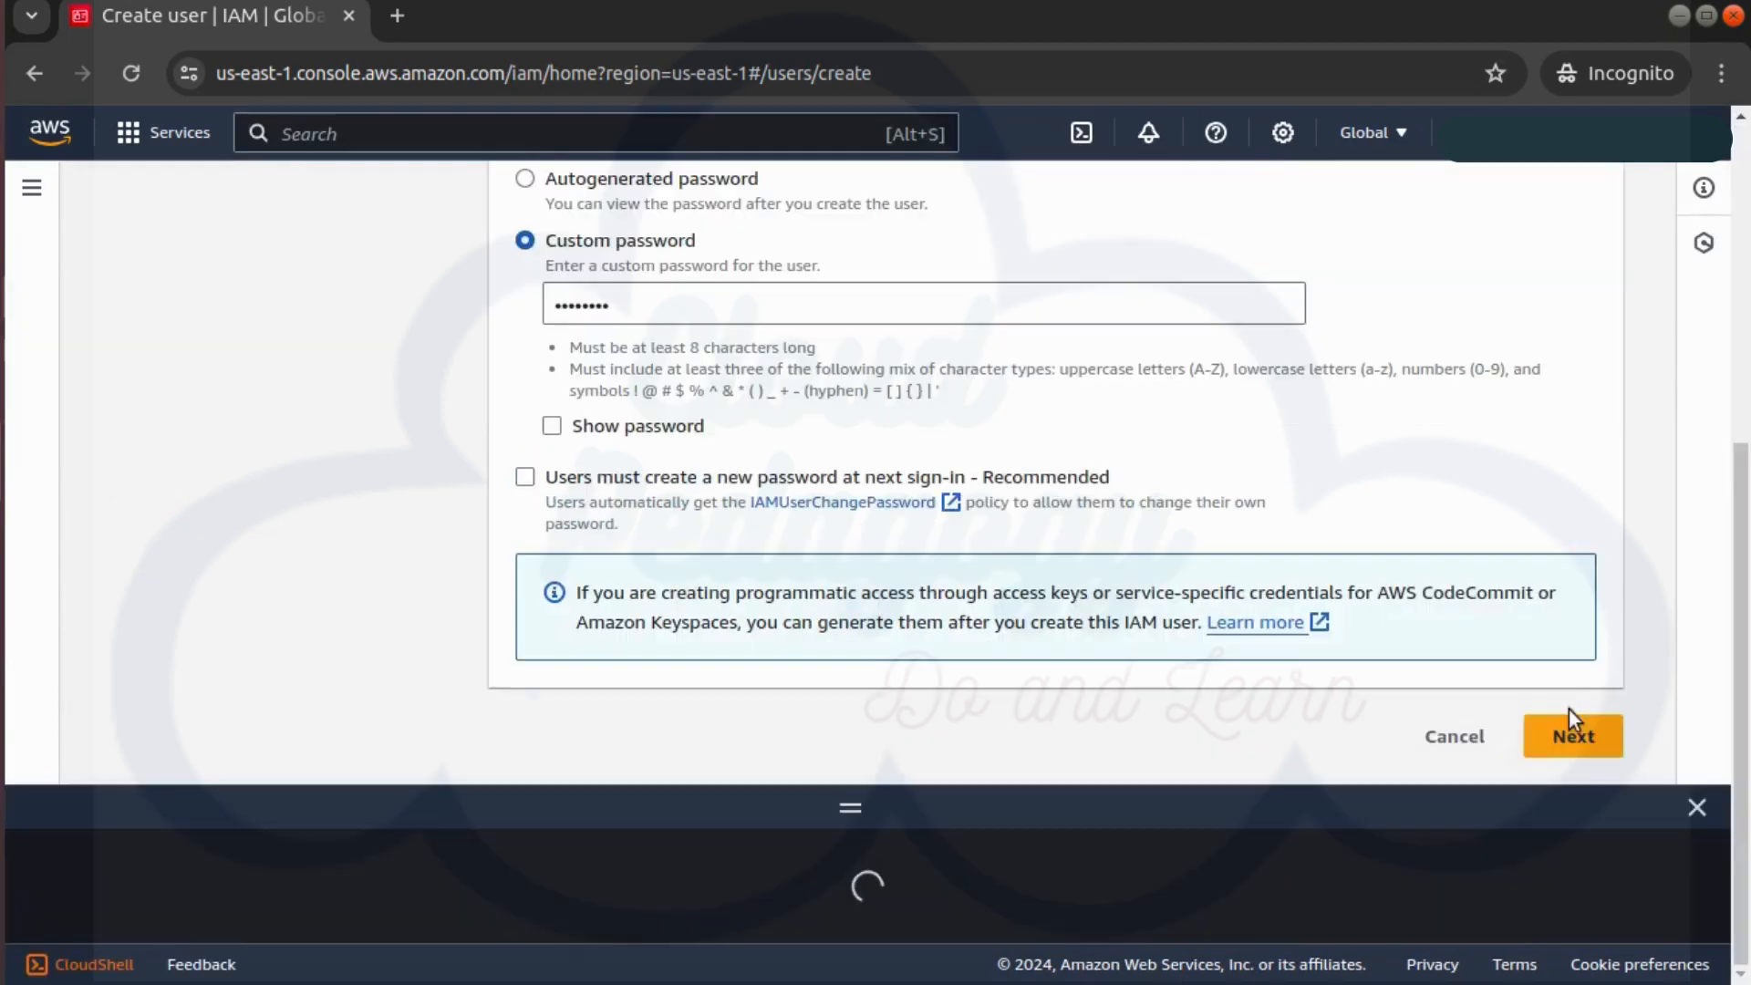
Create user Resh without permissions, closing an accidentally opened shell terminal
{"action": "left_click", "coordinate": [1570, 732]}
{"action": "left_click", "coordinate": [1696, 807]}
{"action": "scroll", "coordinate": [1375, 748], "scroll_direction": "down", "scroll_amount": 2}
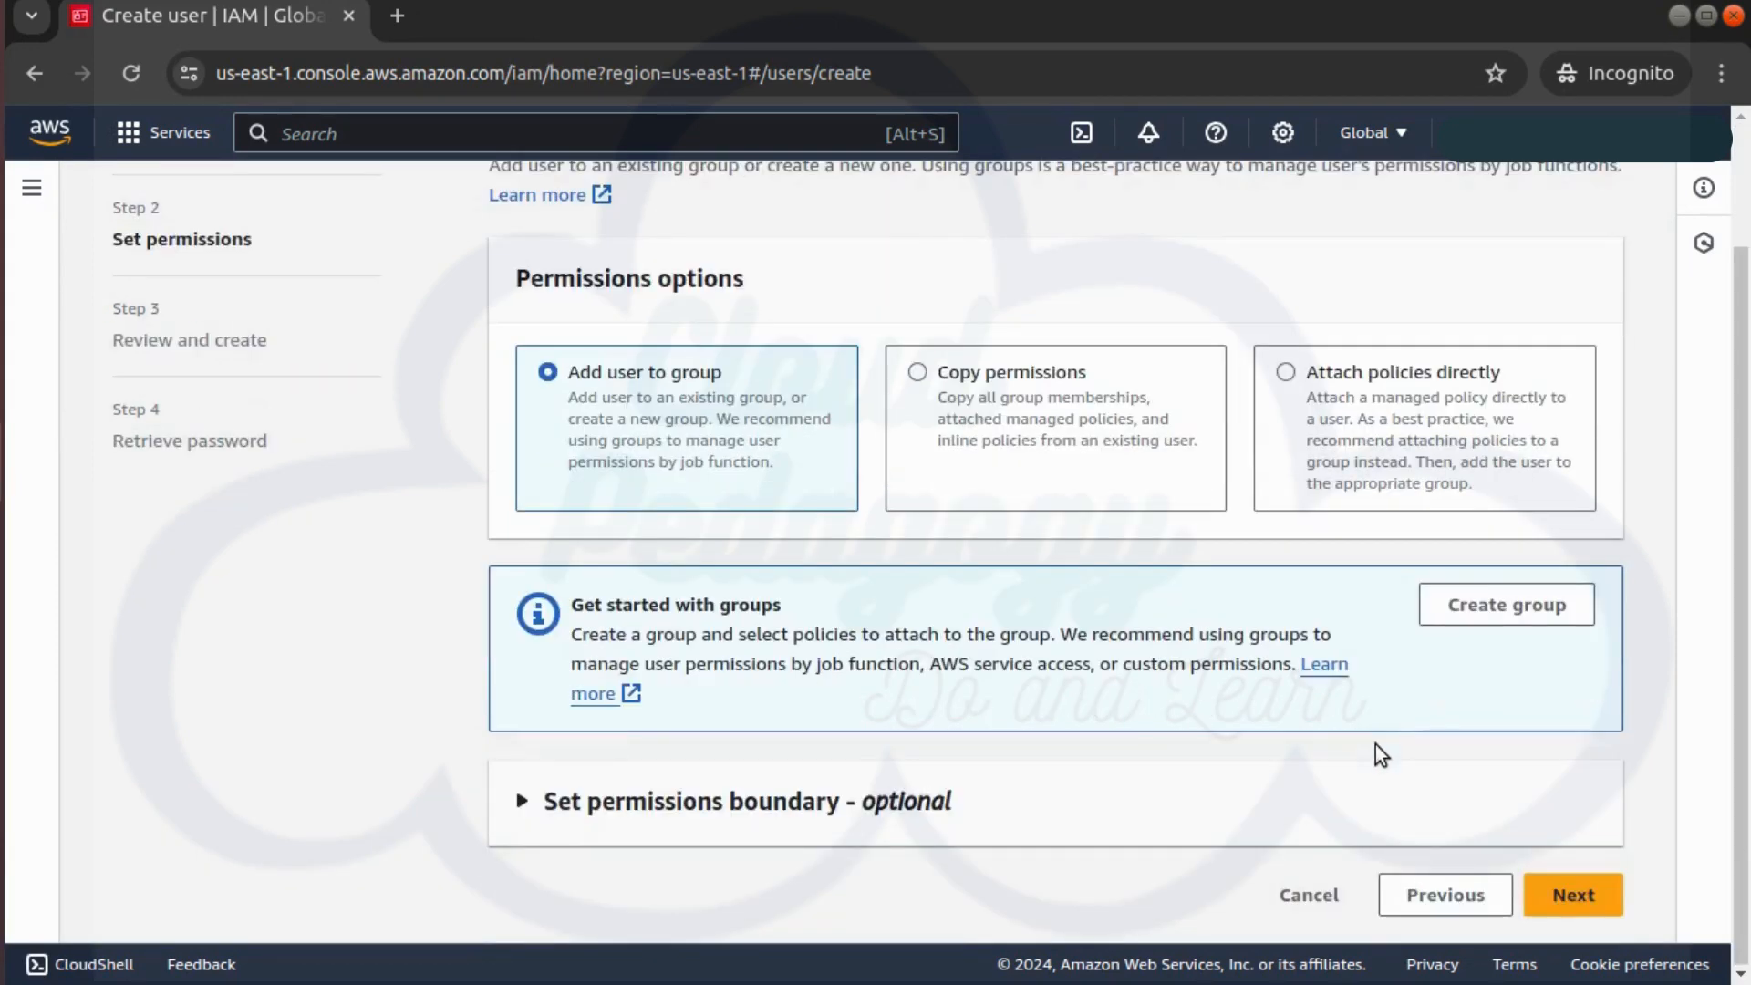
{"action": "left_click", "coordinate": [1592, 892]}
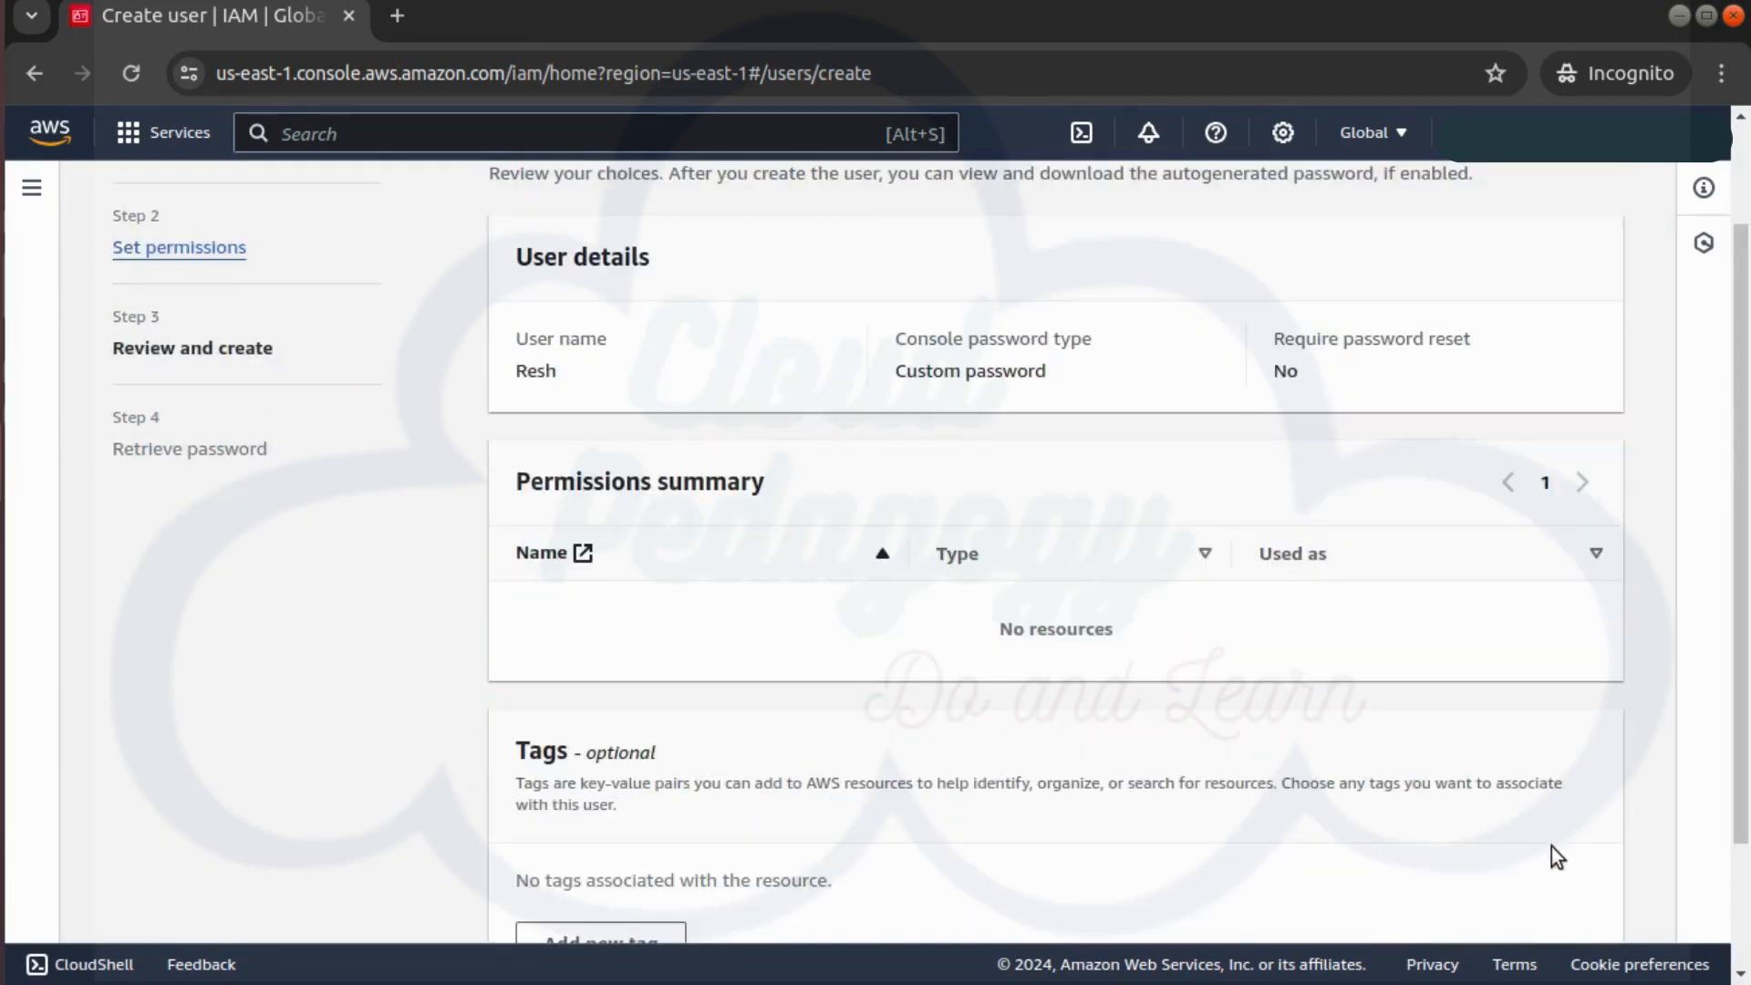
{"action": "scroll", "coordinate": [1551, 864], "scroll_direction": "down", "scroll_amount": 2}
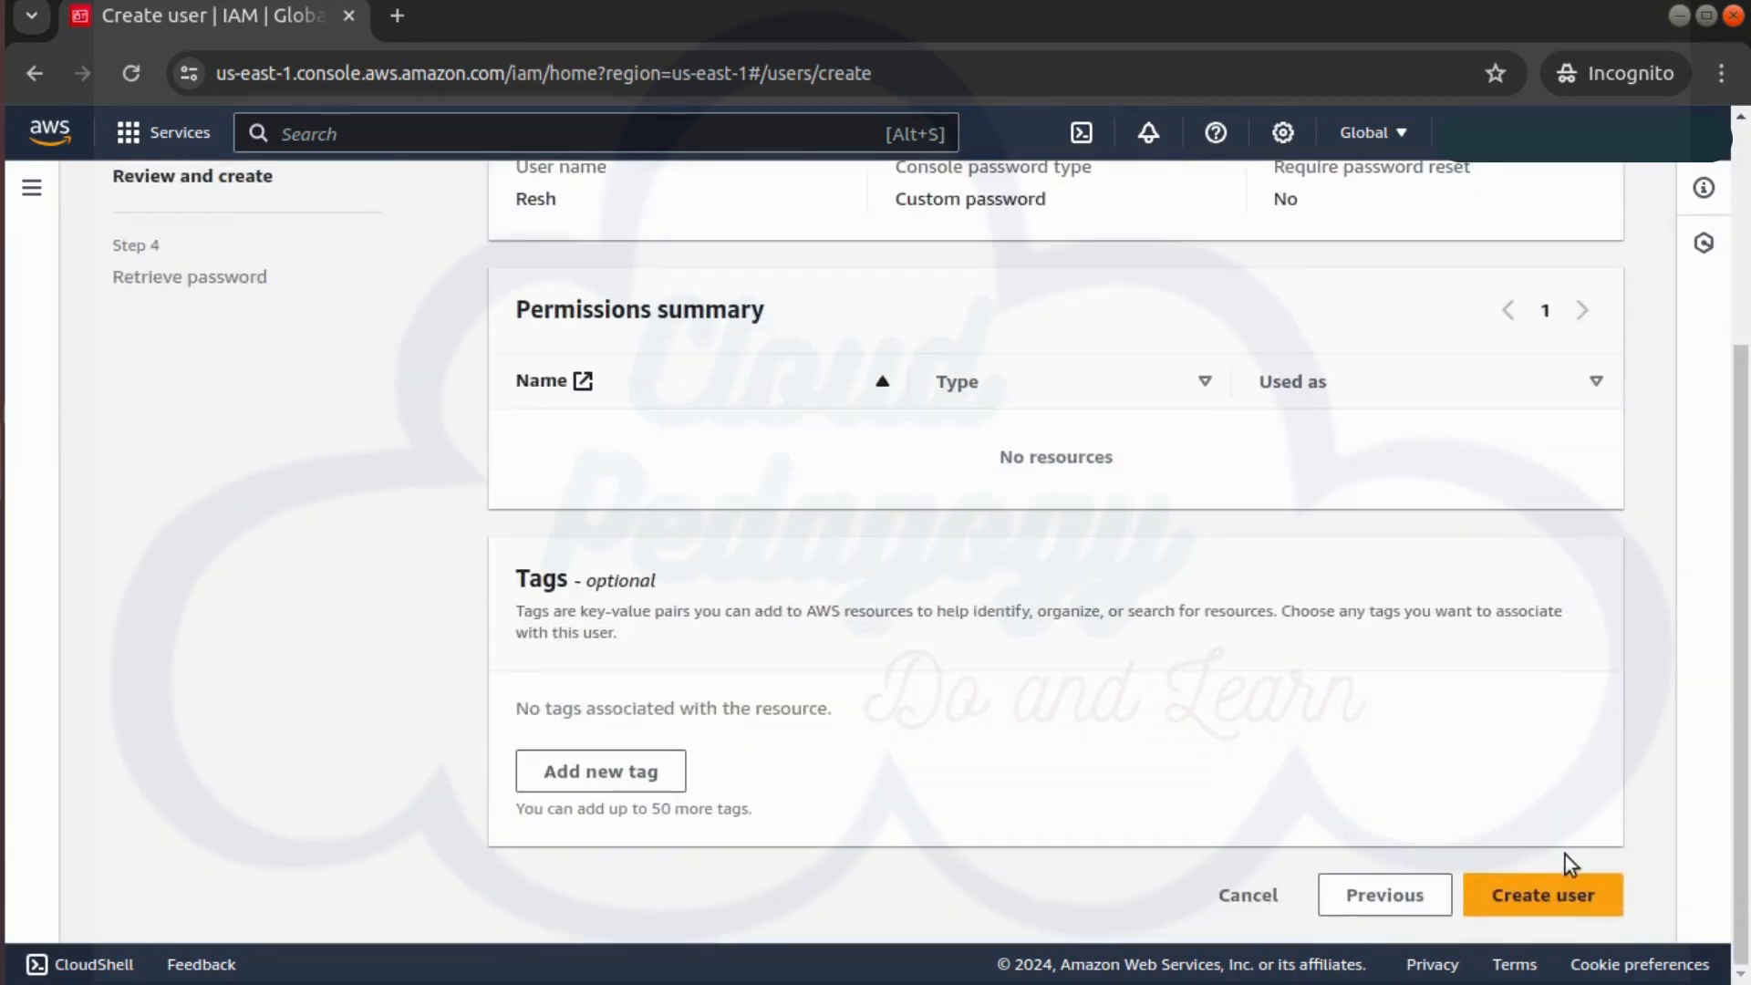
{"action": "left_click", "coordinate": [1578, 899]}
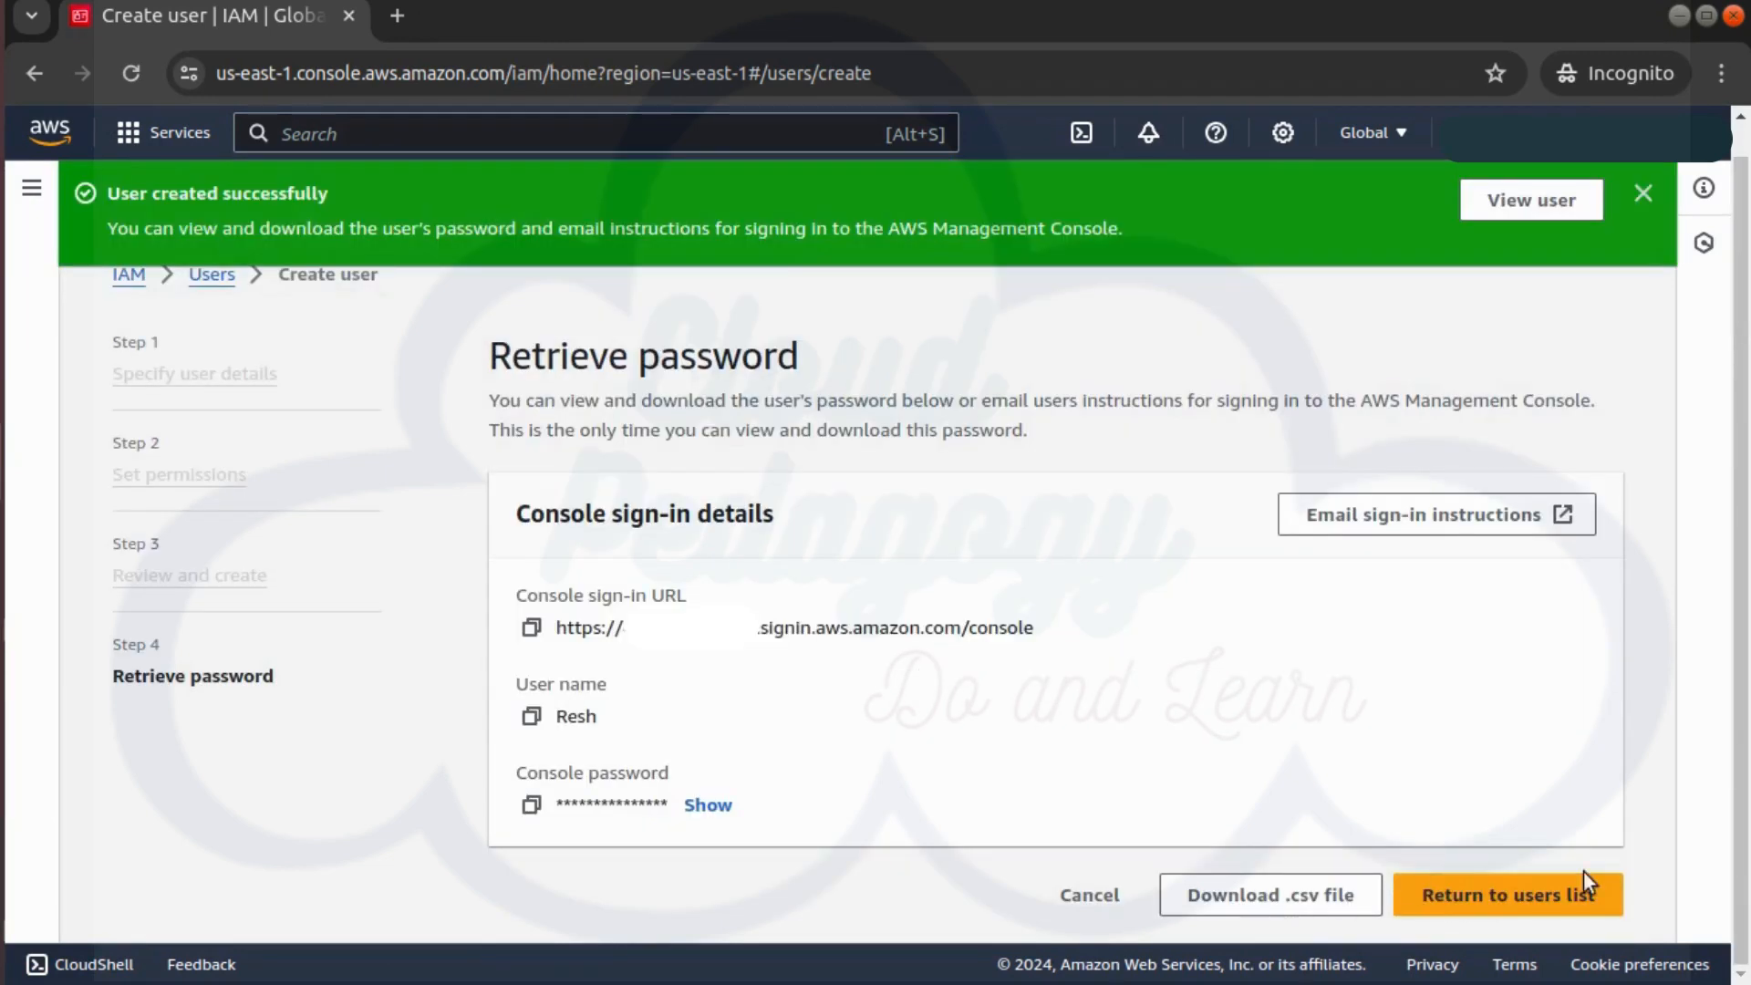
Return to the Users list without viewing the password and begin another user
{"action": "left_click", "coordinate": [1583, 891]}
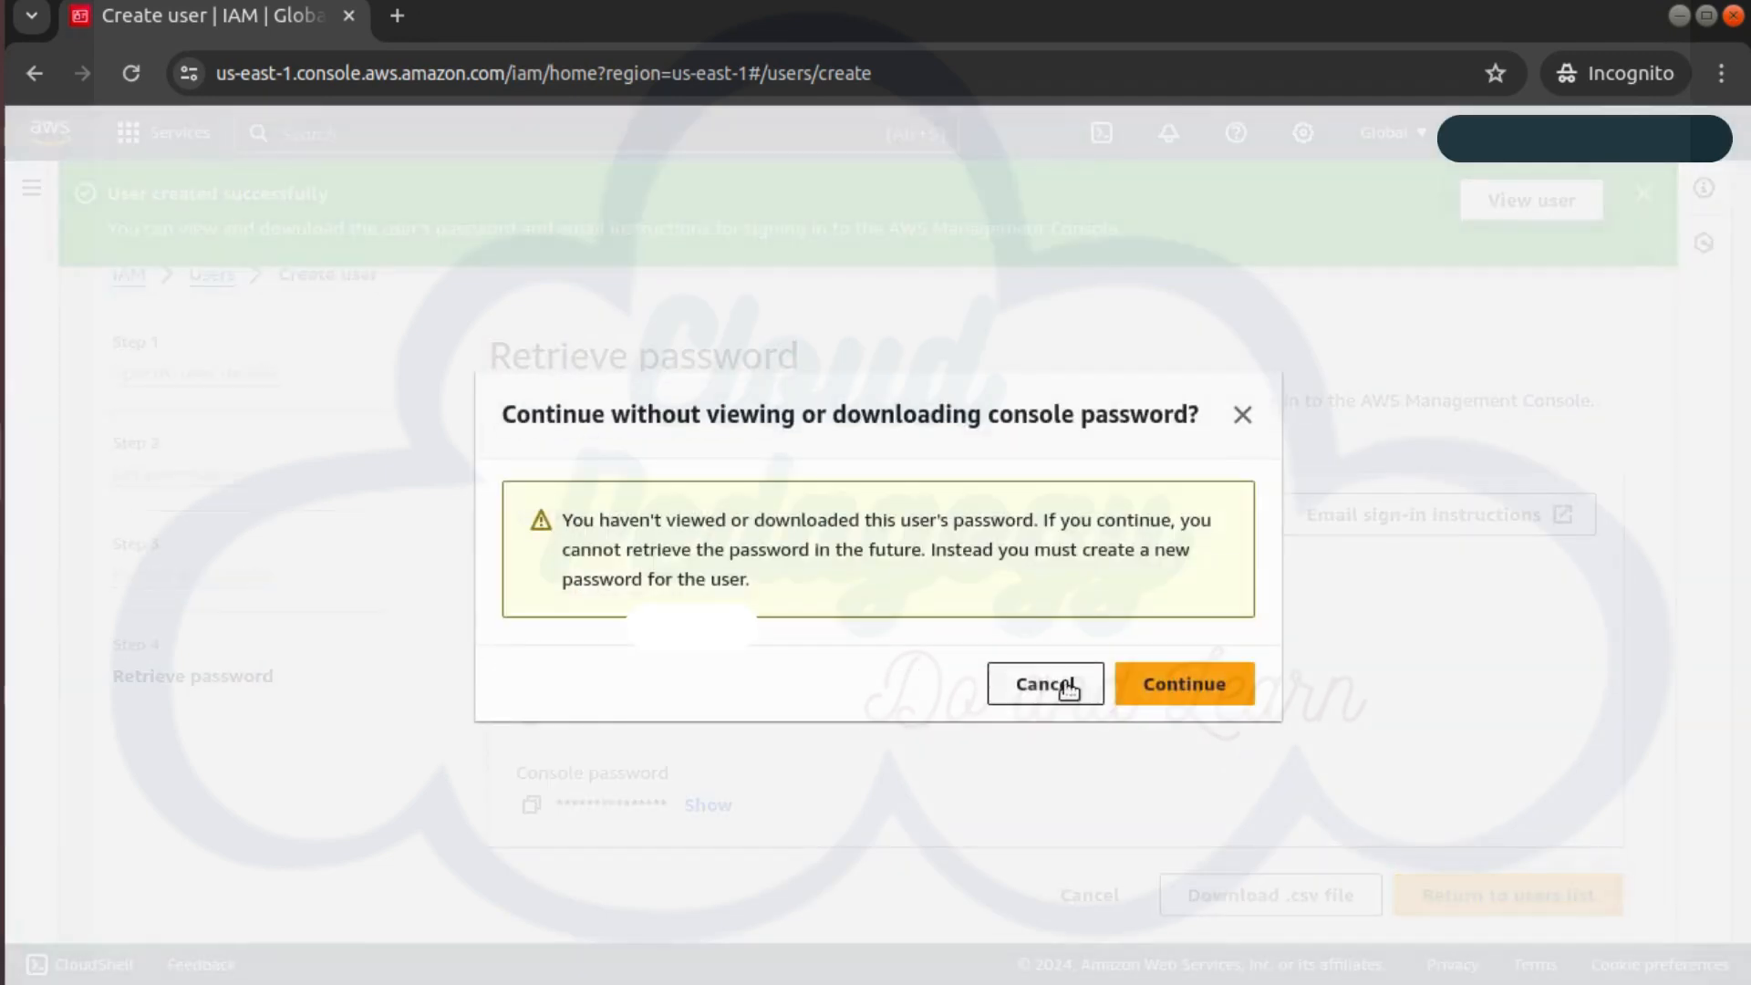
{"action": "left_click", "coordinate": [1183, 693]}
{"action": "left_click", "coordinate": [1518, 417]}
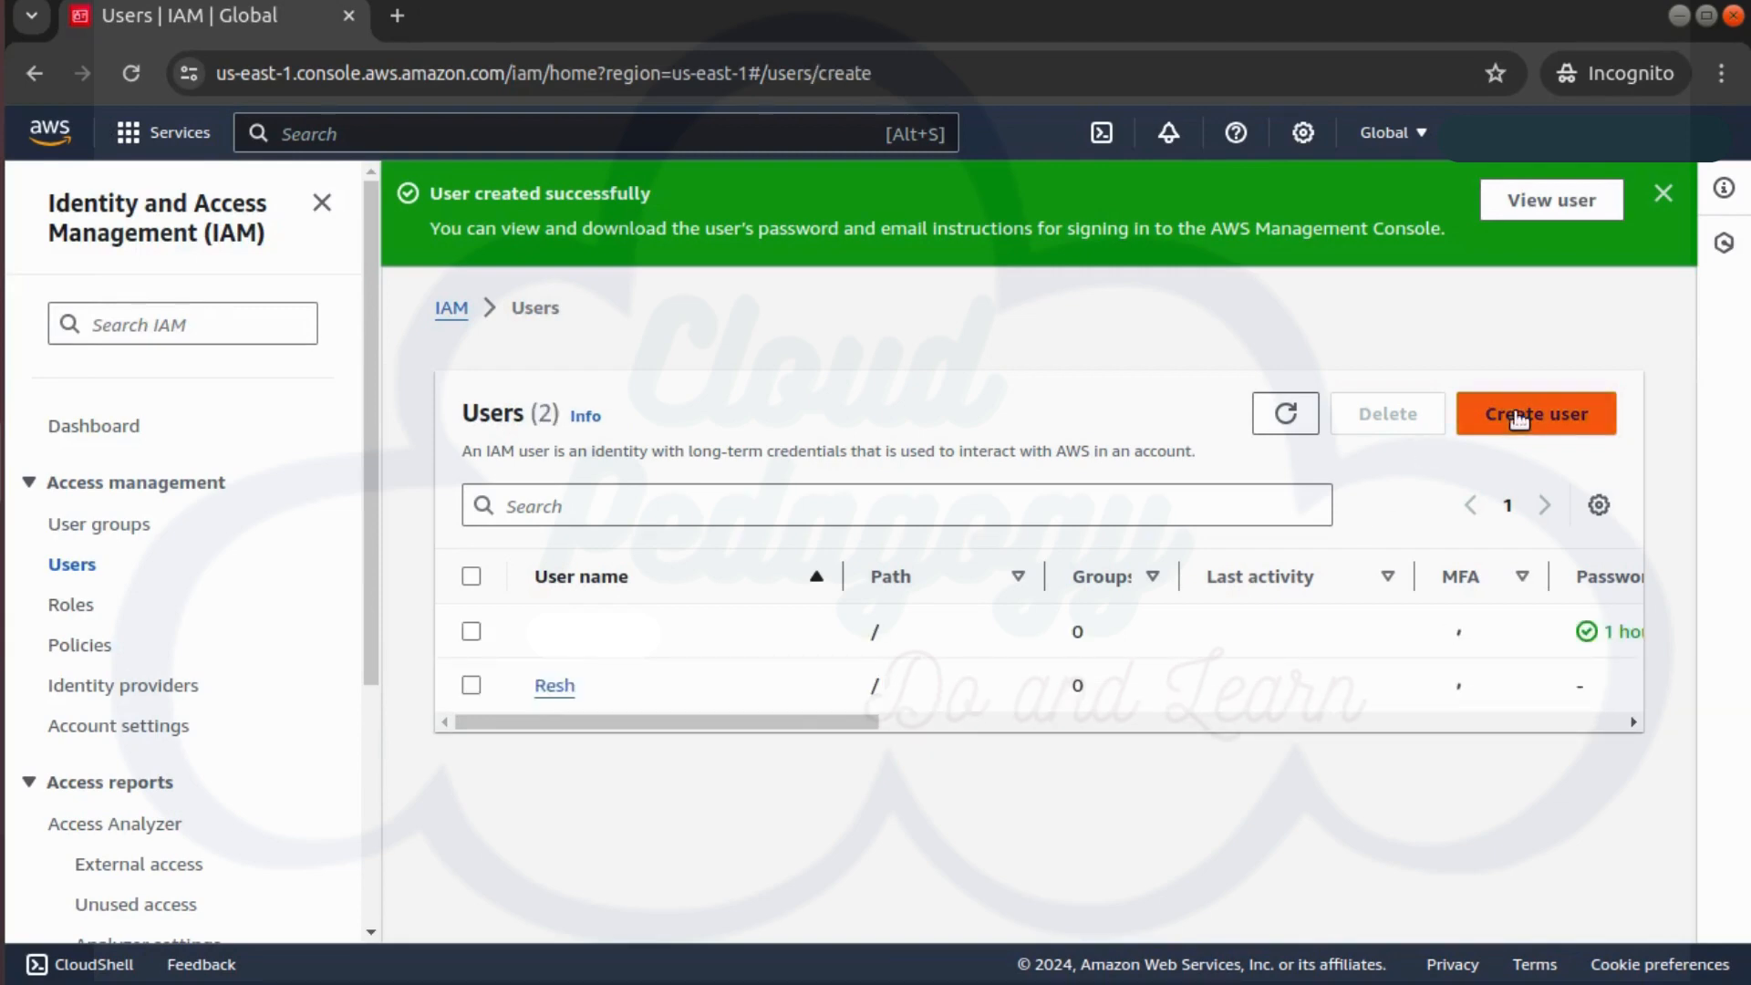
Create user Kins with a custom password and no required password reset
{"action": "left_click", "coordinate": [710, 502]}
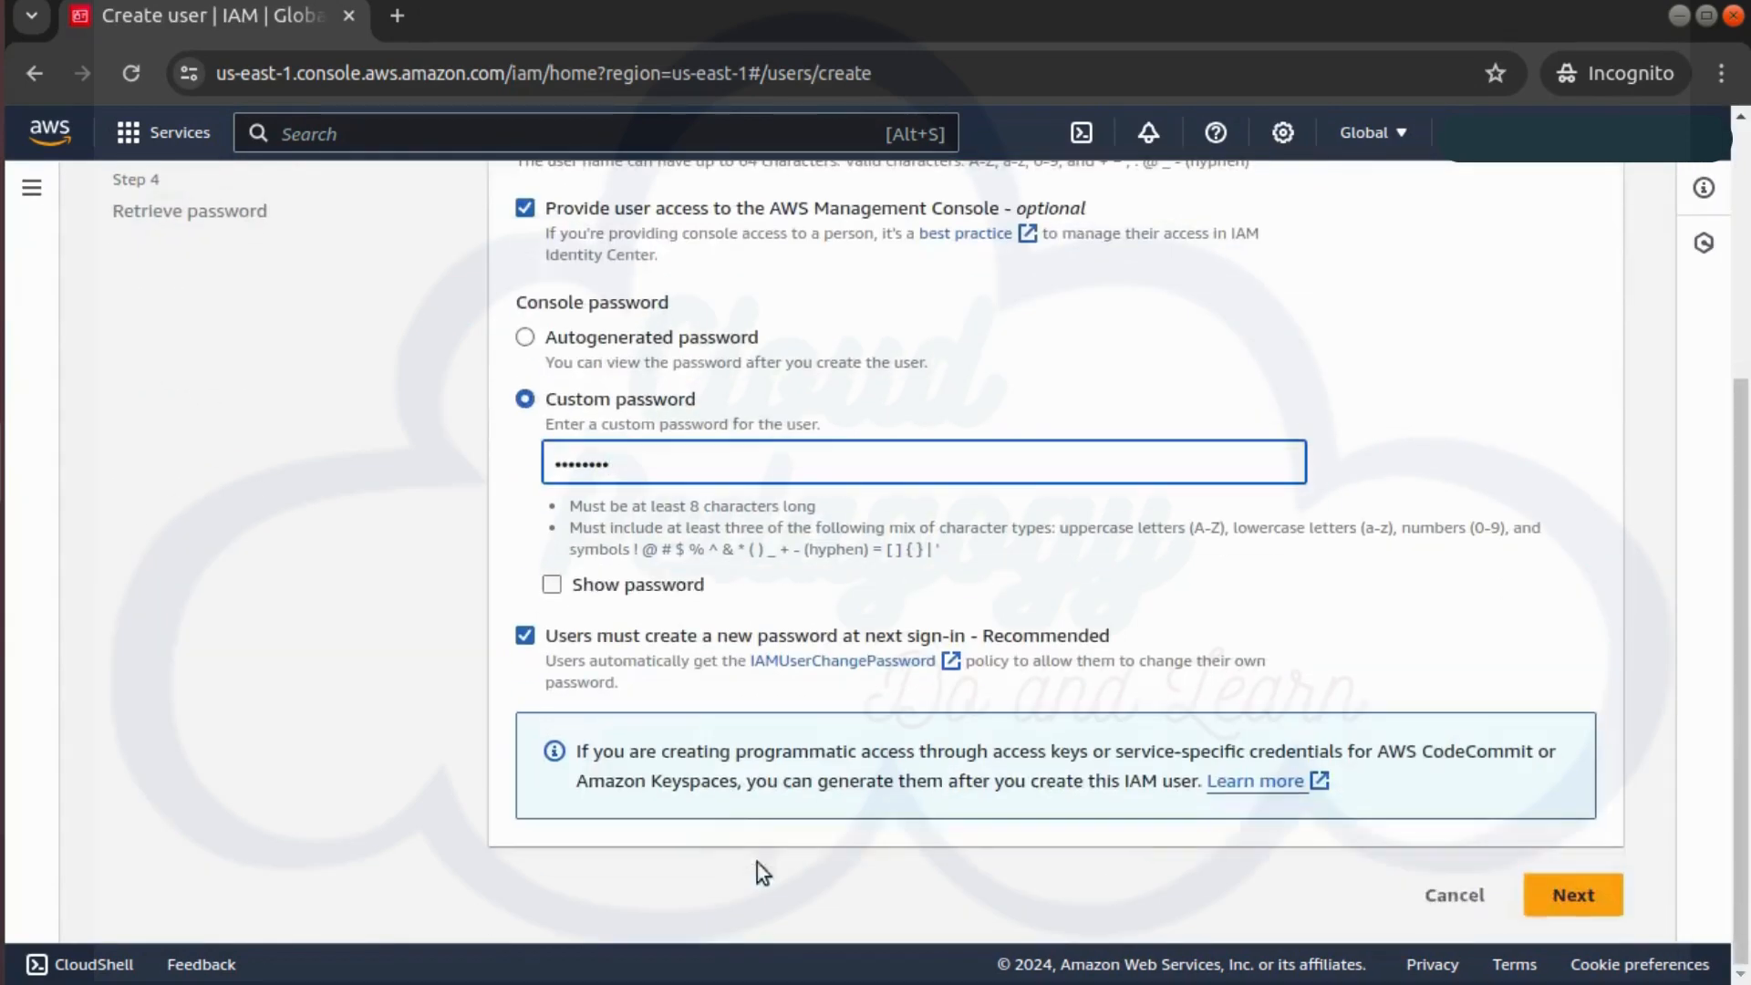
{"action": "left_click", "coordinate": [606, 643]}
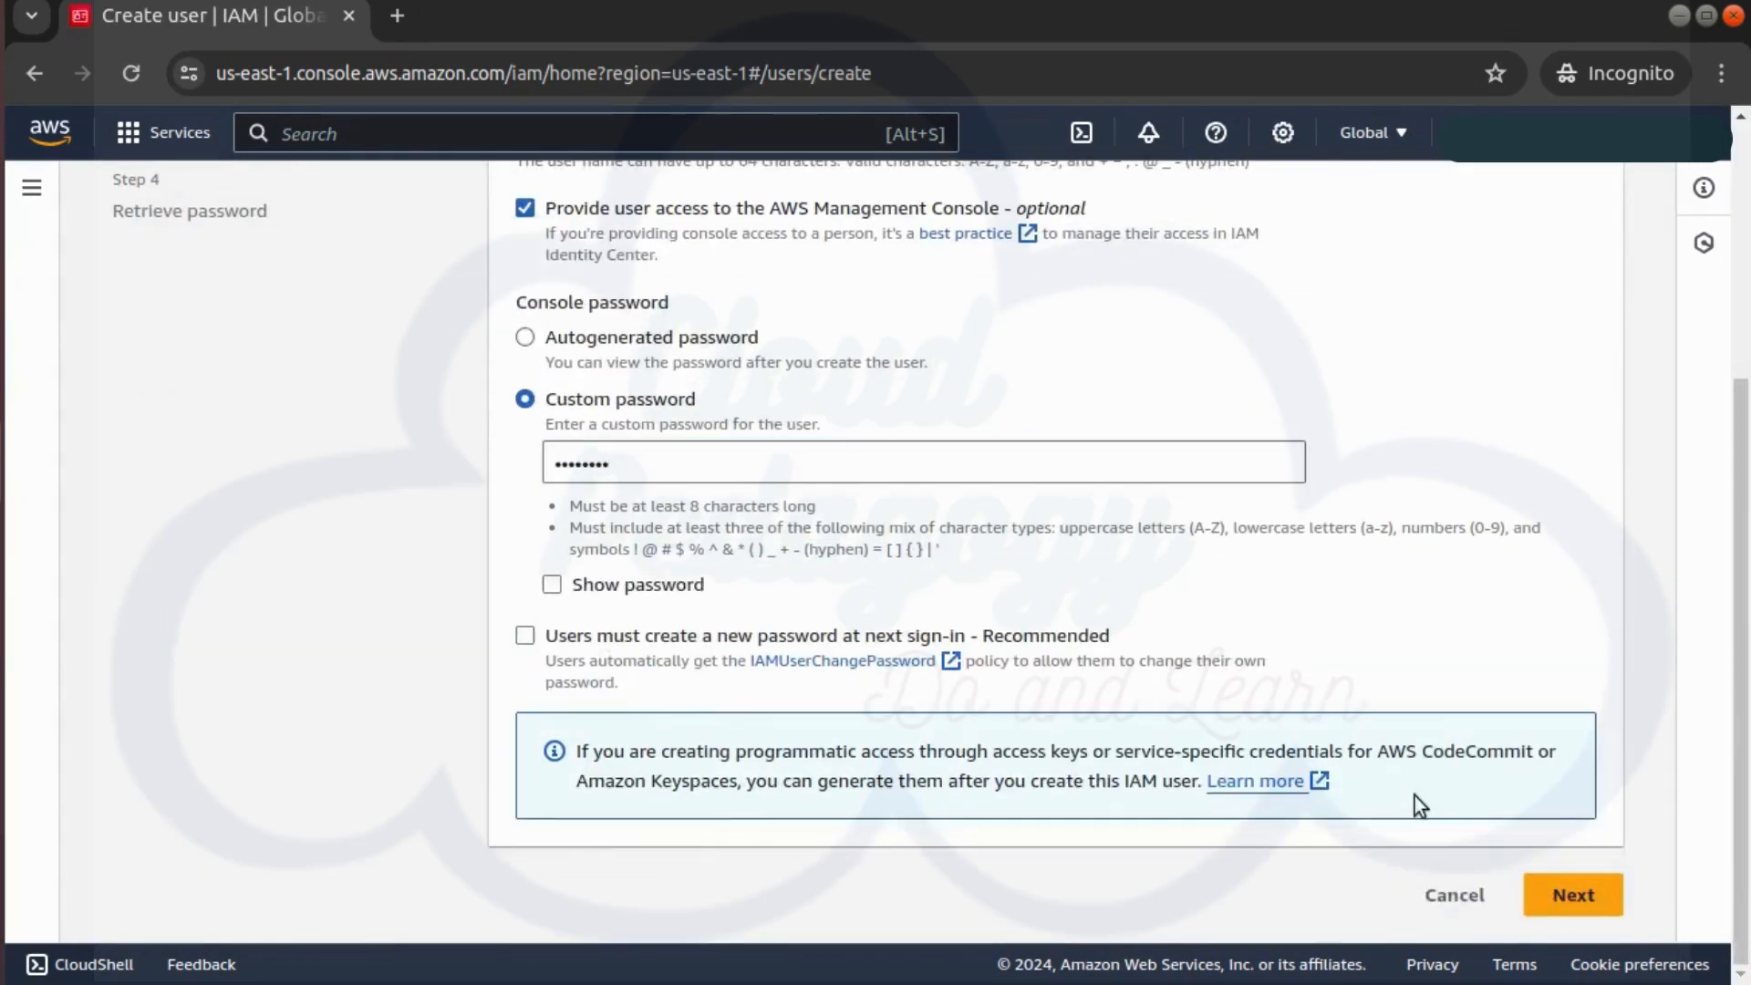
{"action": "left_click", "coordinate": [1570, 889]}
{"action": "left_click", "coordinate": [1539, 909]}
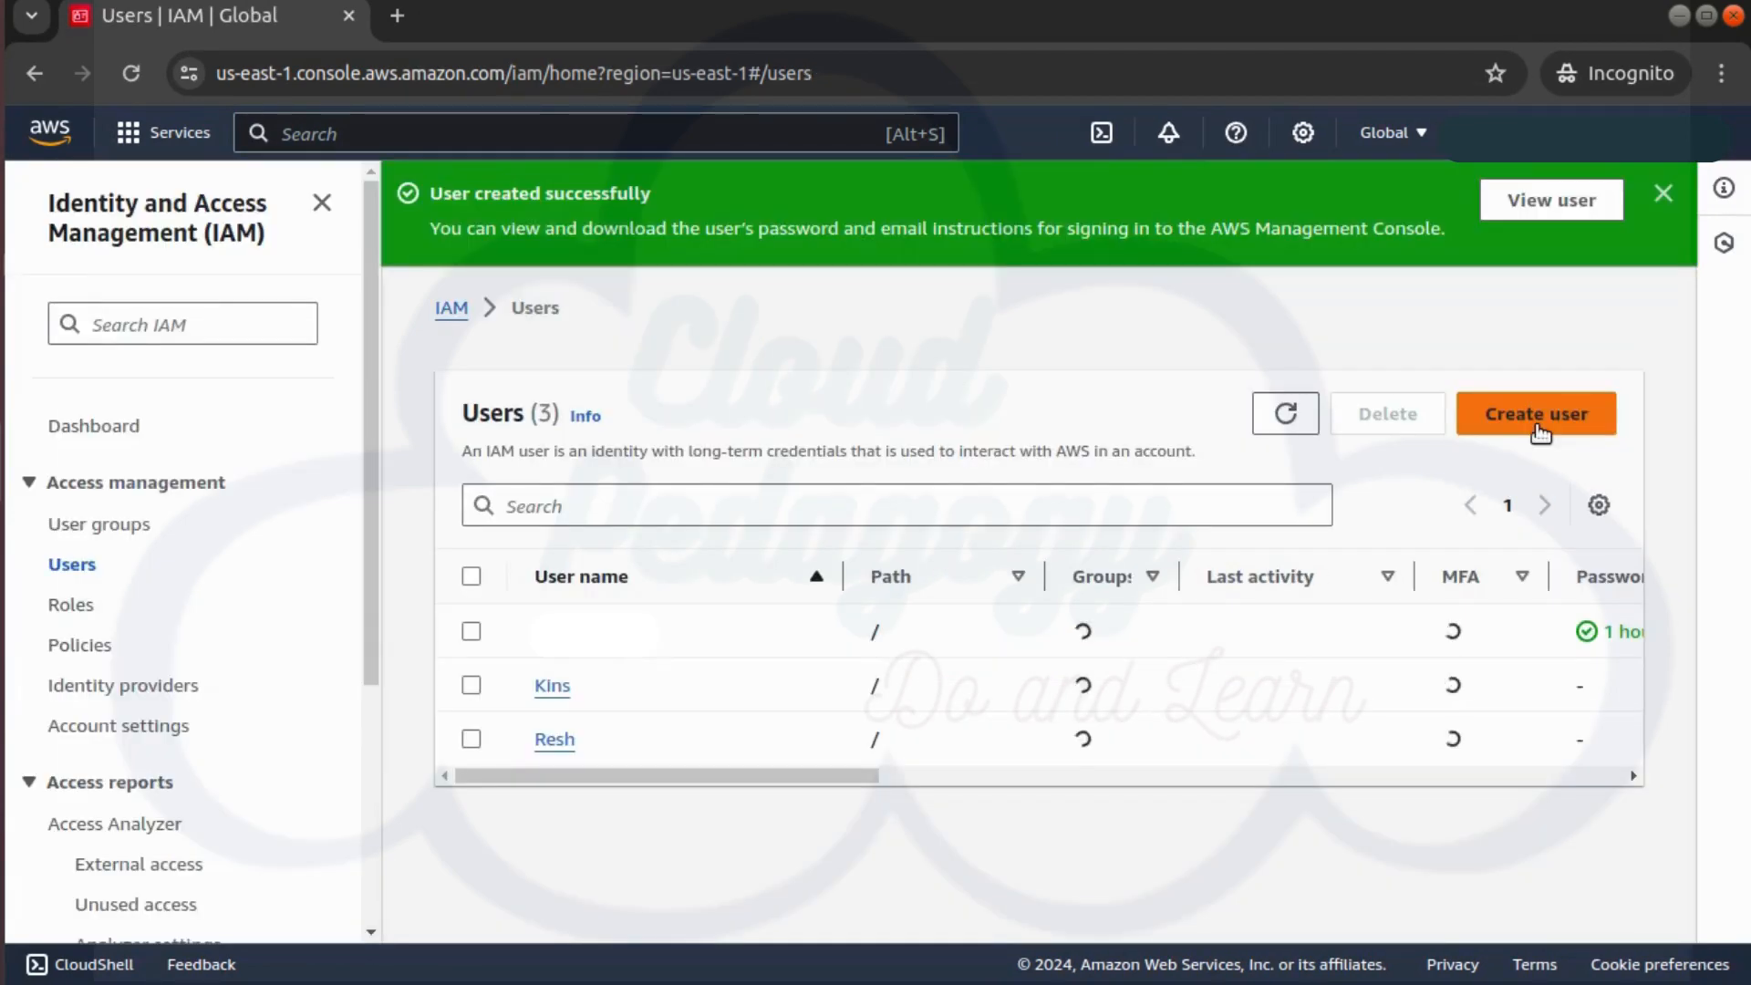
Create user Rohi with a custom password, no password reset, and no permissions
{"action": "left_click", "coordinate": [1538, 415]}
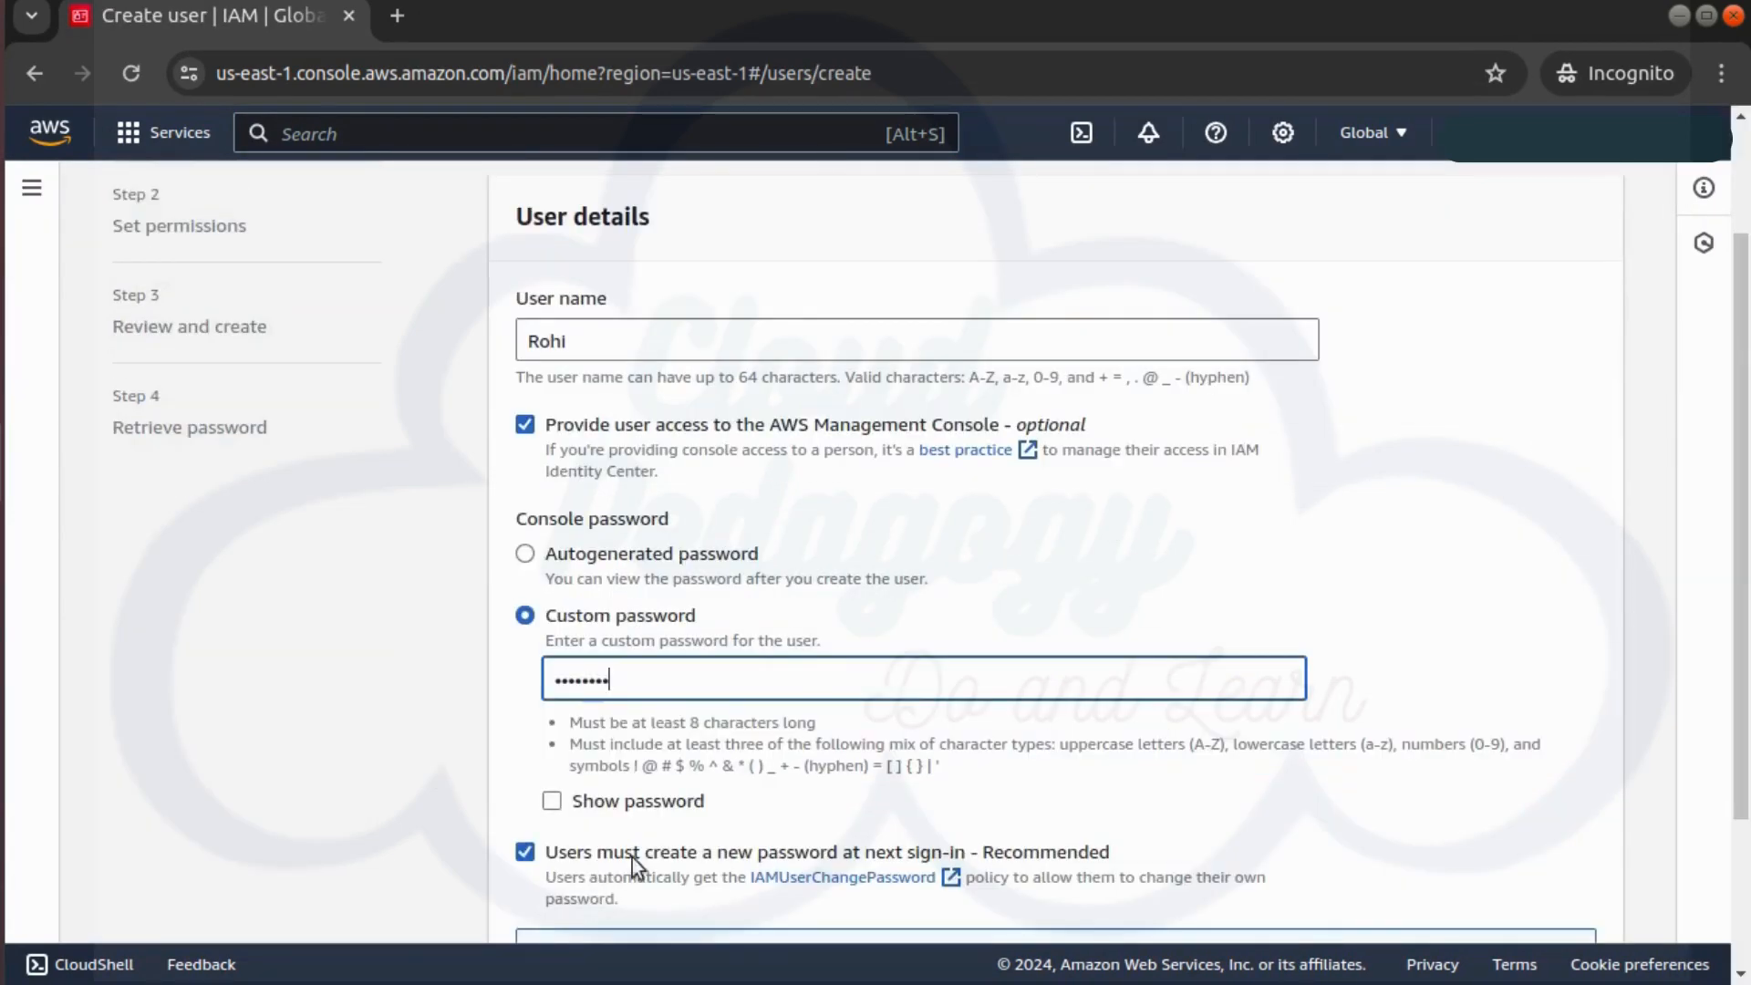
{"action": "left_click", "coordinate": [607, 857]}
{"action": "scroll", "coordinate": [1261, 867], "scroll_direction": "down", "scroll_amount": 3}
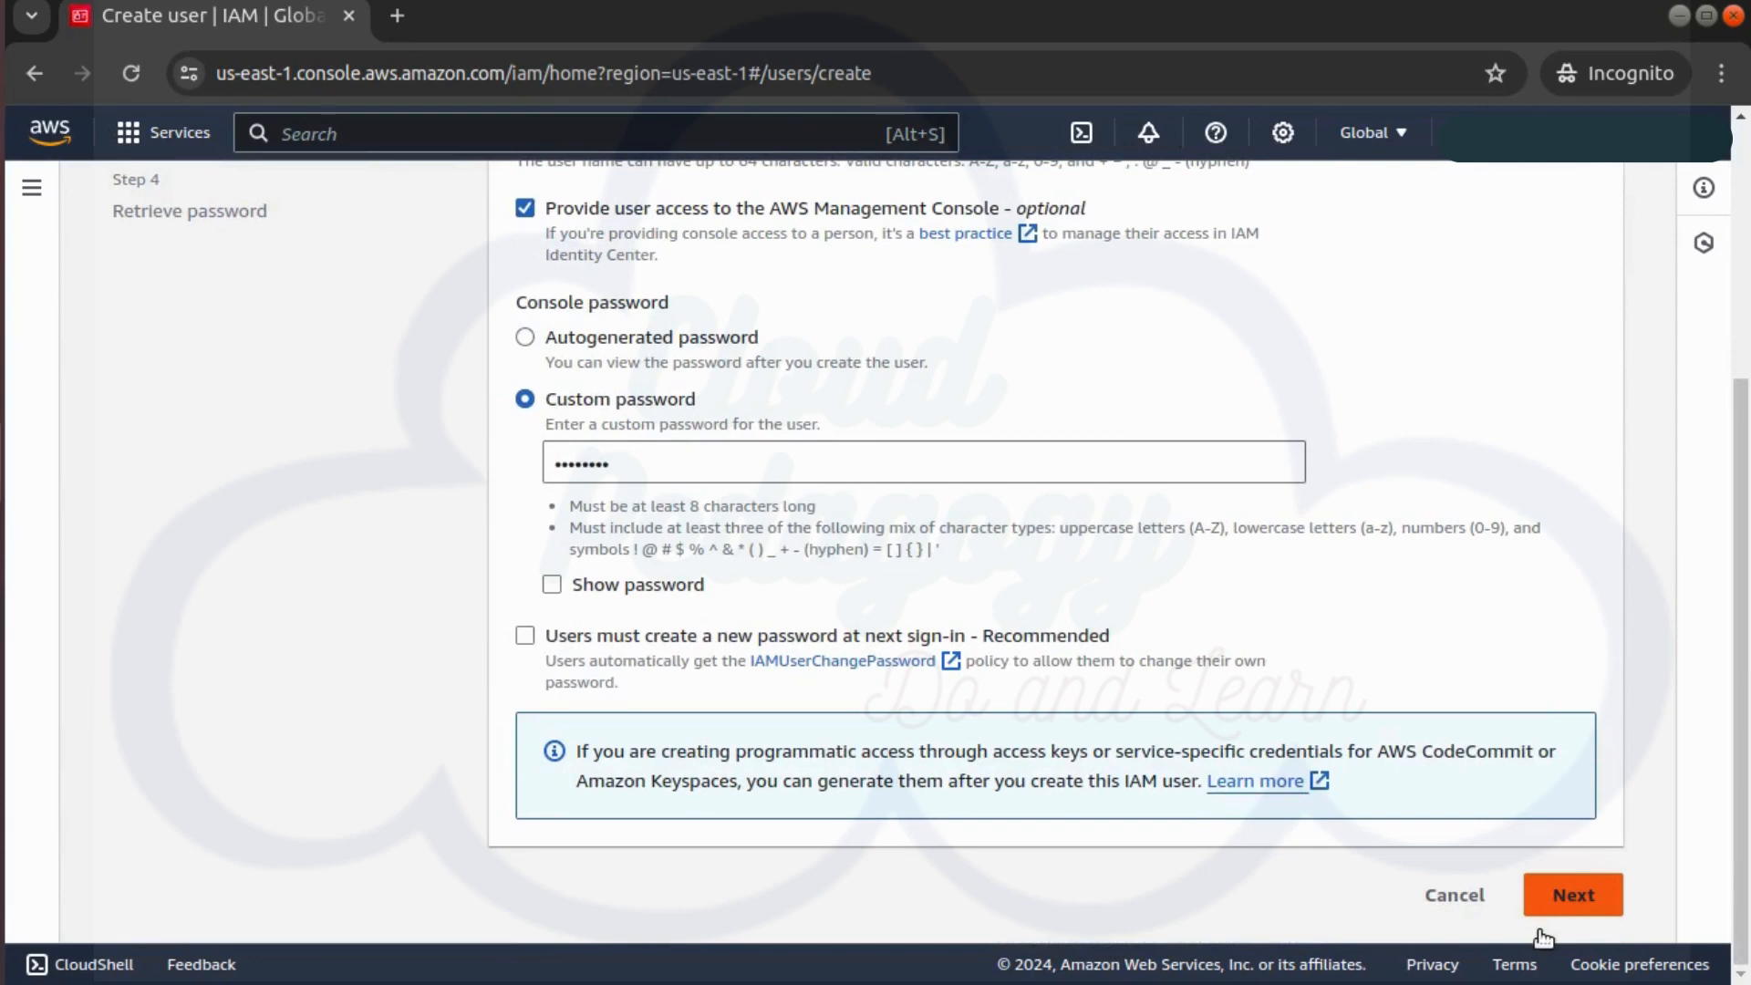
{"action": "left_click", "coordinate": [1571, 893]}
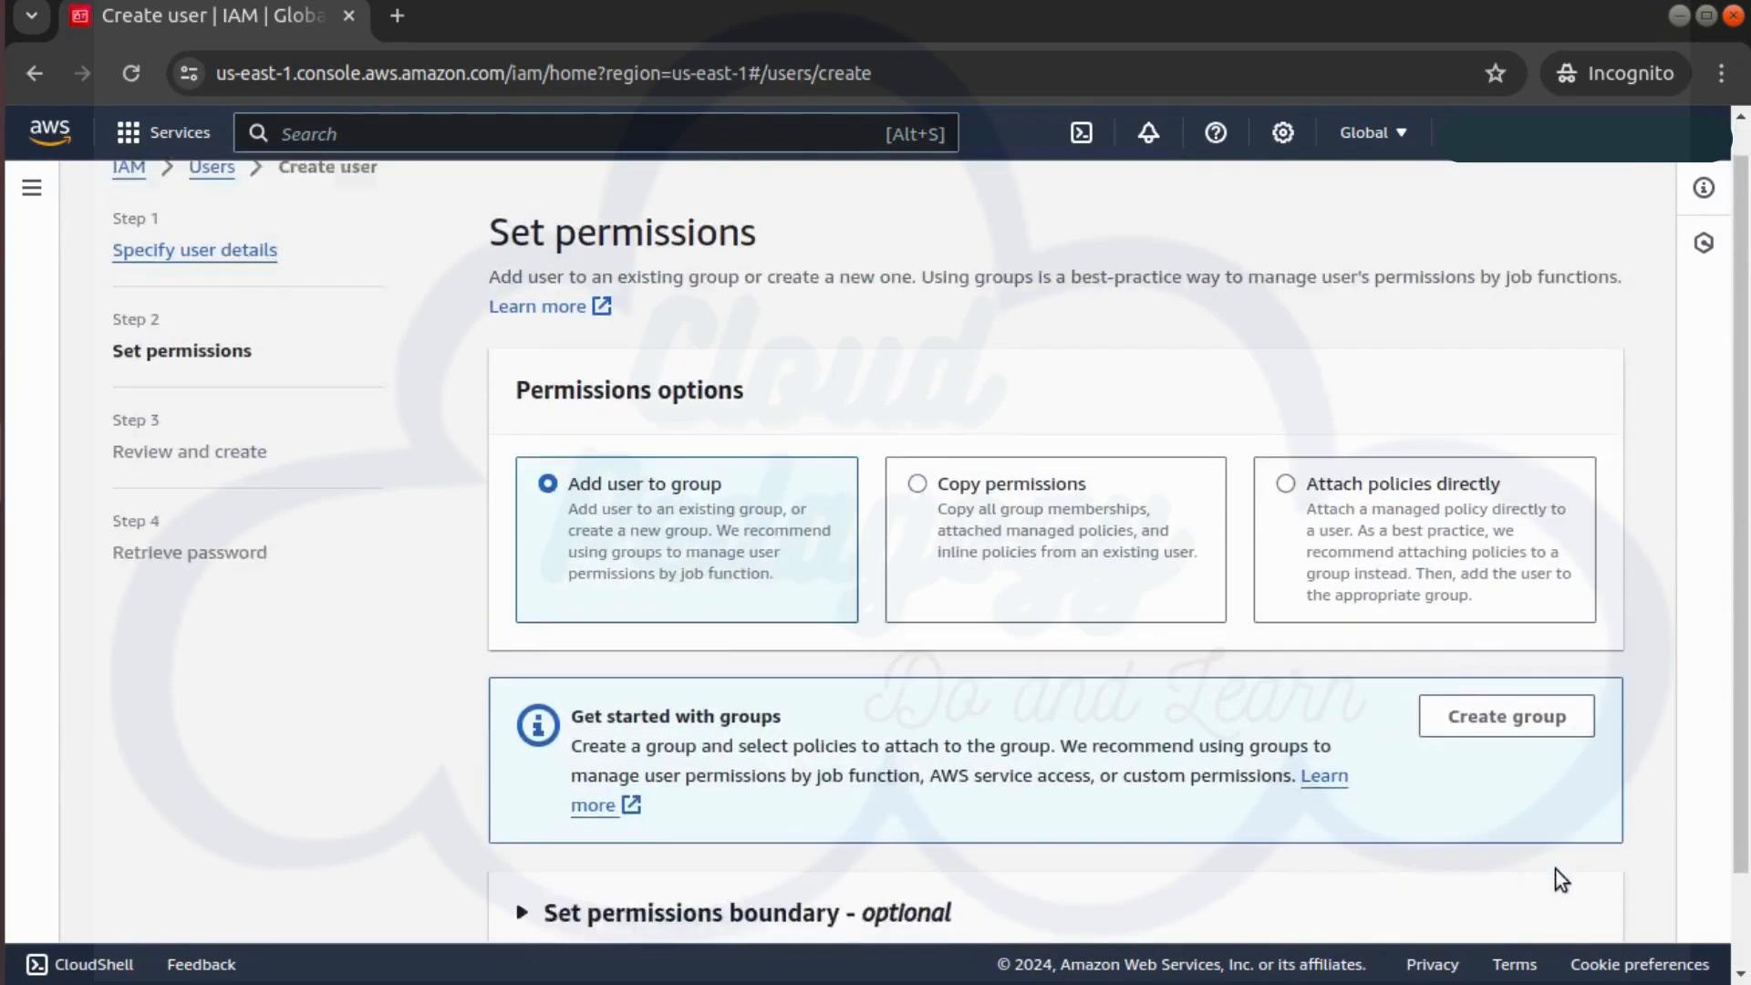
{"action": "scroll", "coordinate": [1556, 870], "scroll_direction": "down", "scroll_amount": 2}
{"action": "left_click", "coordinate": [1563, 889]}
{"action": "scroll", "coordinate": [1564, 903], "scroll_direction": "down", "scroll_amount": 2}
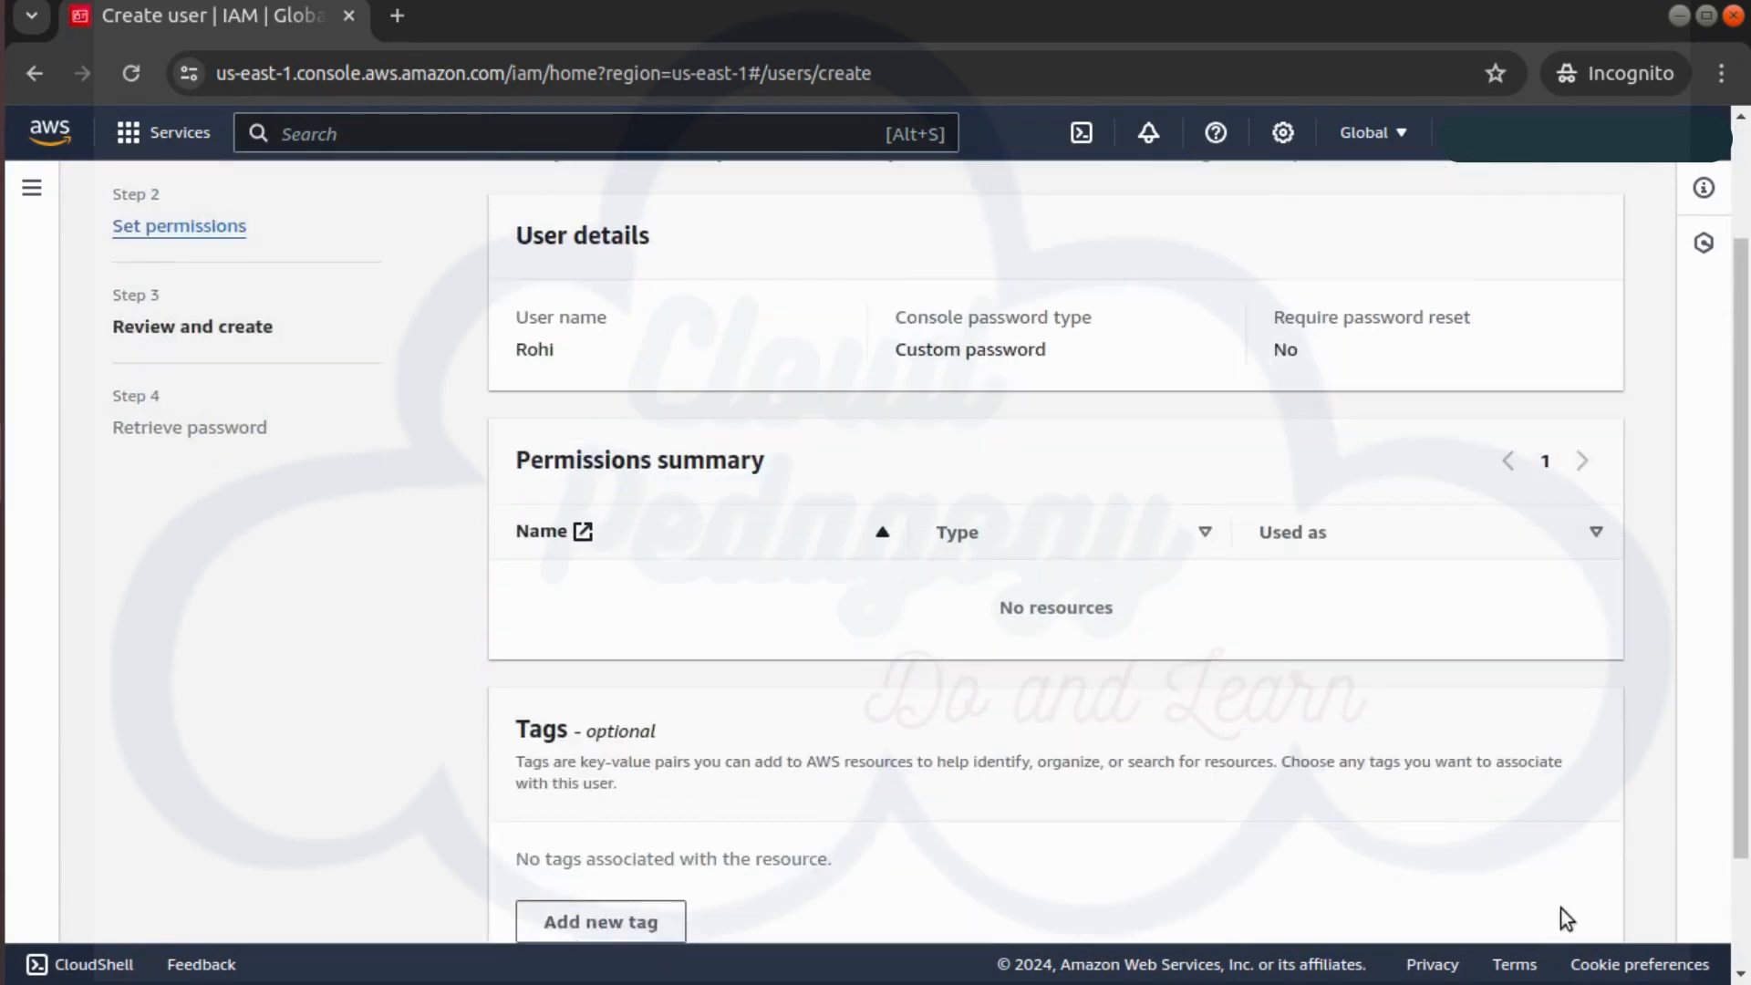
{"action": "left_click", "coordinate": [1564, 905]}
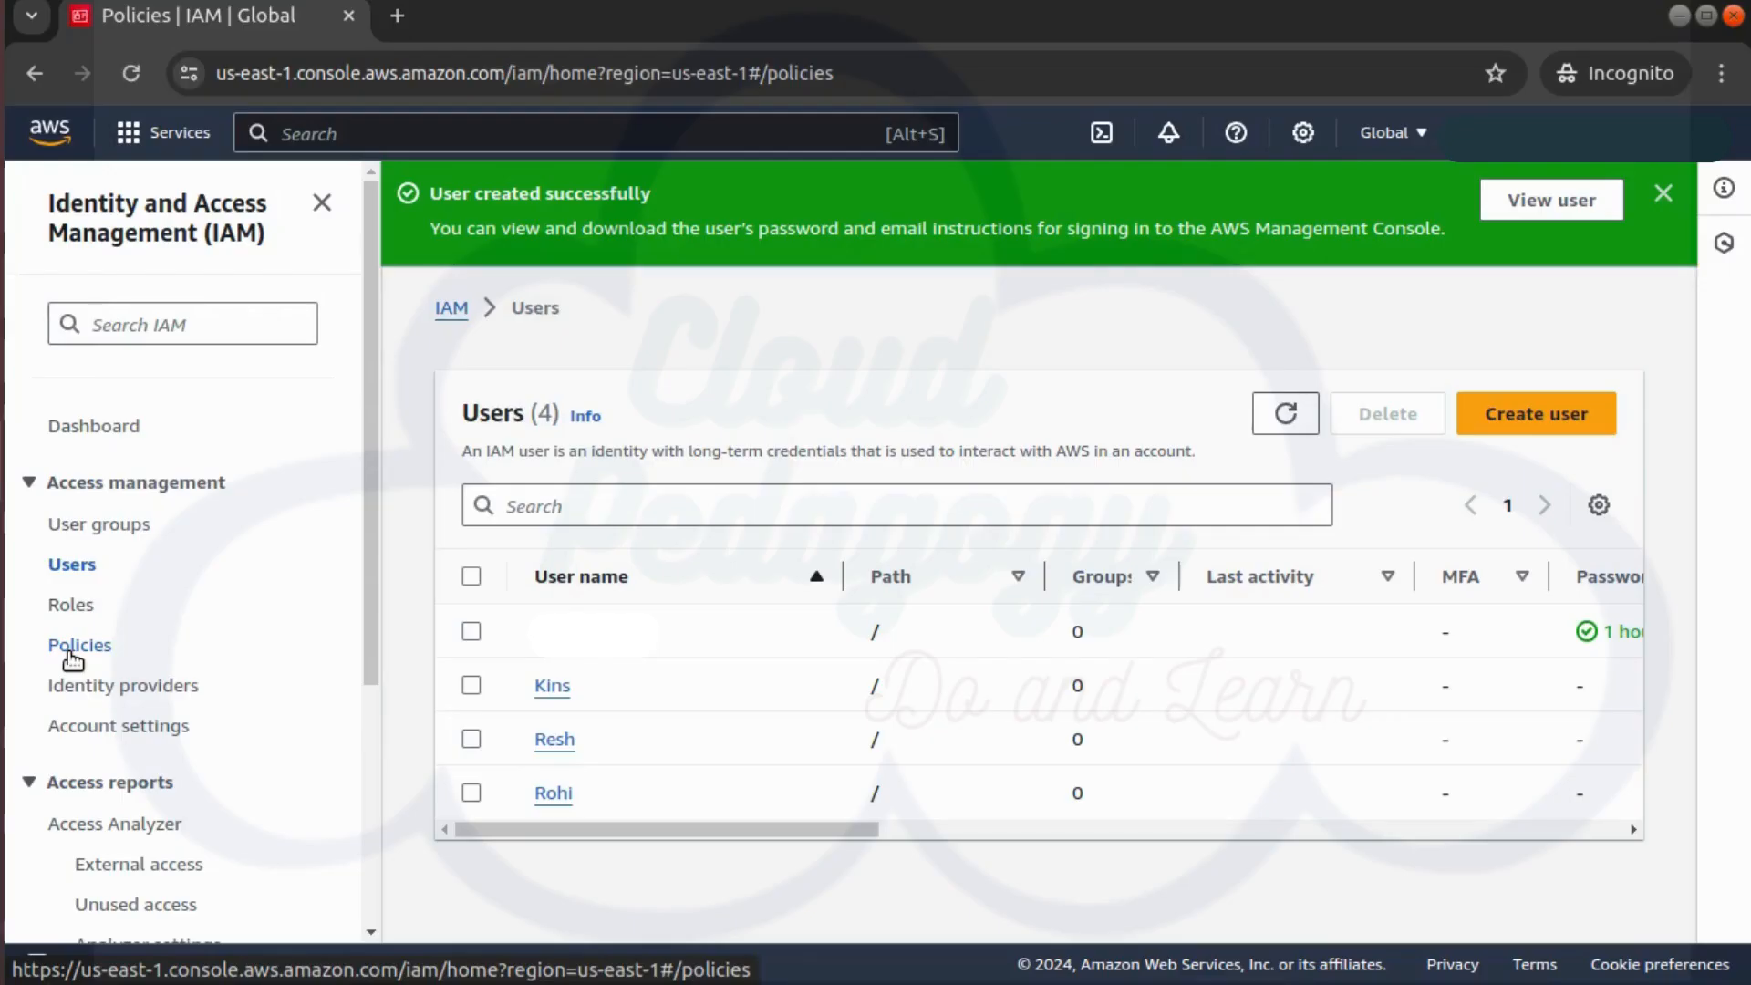
Start a new custom policy in Policies with EC2 as its service
{"action": "left_click", "coordinate": [81, 645]}
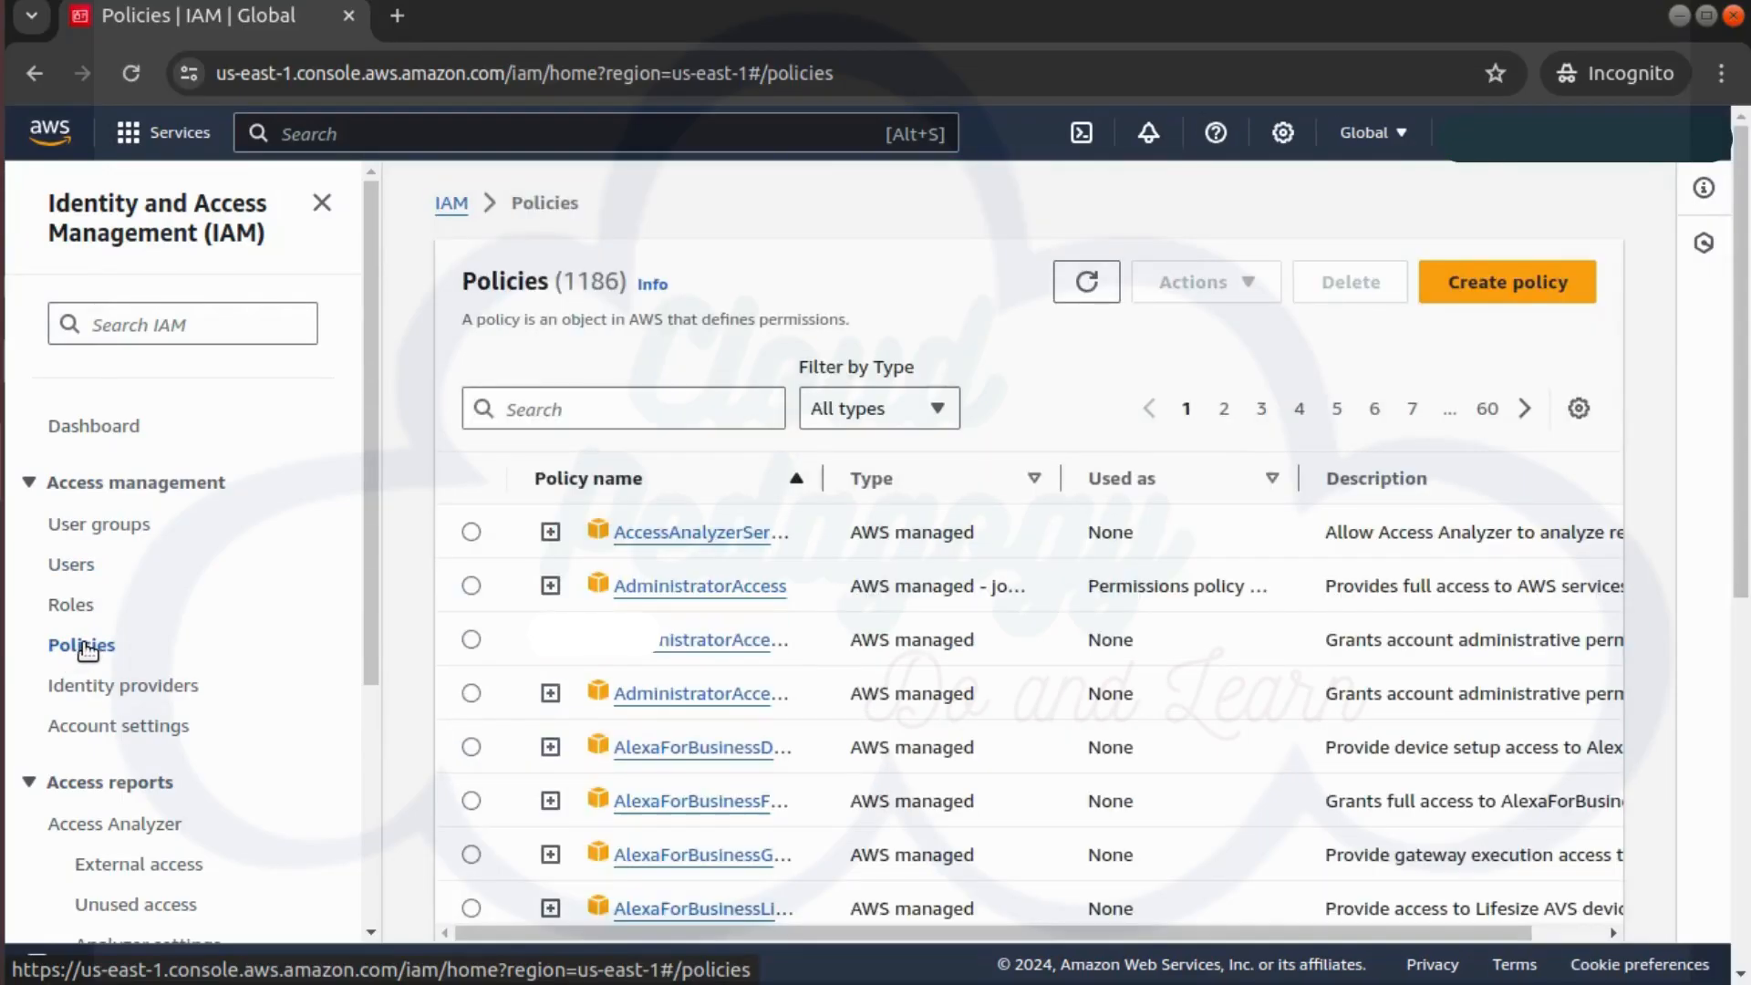
{"action": "left_click", "coordinate": [1532, 293]}
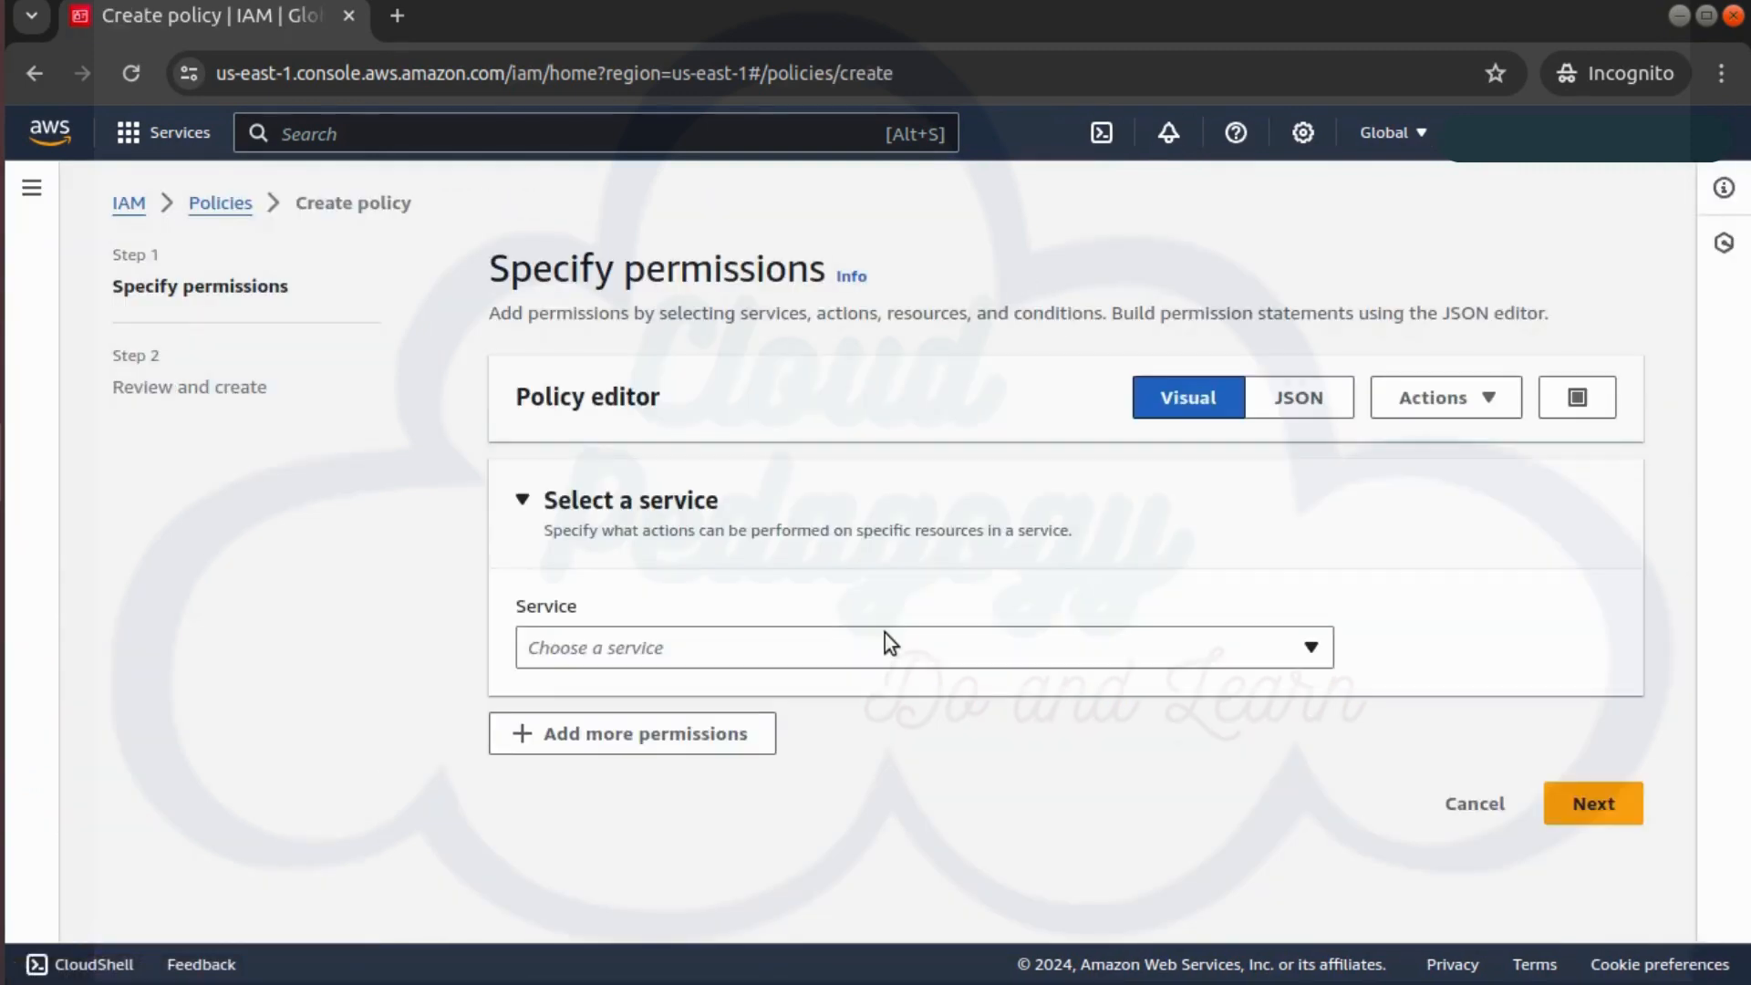
{"action": "left_click", "coordinate": [884, 639]}
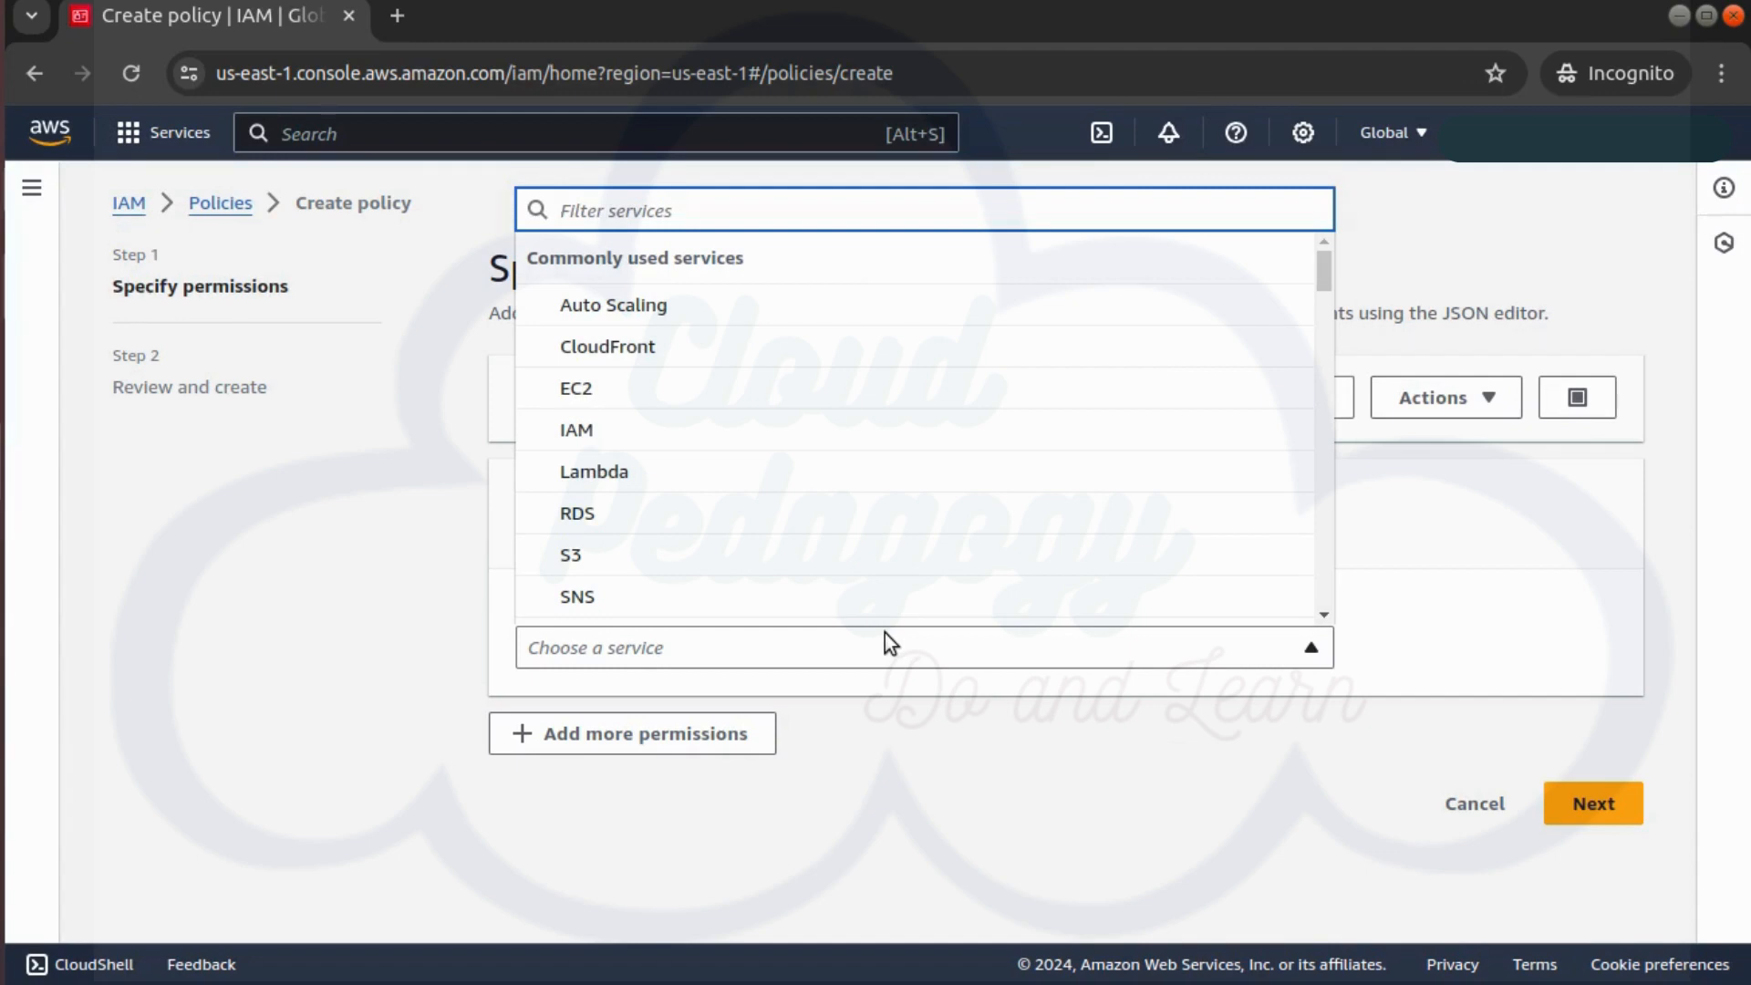
{"action": "type", "text": "ec"}
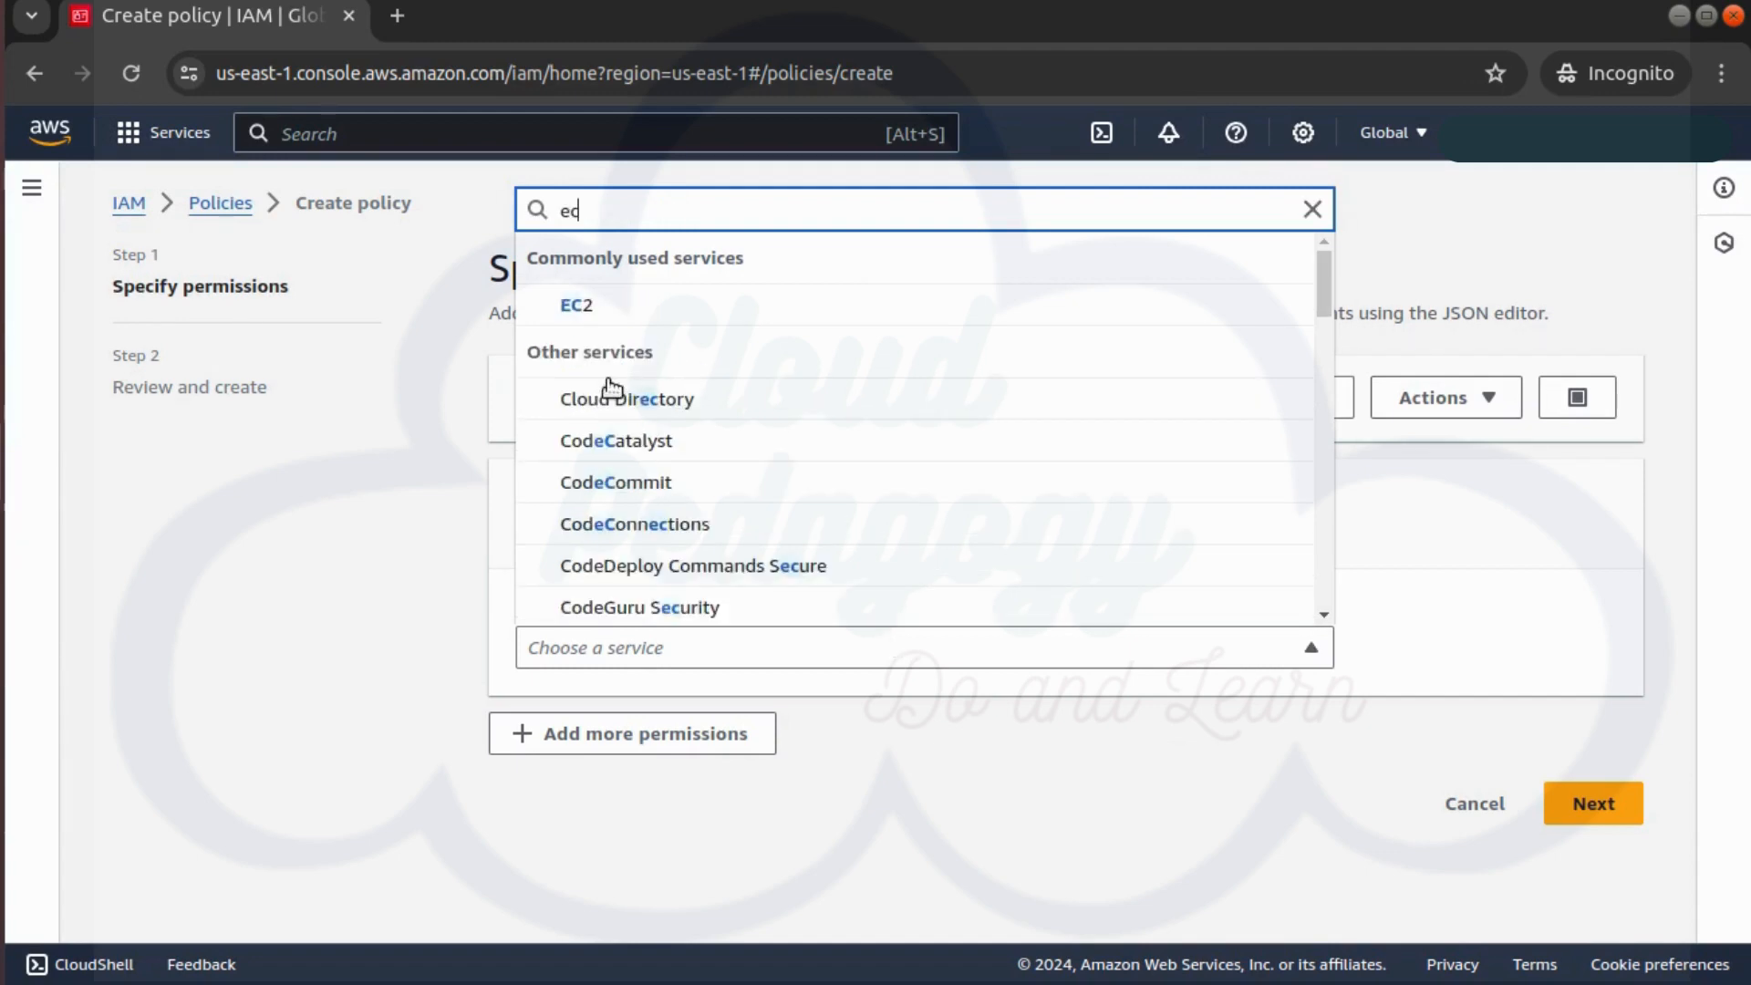
{"action": "left_click", "coordinate": [612, 316]}
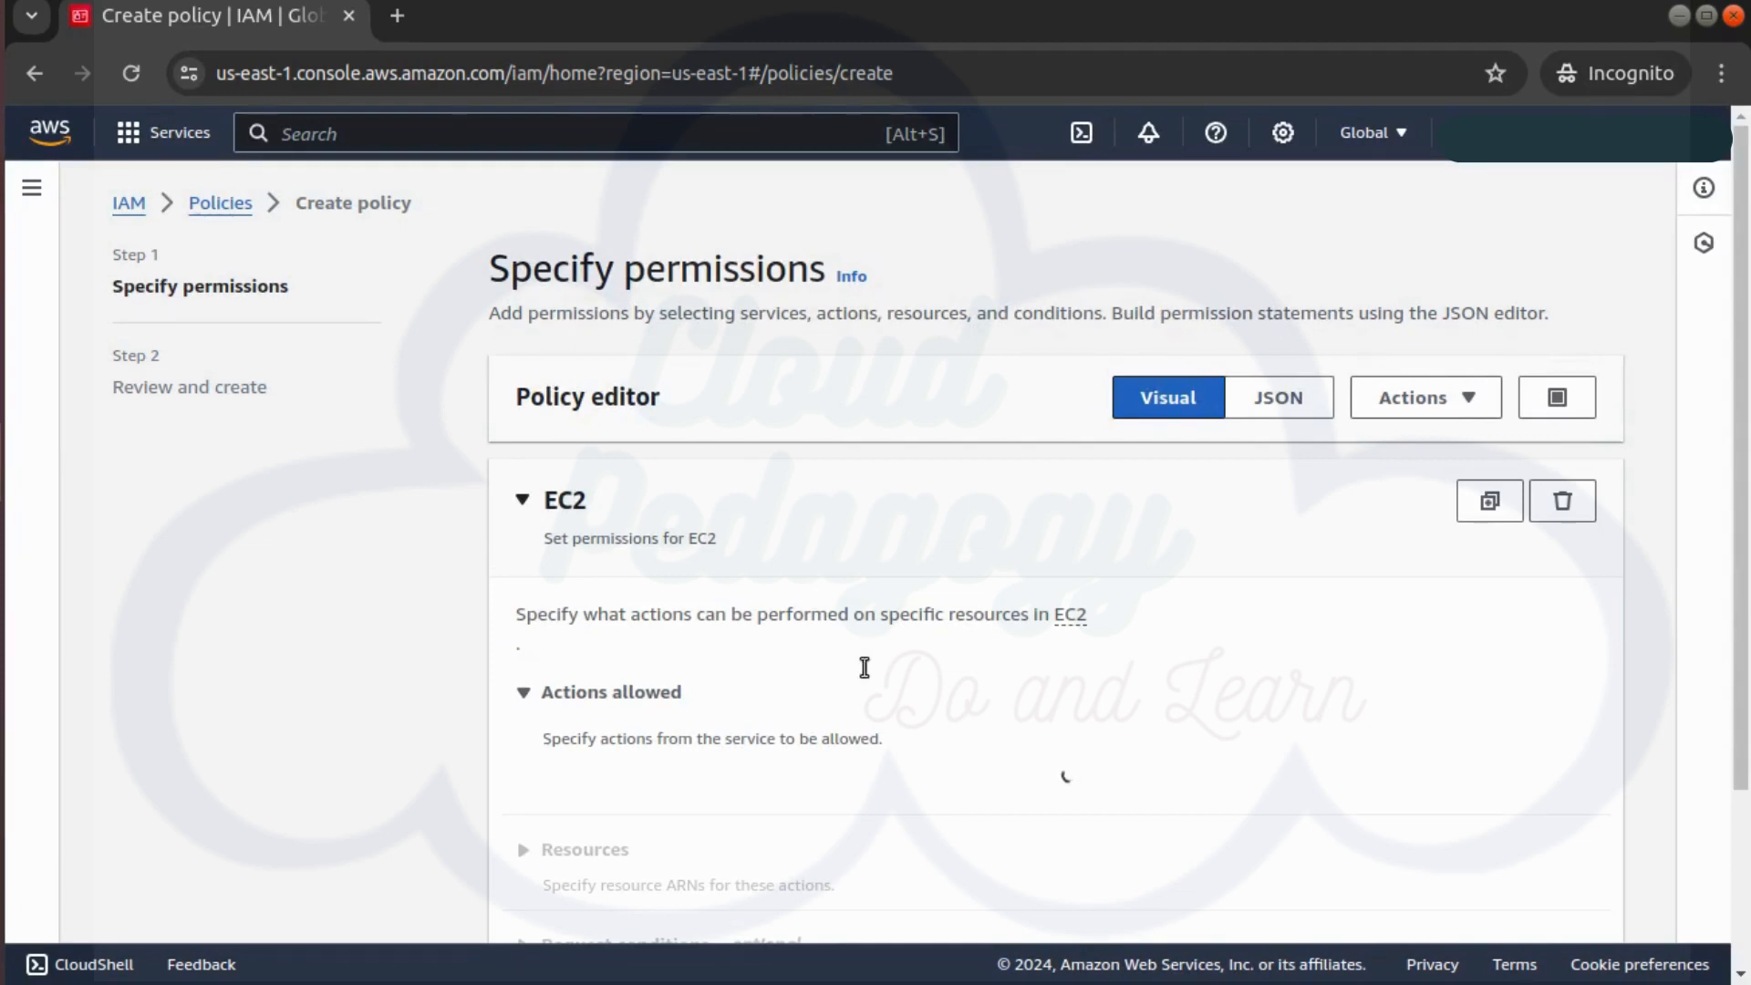
Allow all EC2 Read actions on all resources and name the policy cp-CustomerManagedPolicy
{"action": "scroll", "coordinate": [818, 759], "scroll_direction": "down", "scroll_amount": 3}
{"action": "scroll", "coordinate": [818, 758], "scroll_direction": "down", "scroll_amount": 5}
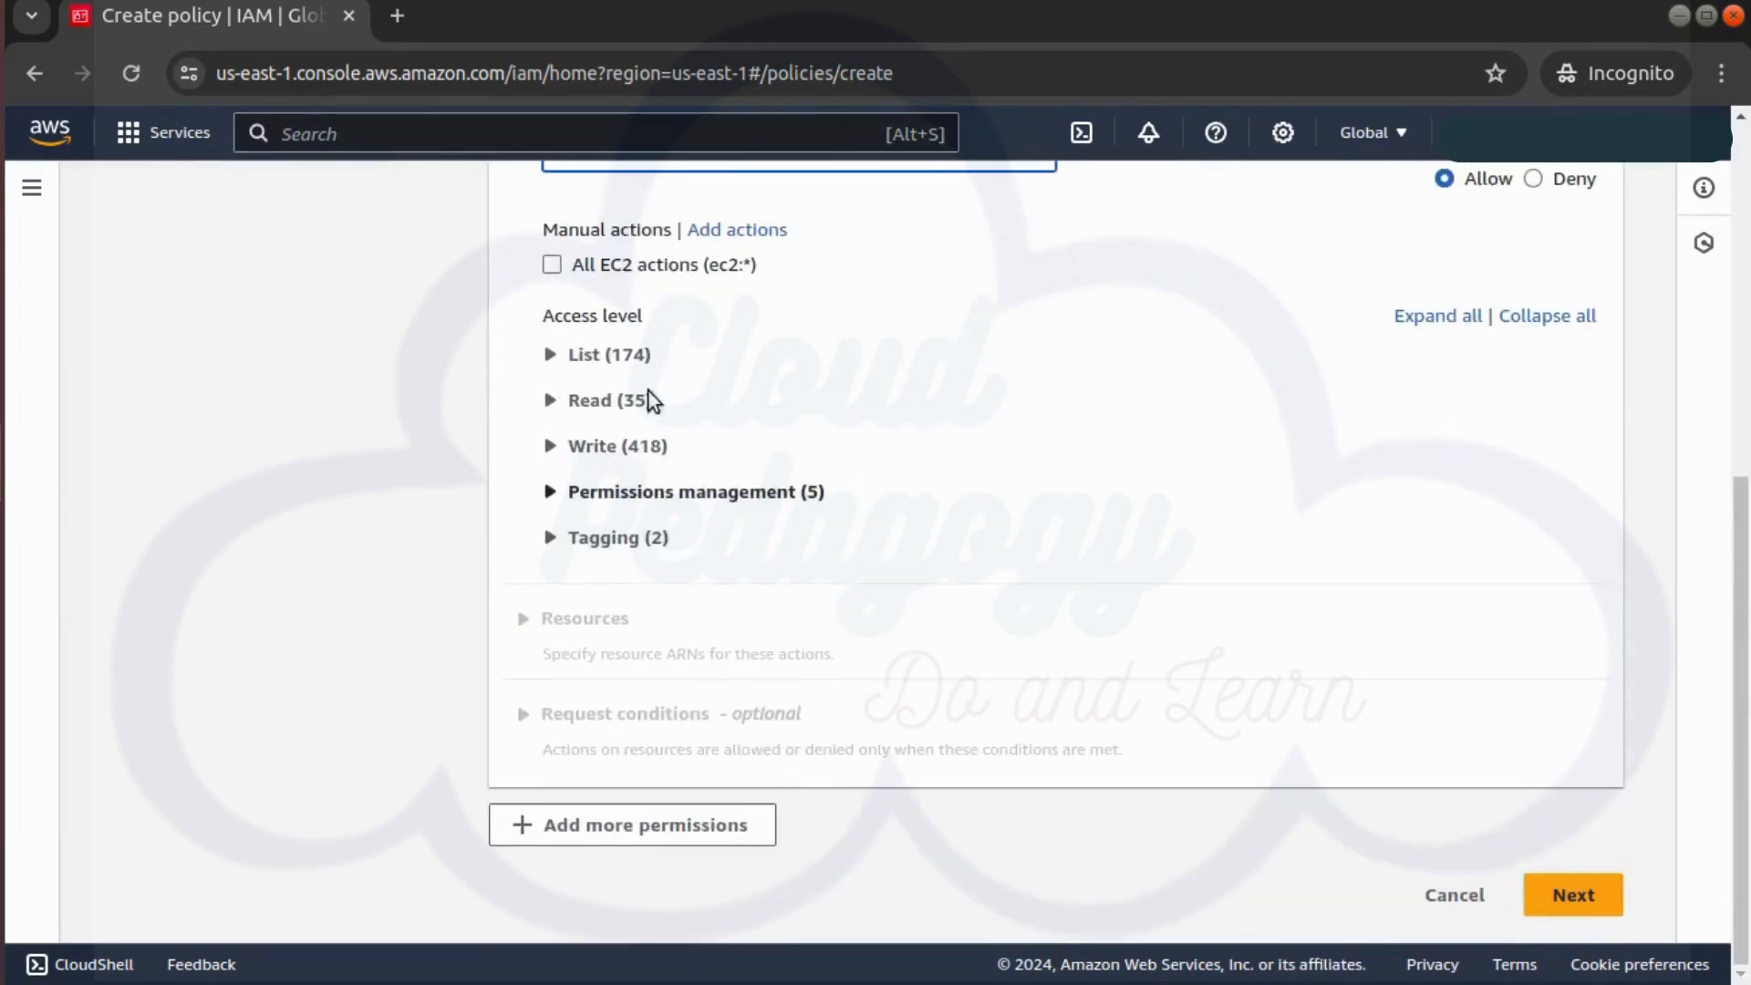
{"action": "left_click", "coordinate": [556, 406]}
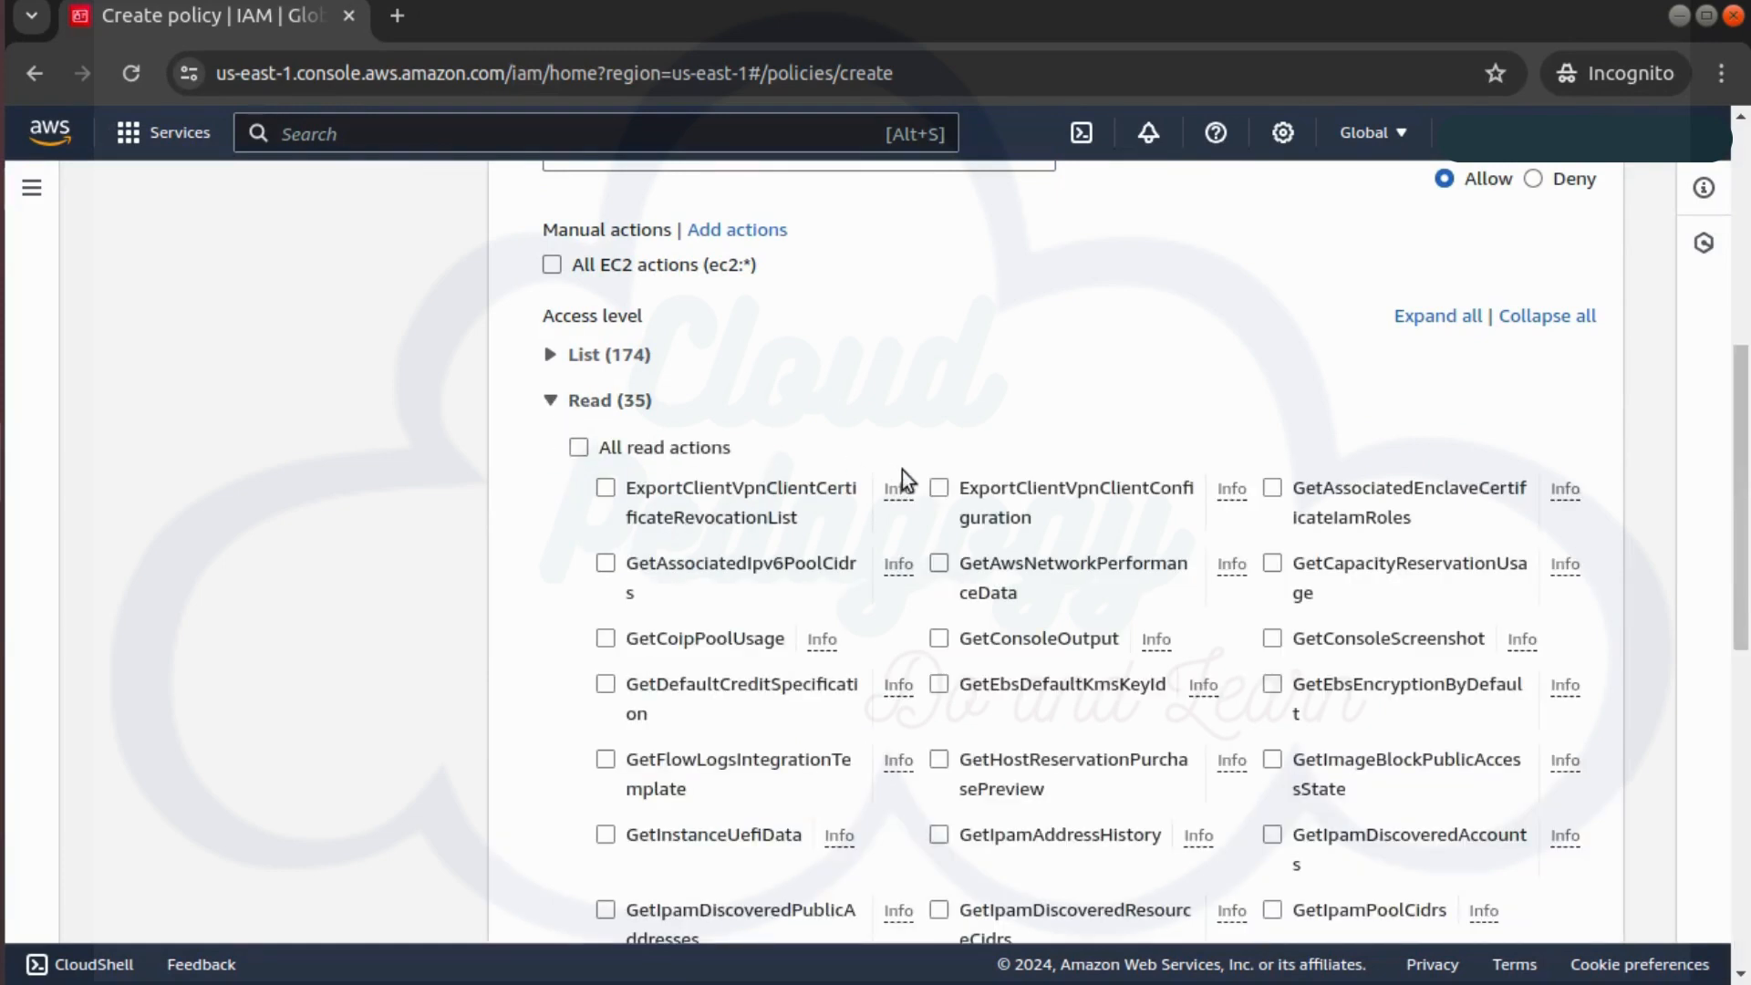
{"action": "scroll", "coordinate": [971, 594], "scroll_direction": "down", "scroll_amount": 1}
{"action": "scroll", "coordinate": [972, 602], "scroll_direction": "down", "scroll_amount": 15}
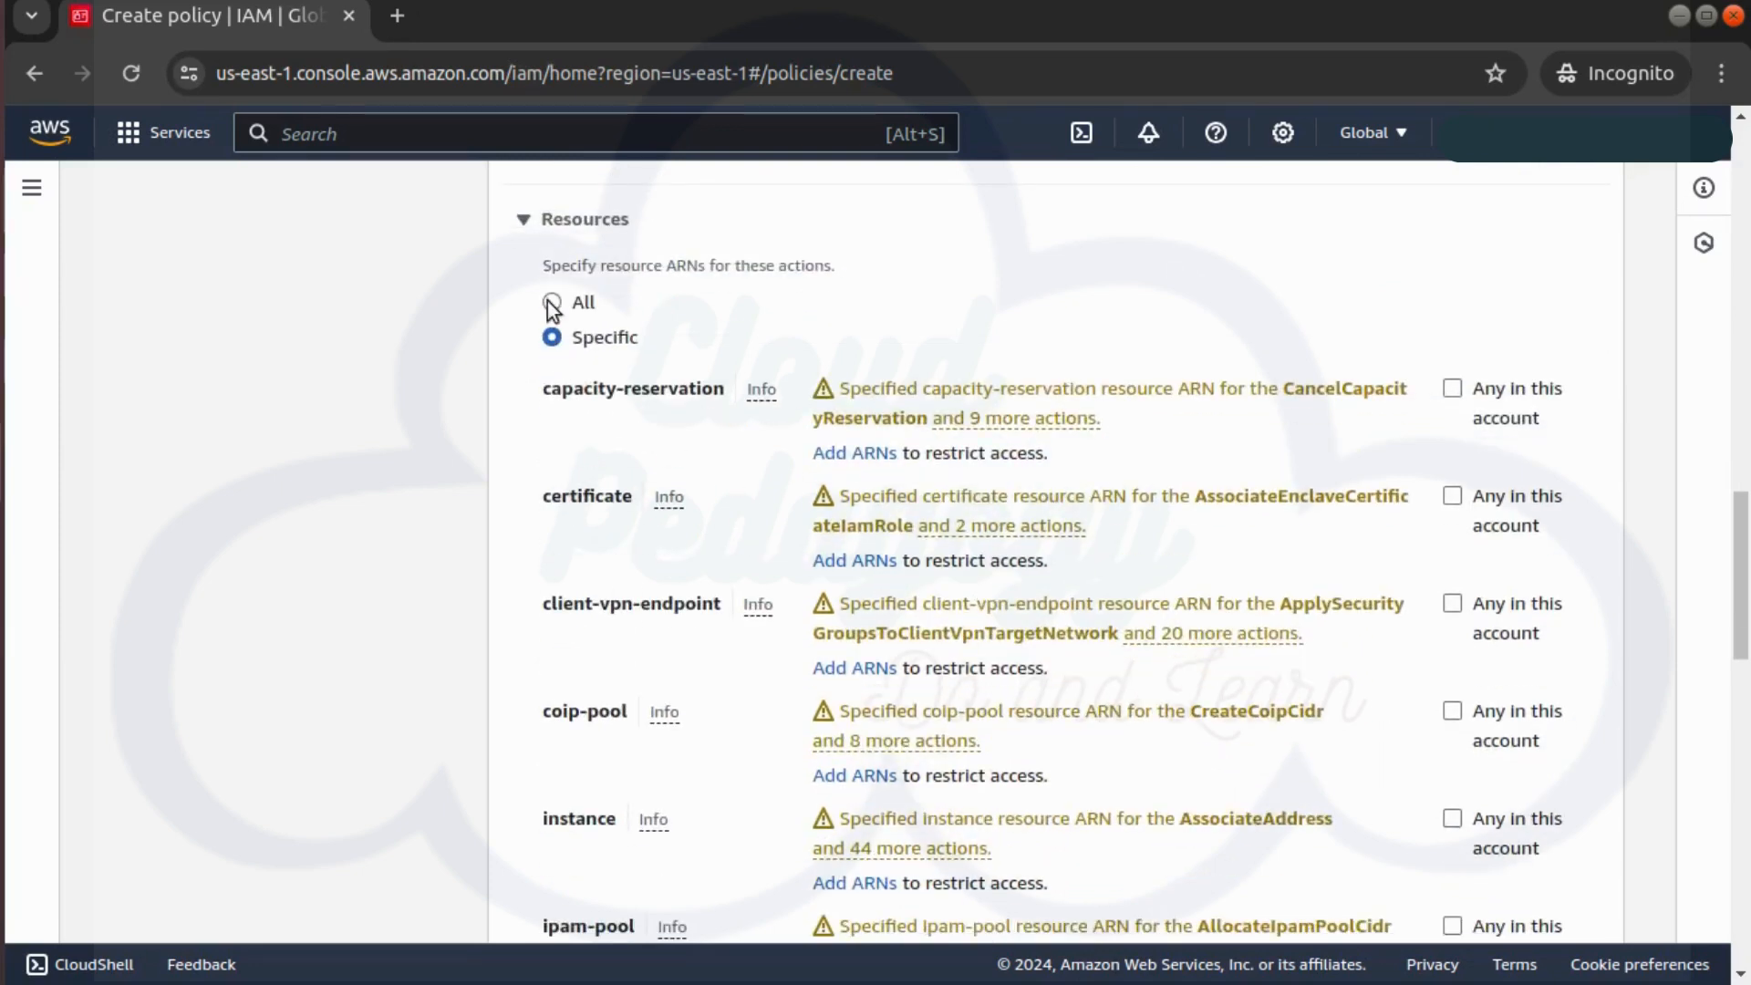
{"action": "left_click", "coordinate": [552, 303]}
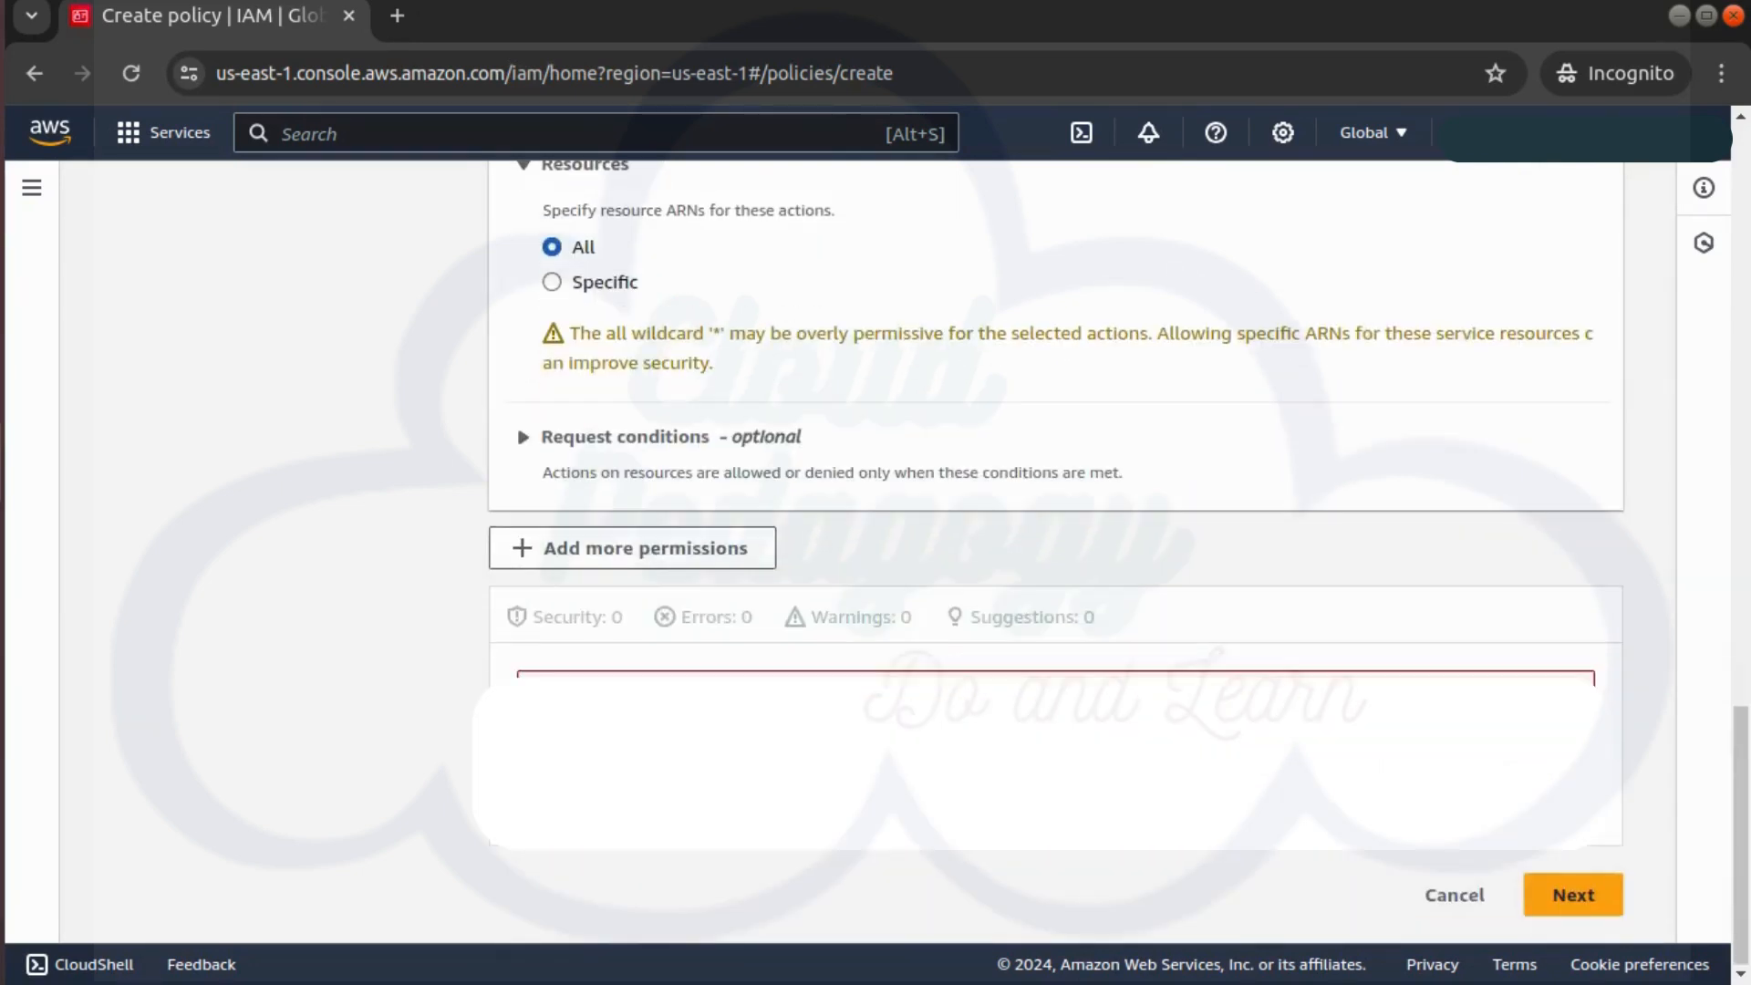
{"action": "left_click", "coordinate": [1568, 908]}
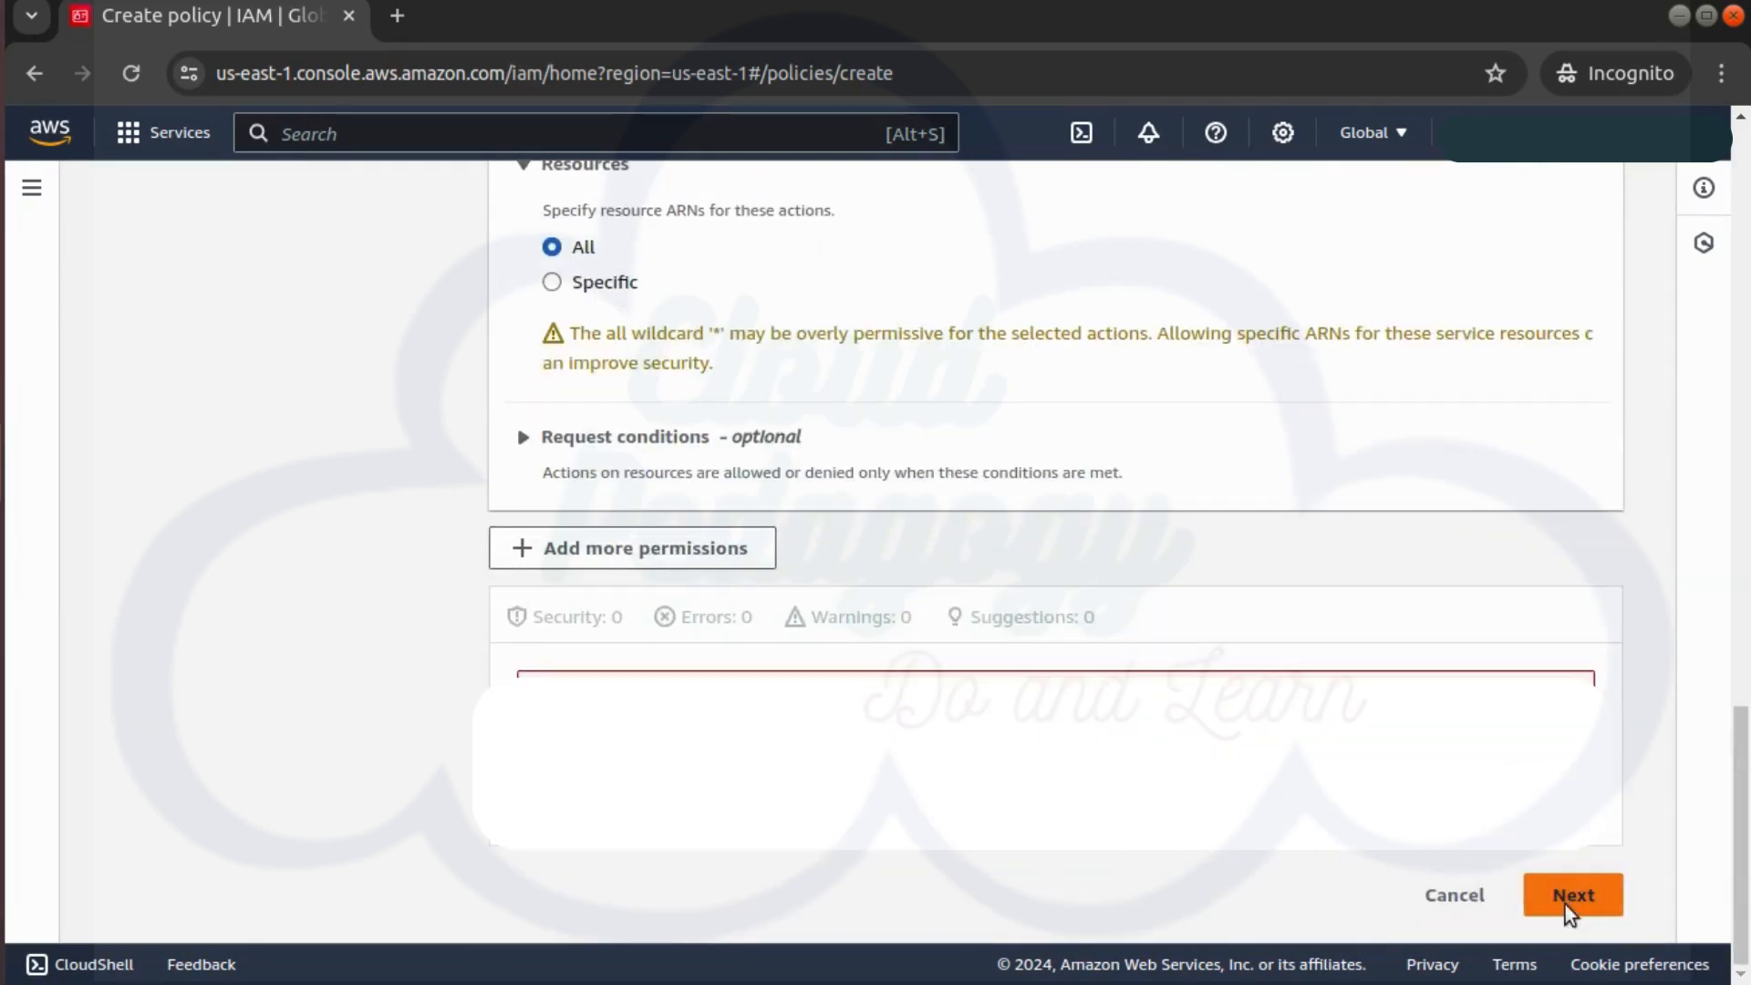
{"action": "type", "text": "cp-CustomerManagedPolicy"}
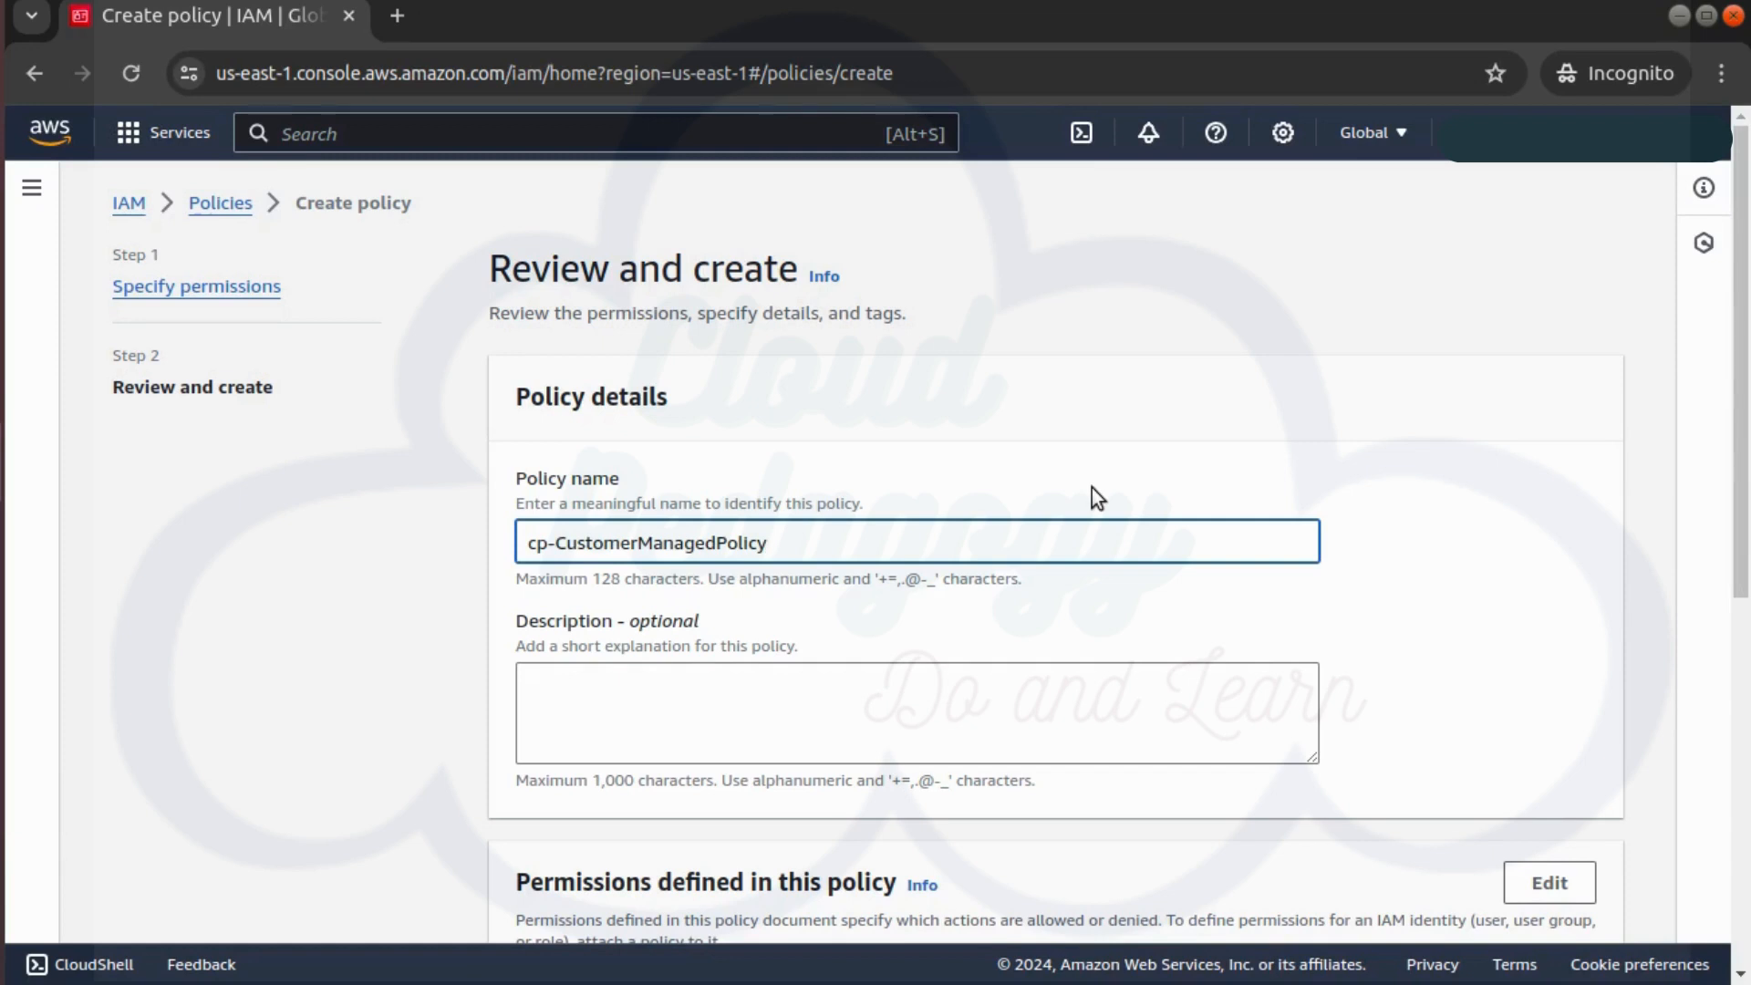
Save the EC2 read policy cp-CustomerManagedPolicy from its review page
{"action": "scroll", "coordinate": [1081, 603], "scroll_direction": "down", "scroll_amount": 6}
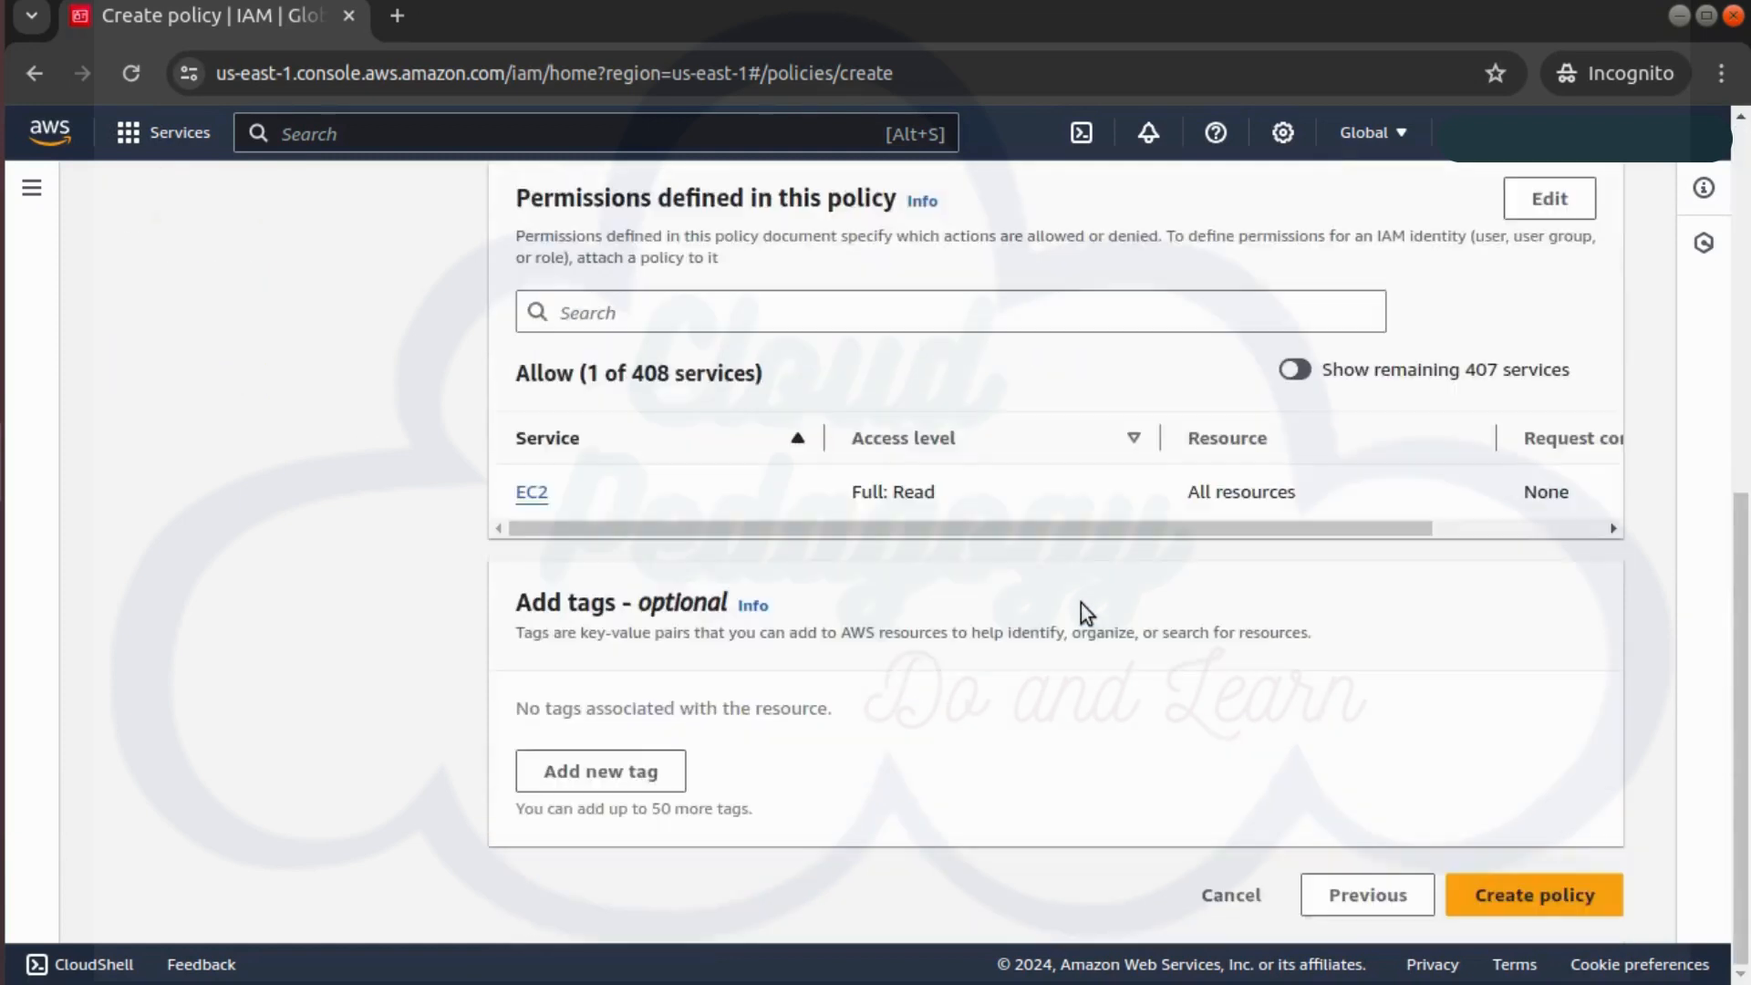
{"action": "left_click", "coordinate": [1534, 900]}
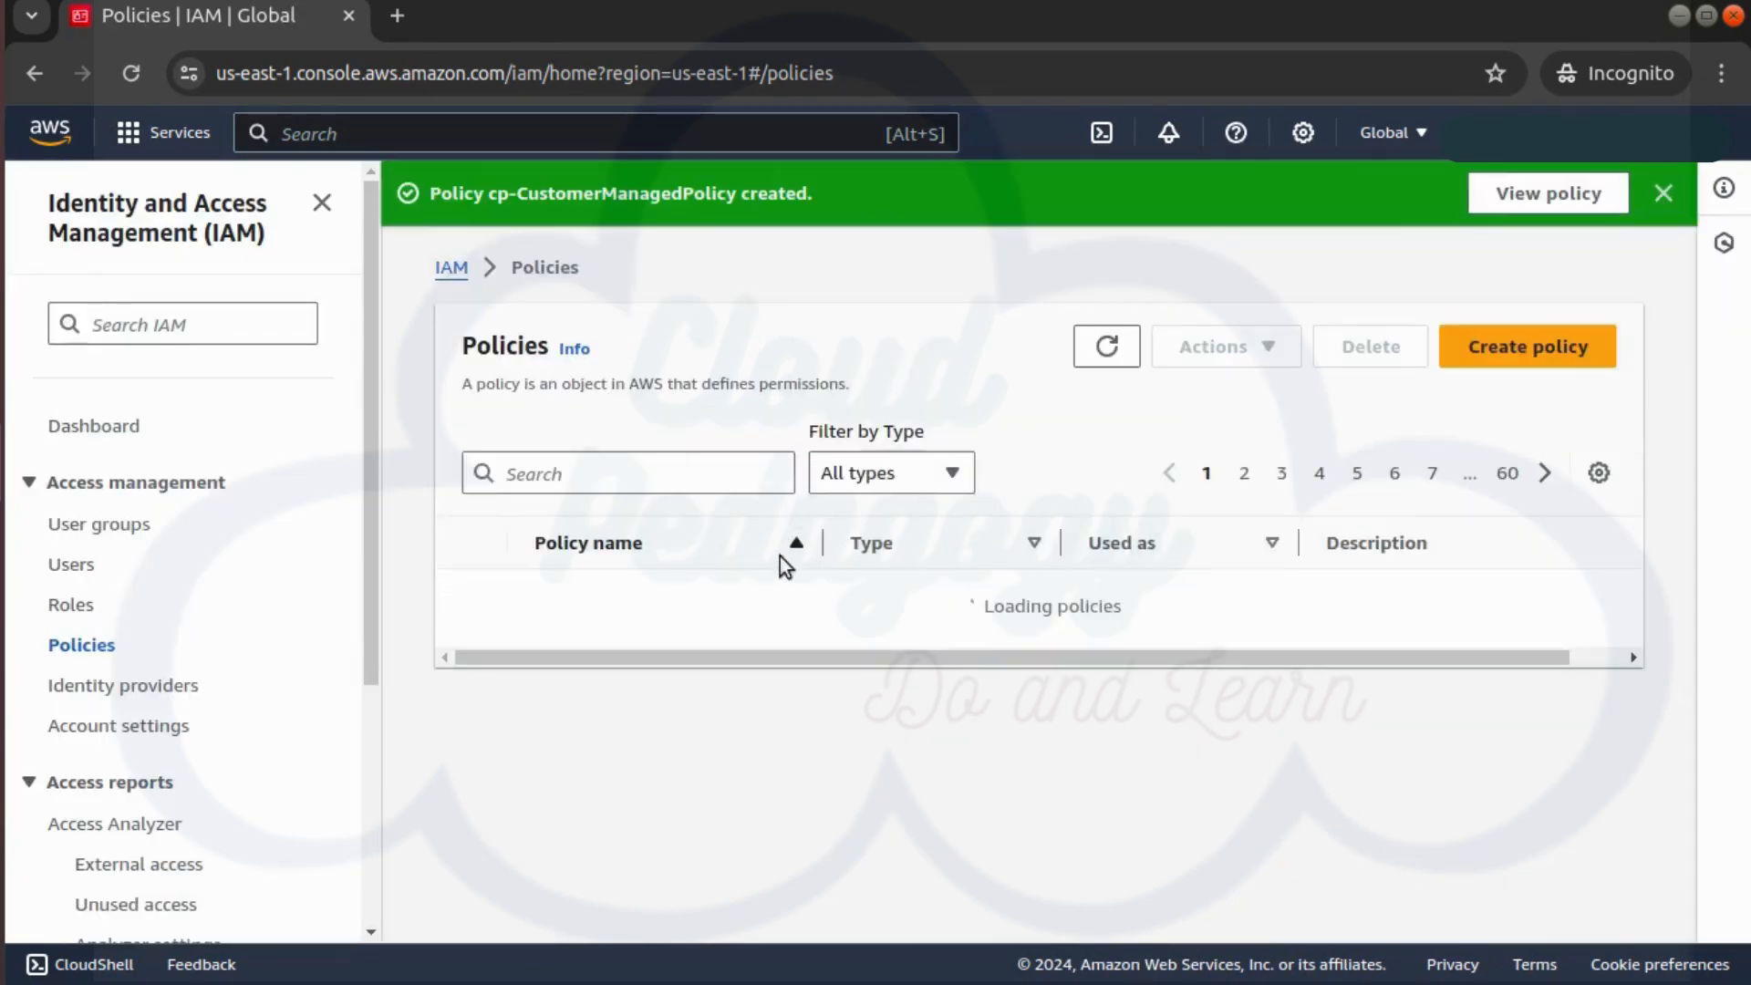
Search policies for 'cp-' and view cp-CustomerManagedPolicy's attached entities, currently 0
{"action": "left_click", "coordinate": [646, 461]}
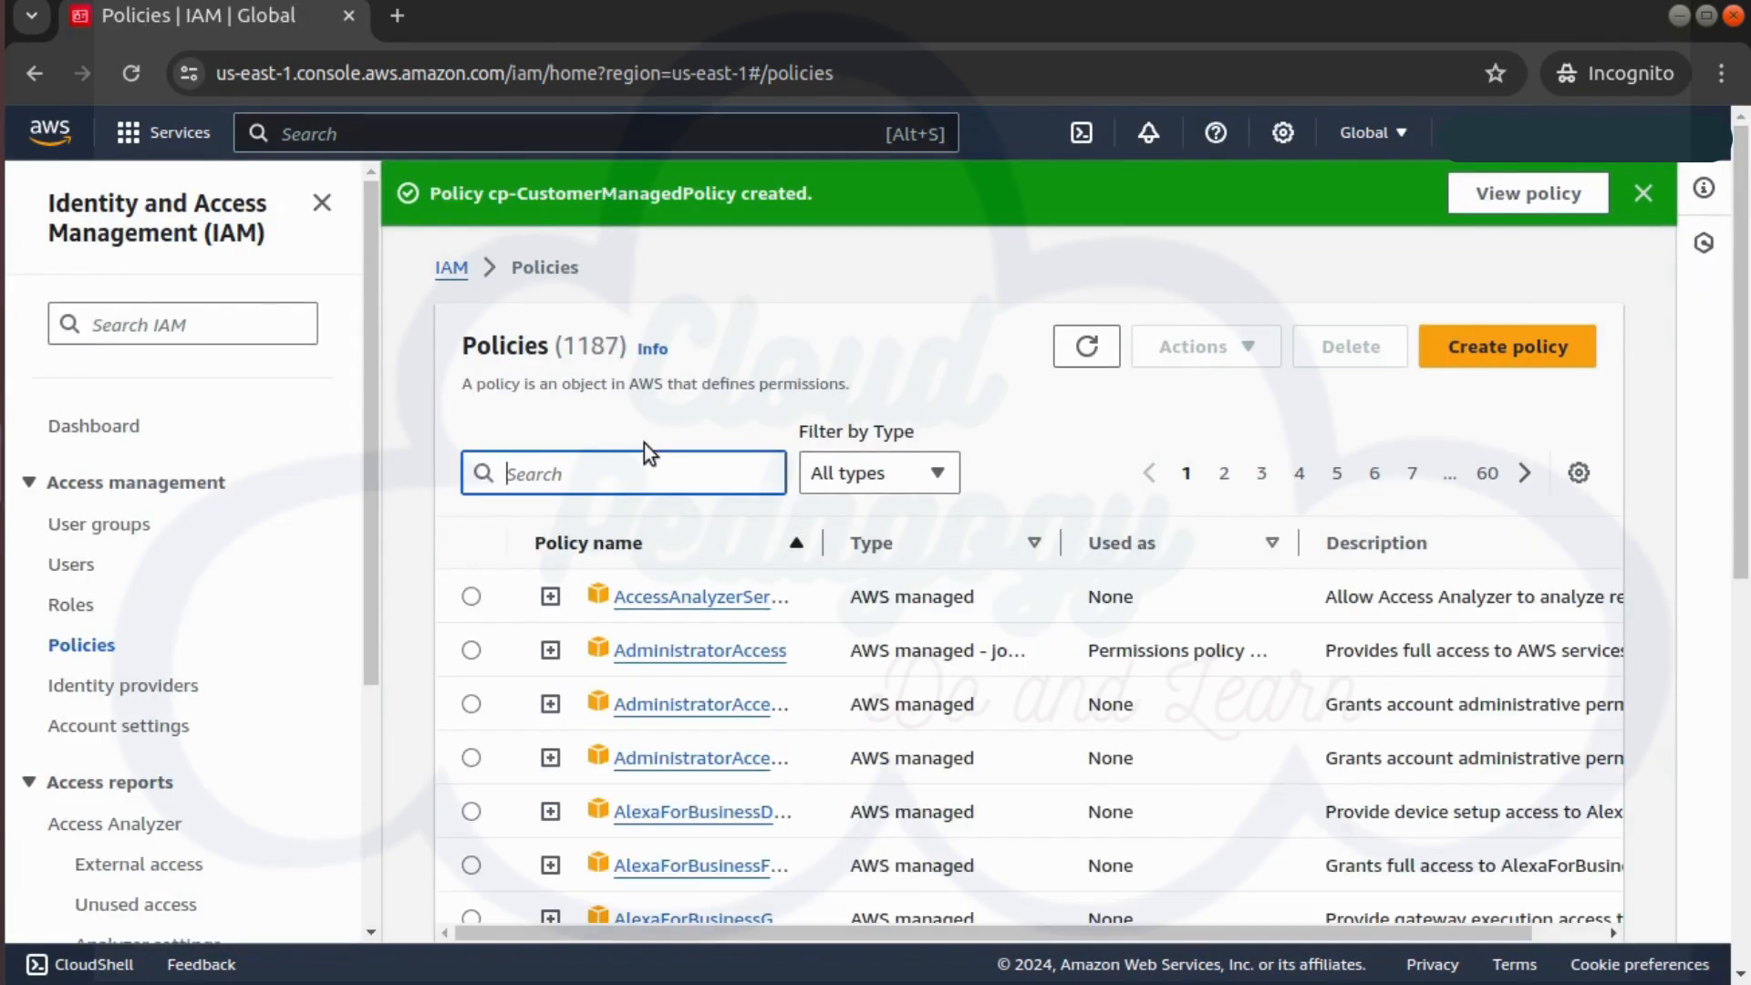
{"action": "type", "text": "cp-"}
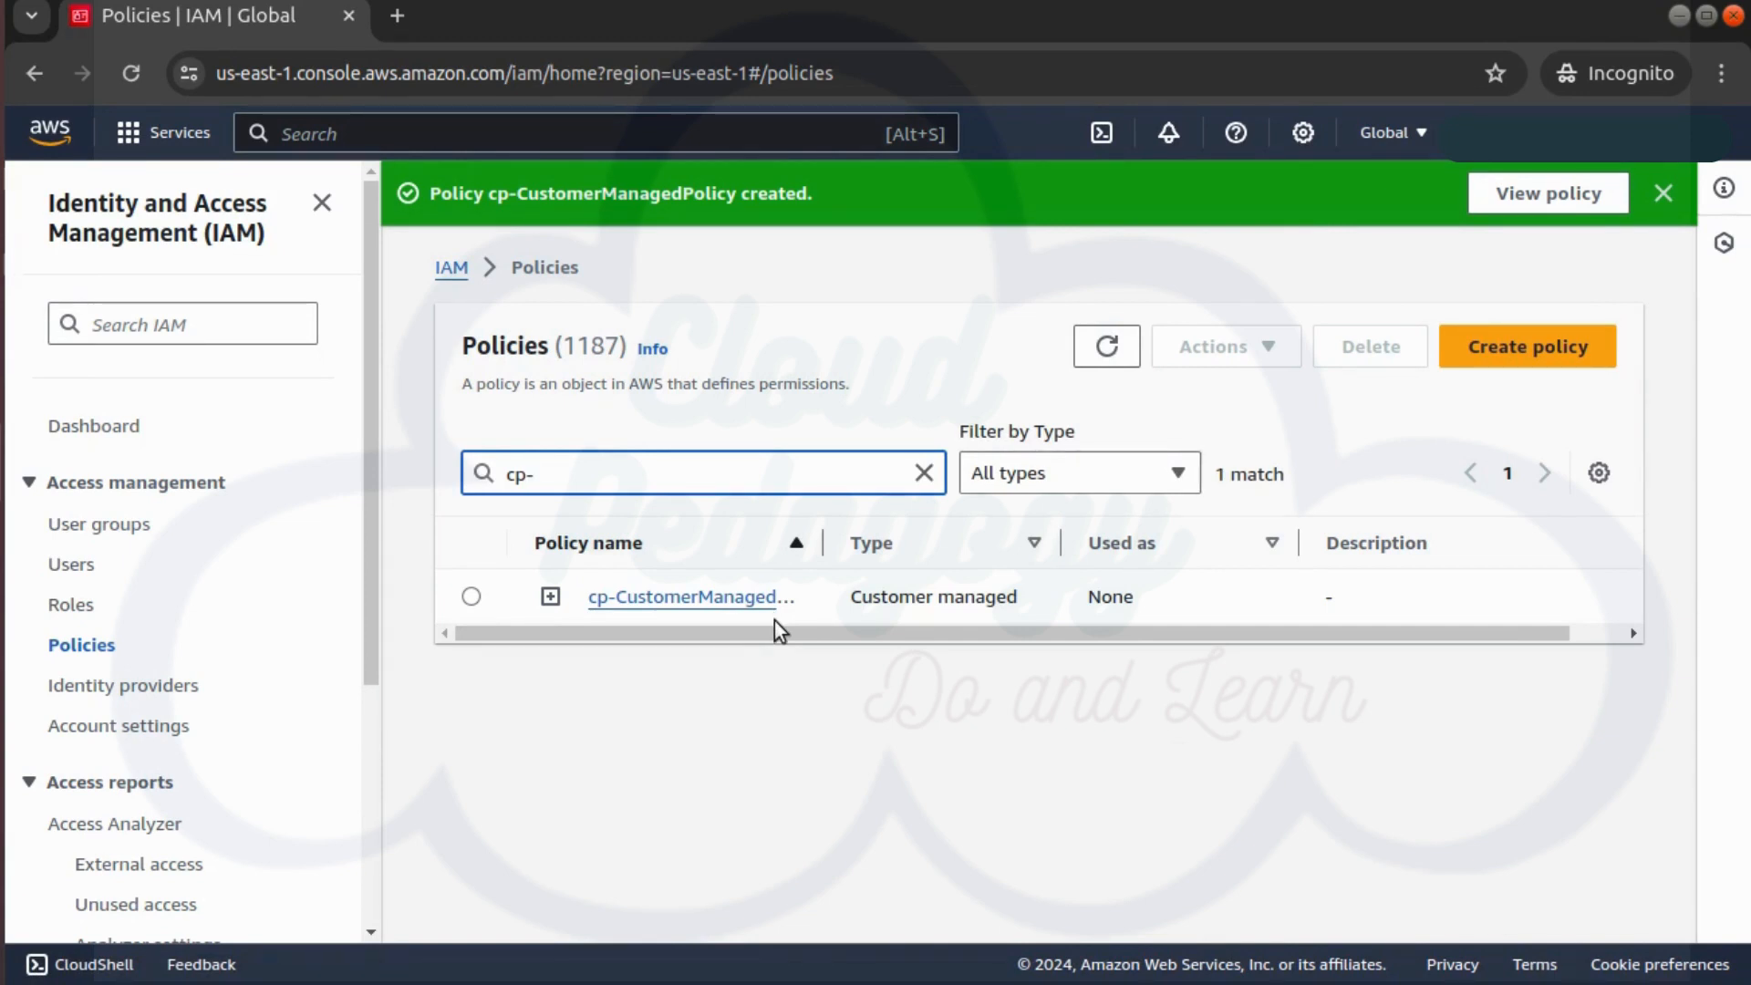
{"action": "left_click", "coordinate": [630, 599]}
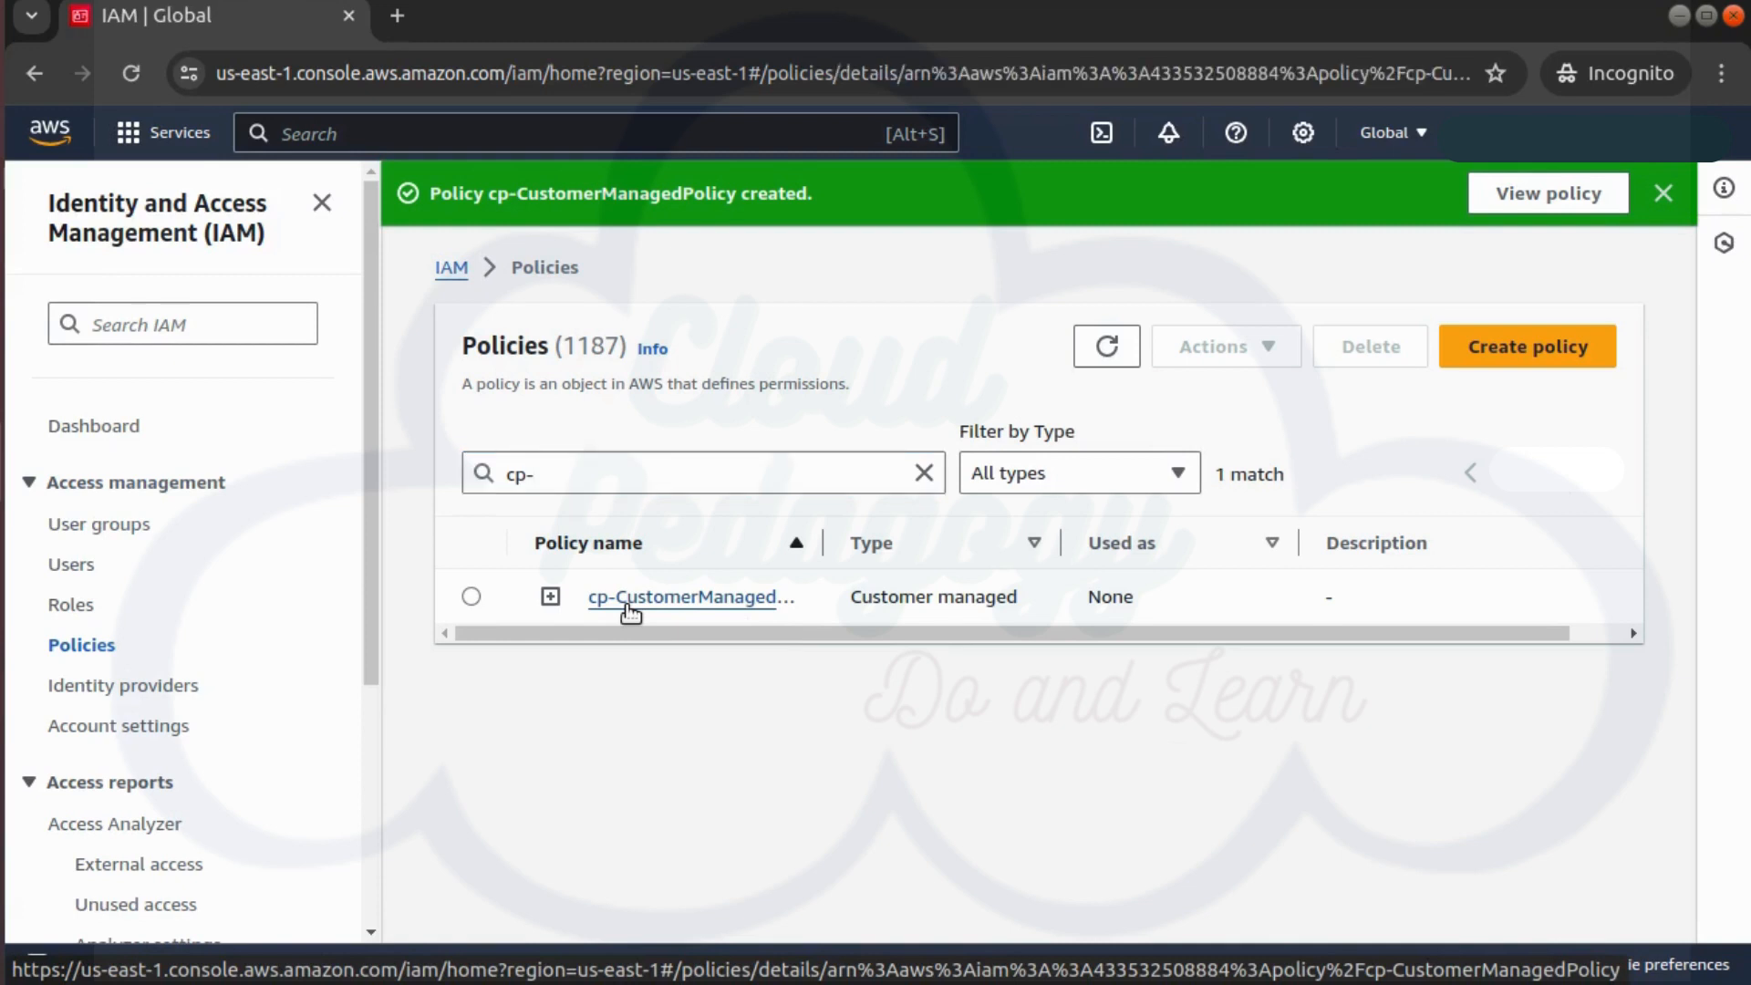
{"action": "scroll", "coordinate": [675, 598], "scroll_direction": "down", "scroll_amount": 2}
{"action": "left_click", "coordinate": [721, 450]}
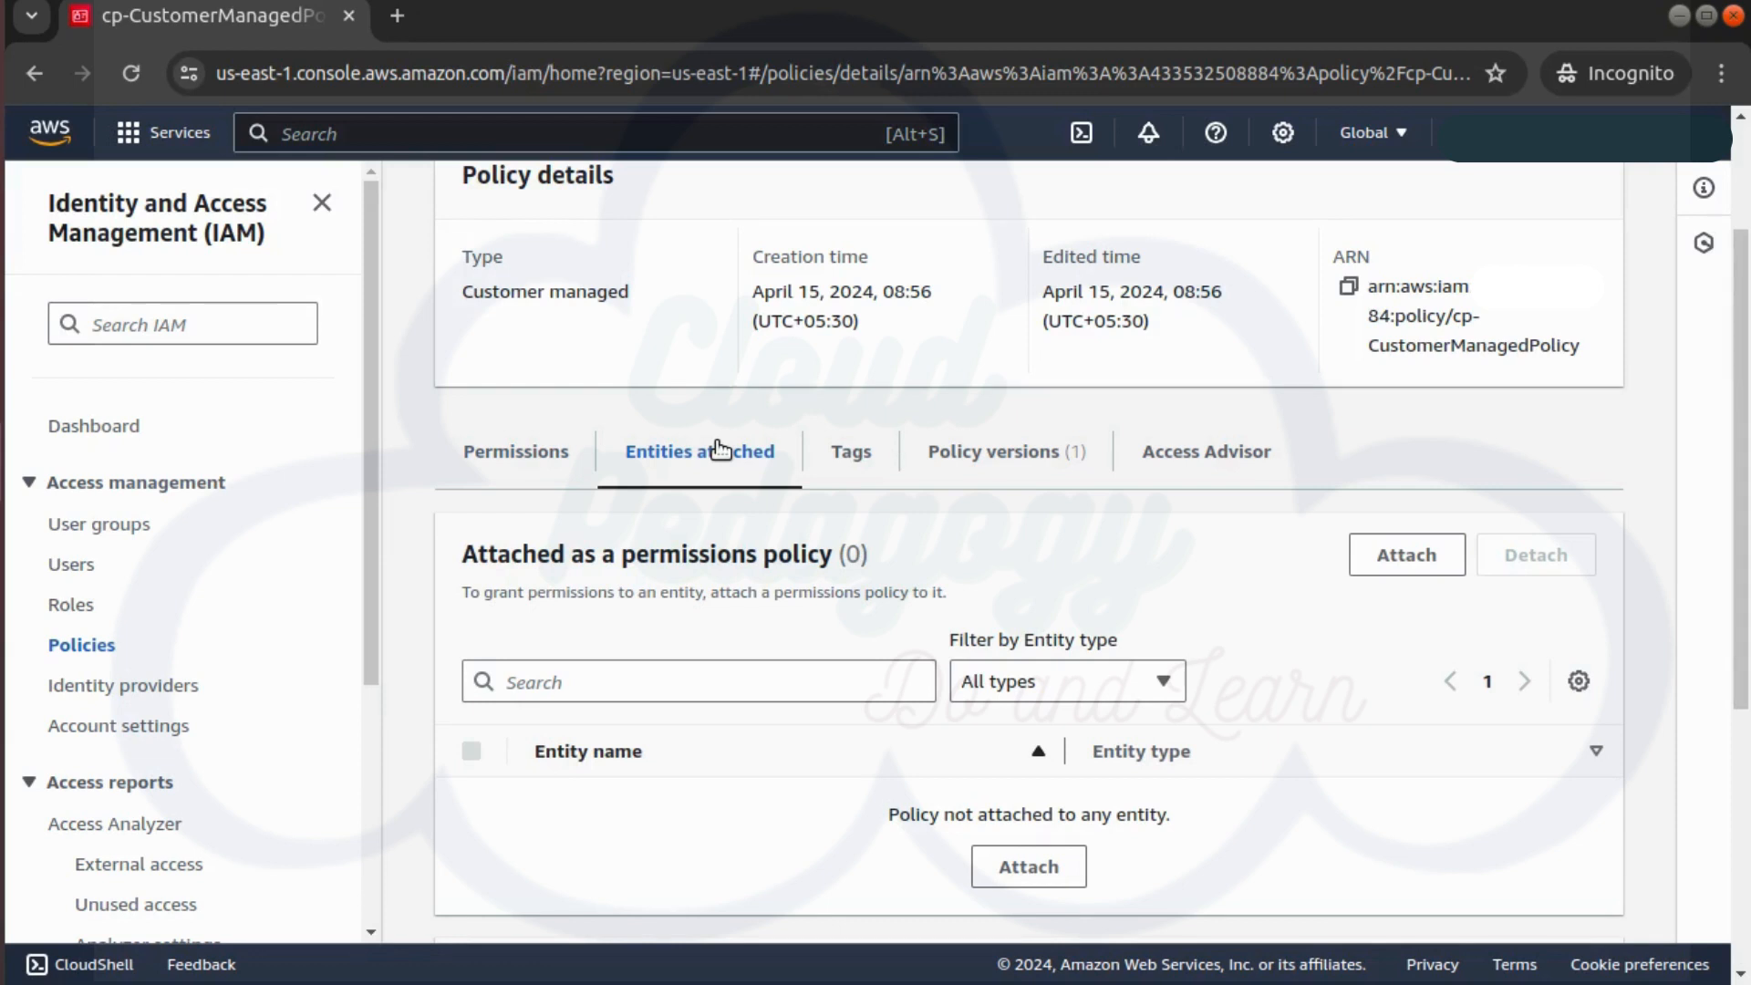
Attach cp-CustomerManagedPolicy to user Resh
{"action": "left_click", "coordinate": [1396, 560]}
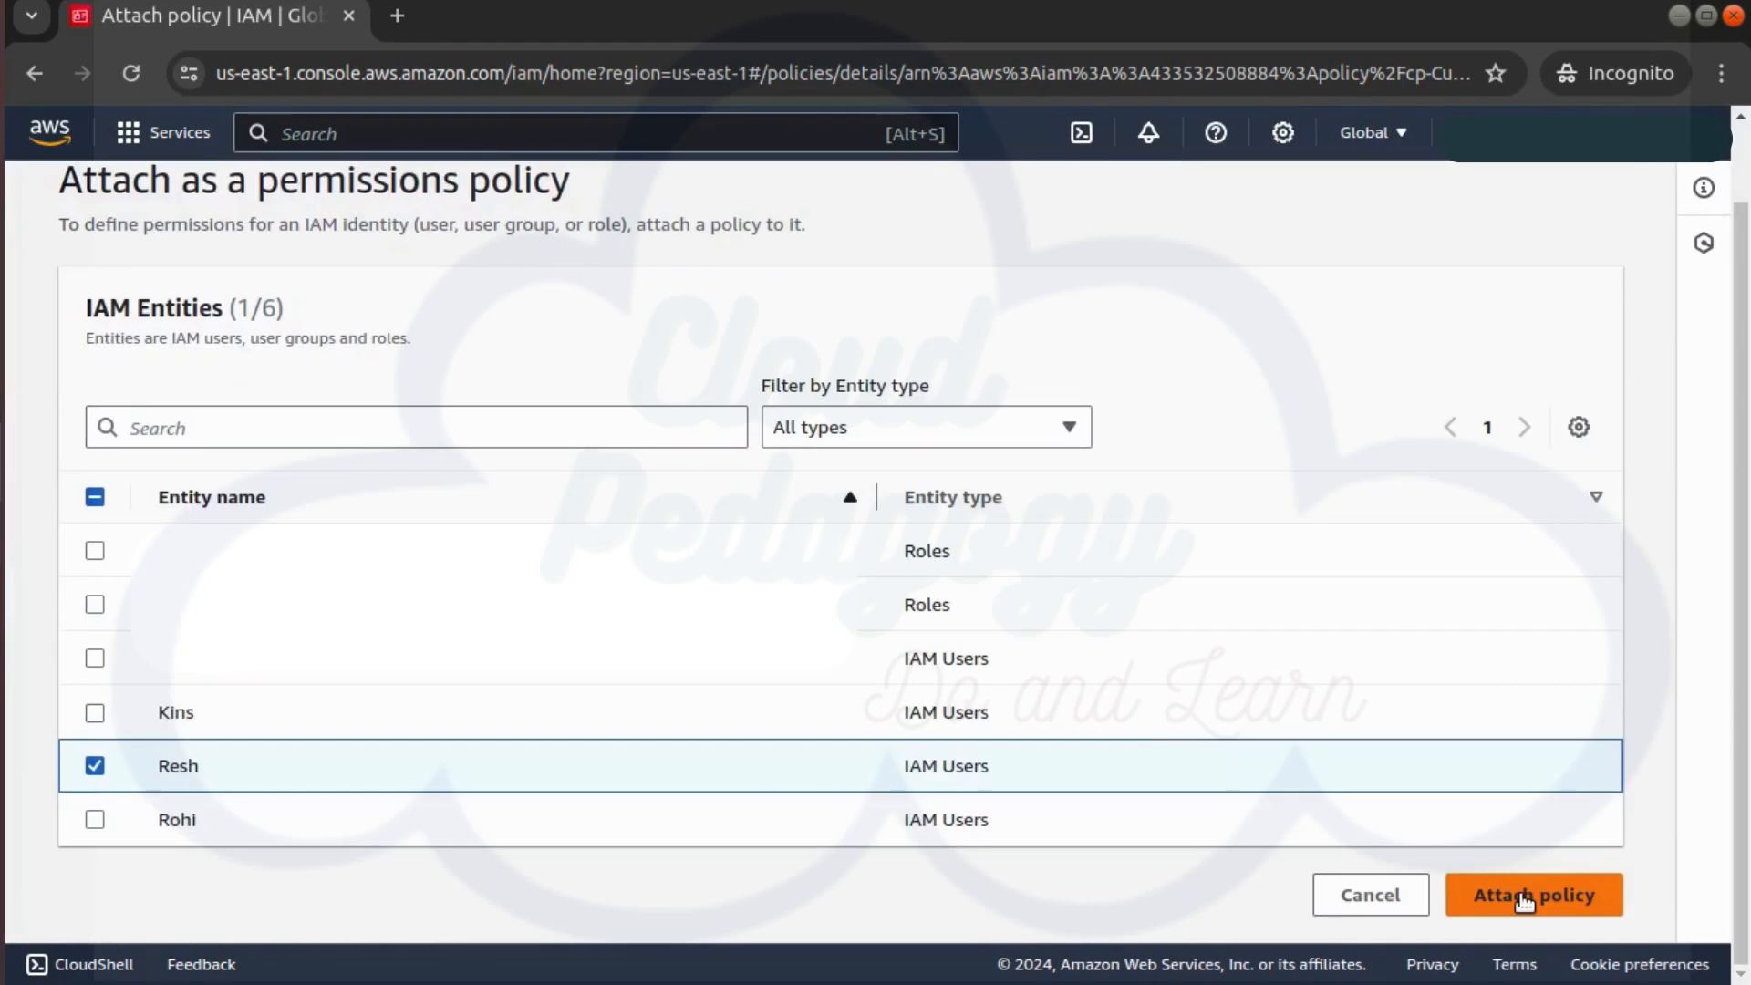
{"action": "left_click", "coordinate": [1523, 900]}
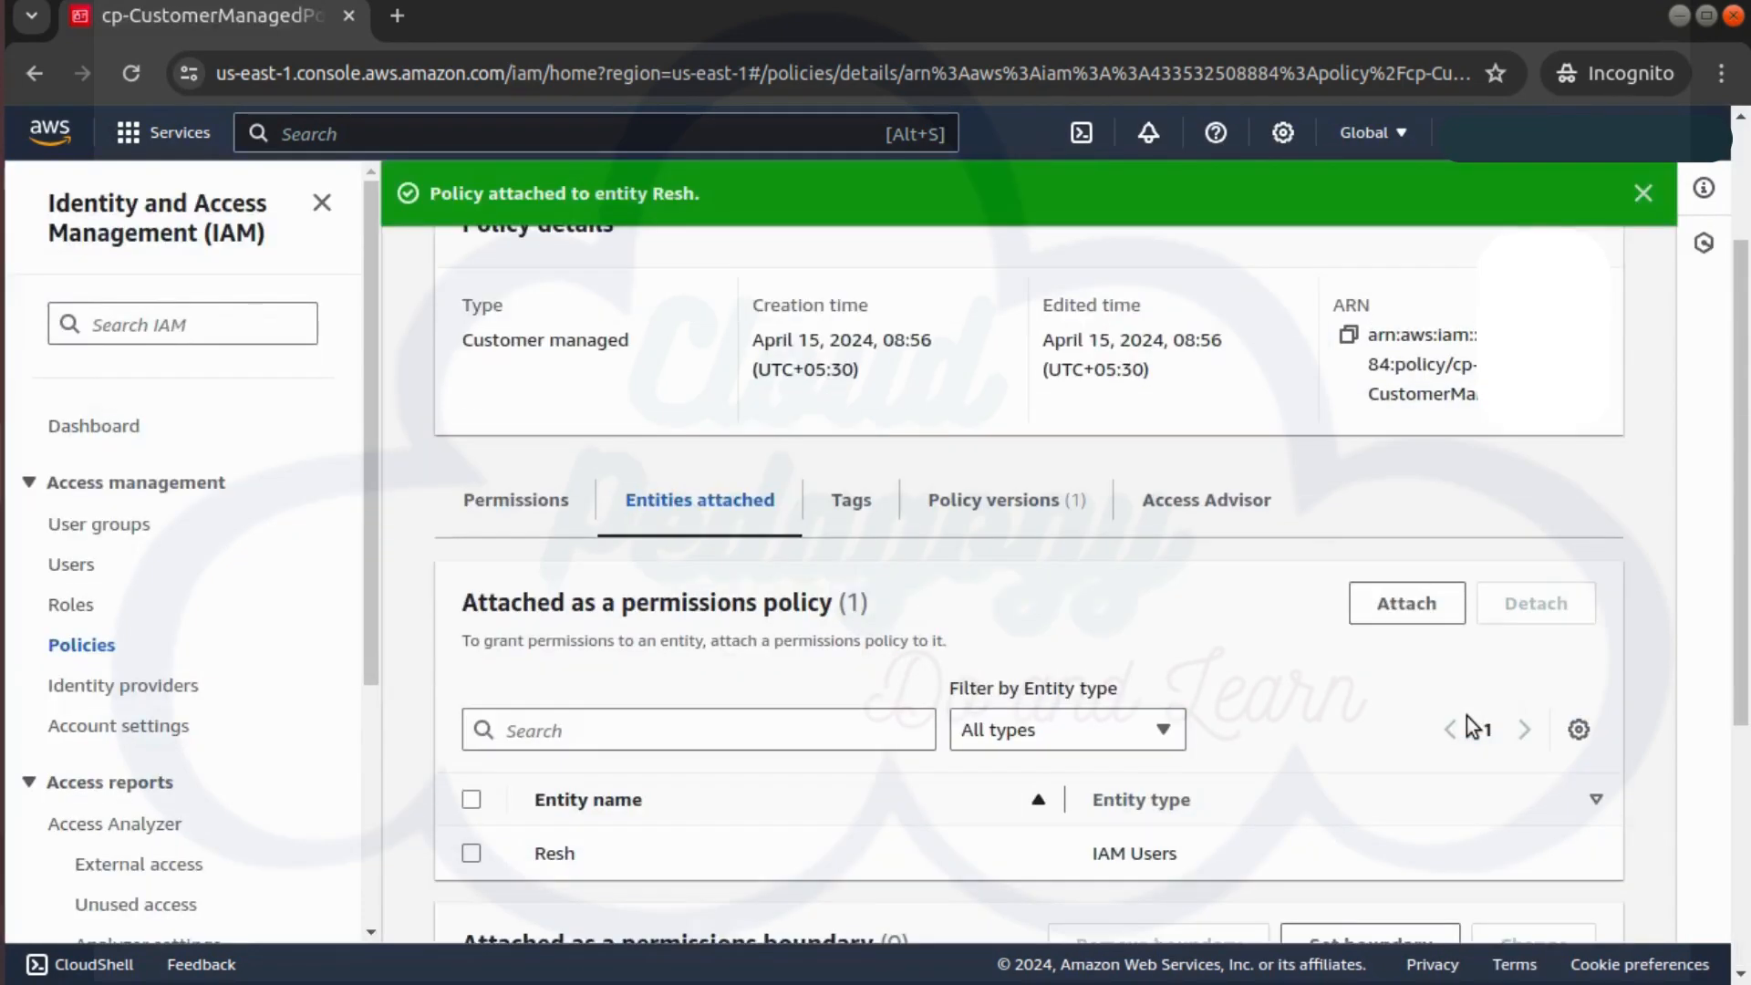
{"action": "scroll", "coordinate": [703, 512], "scroll_direction": "down", "scroll_amount": 5}
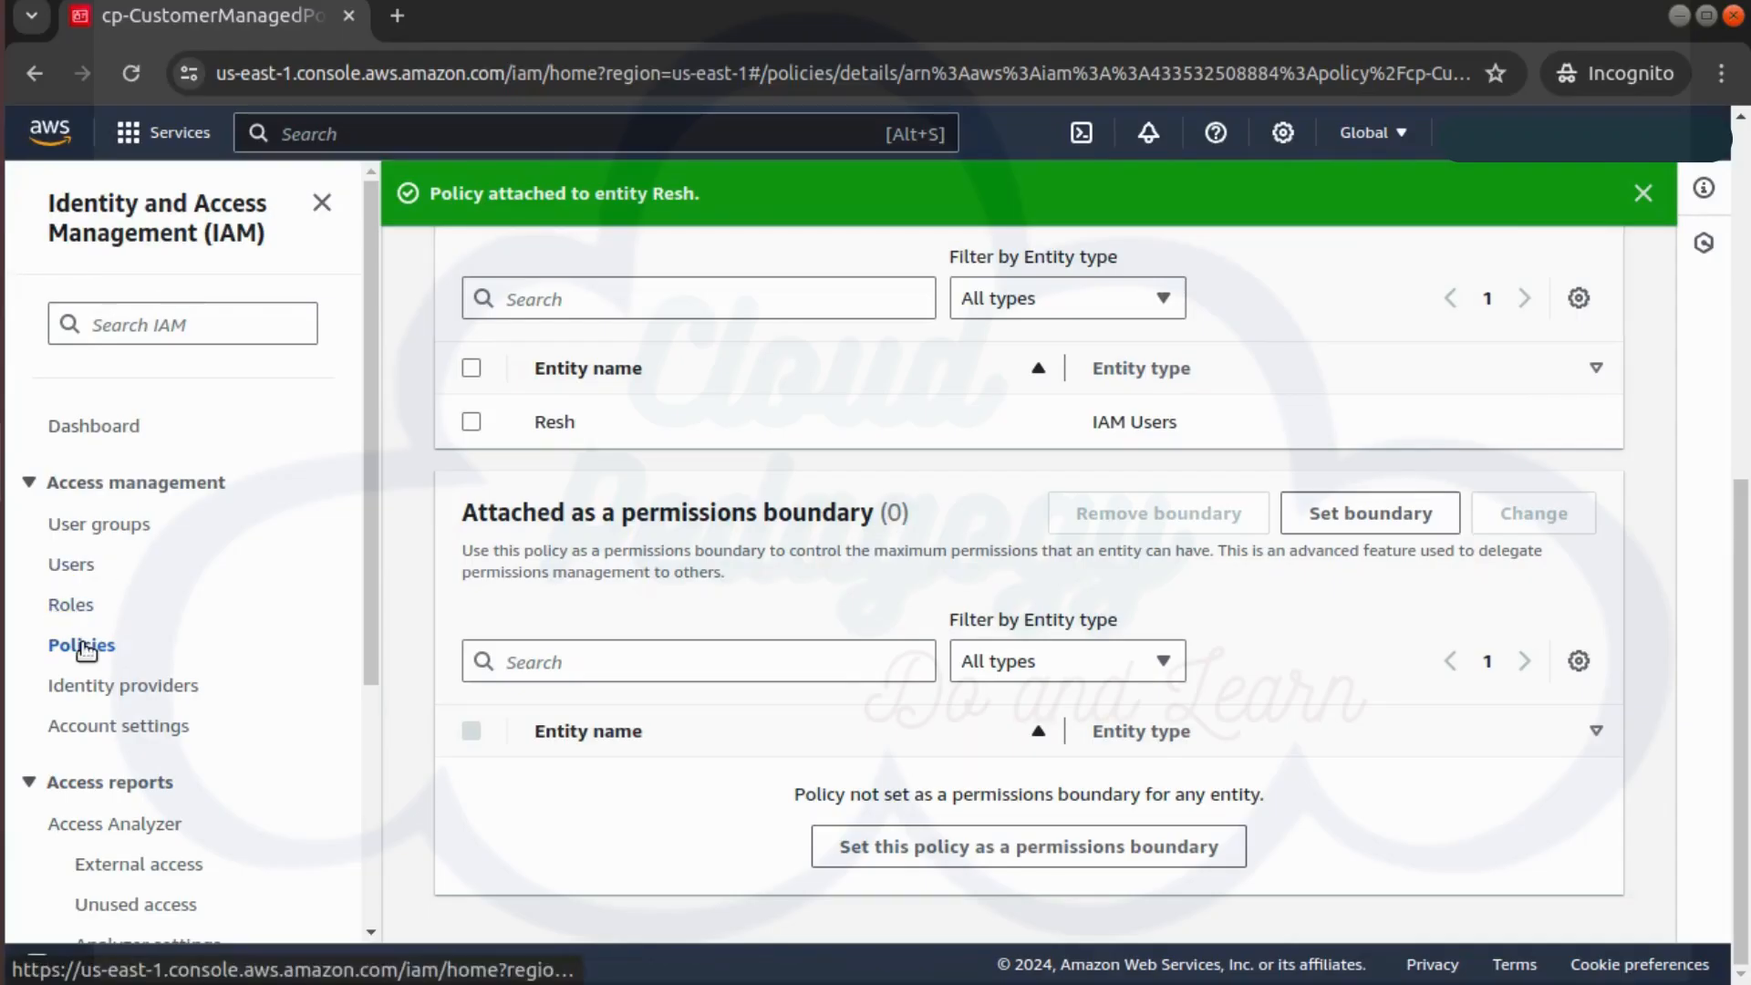
Find AmazonS3FullAccess via 's3full' and attach it to user Kins
{"action": "left_click", "coordinate": [82, 645]}
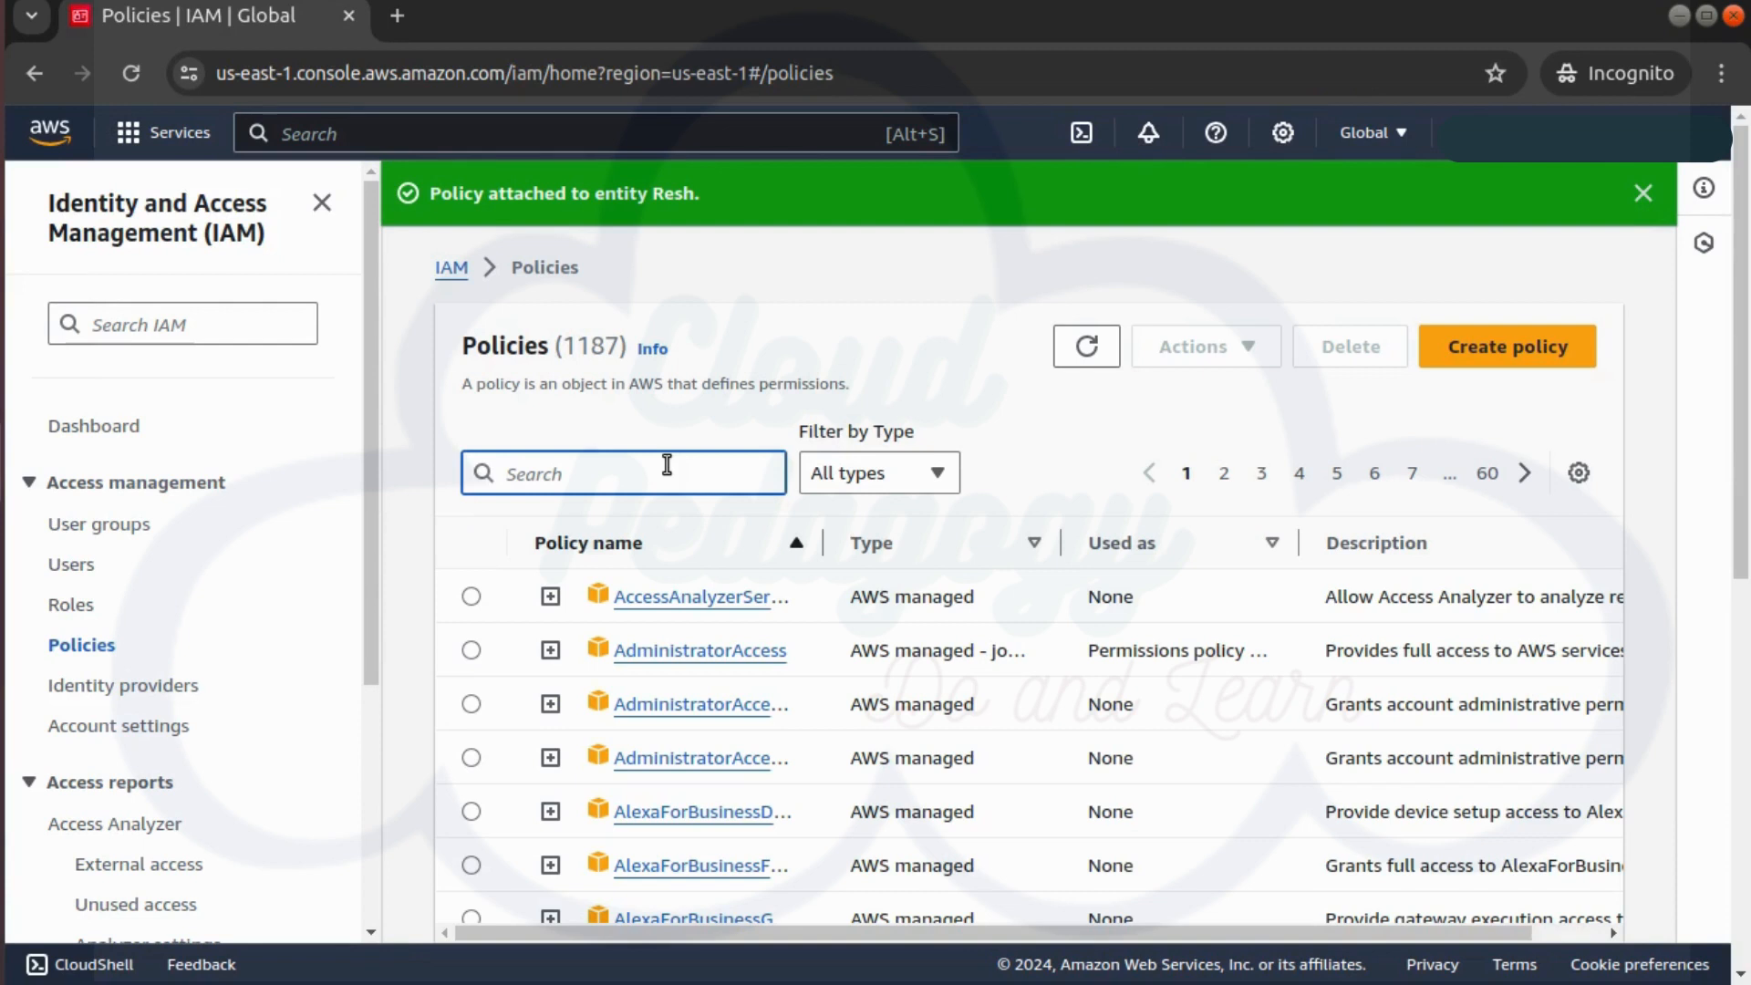
{"action": "type", "text": "s3"}
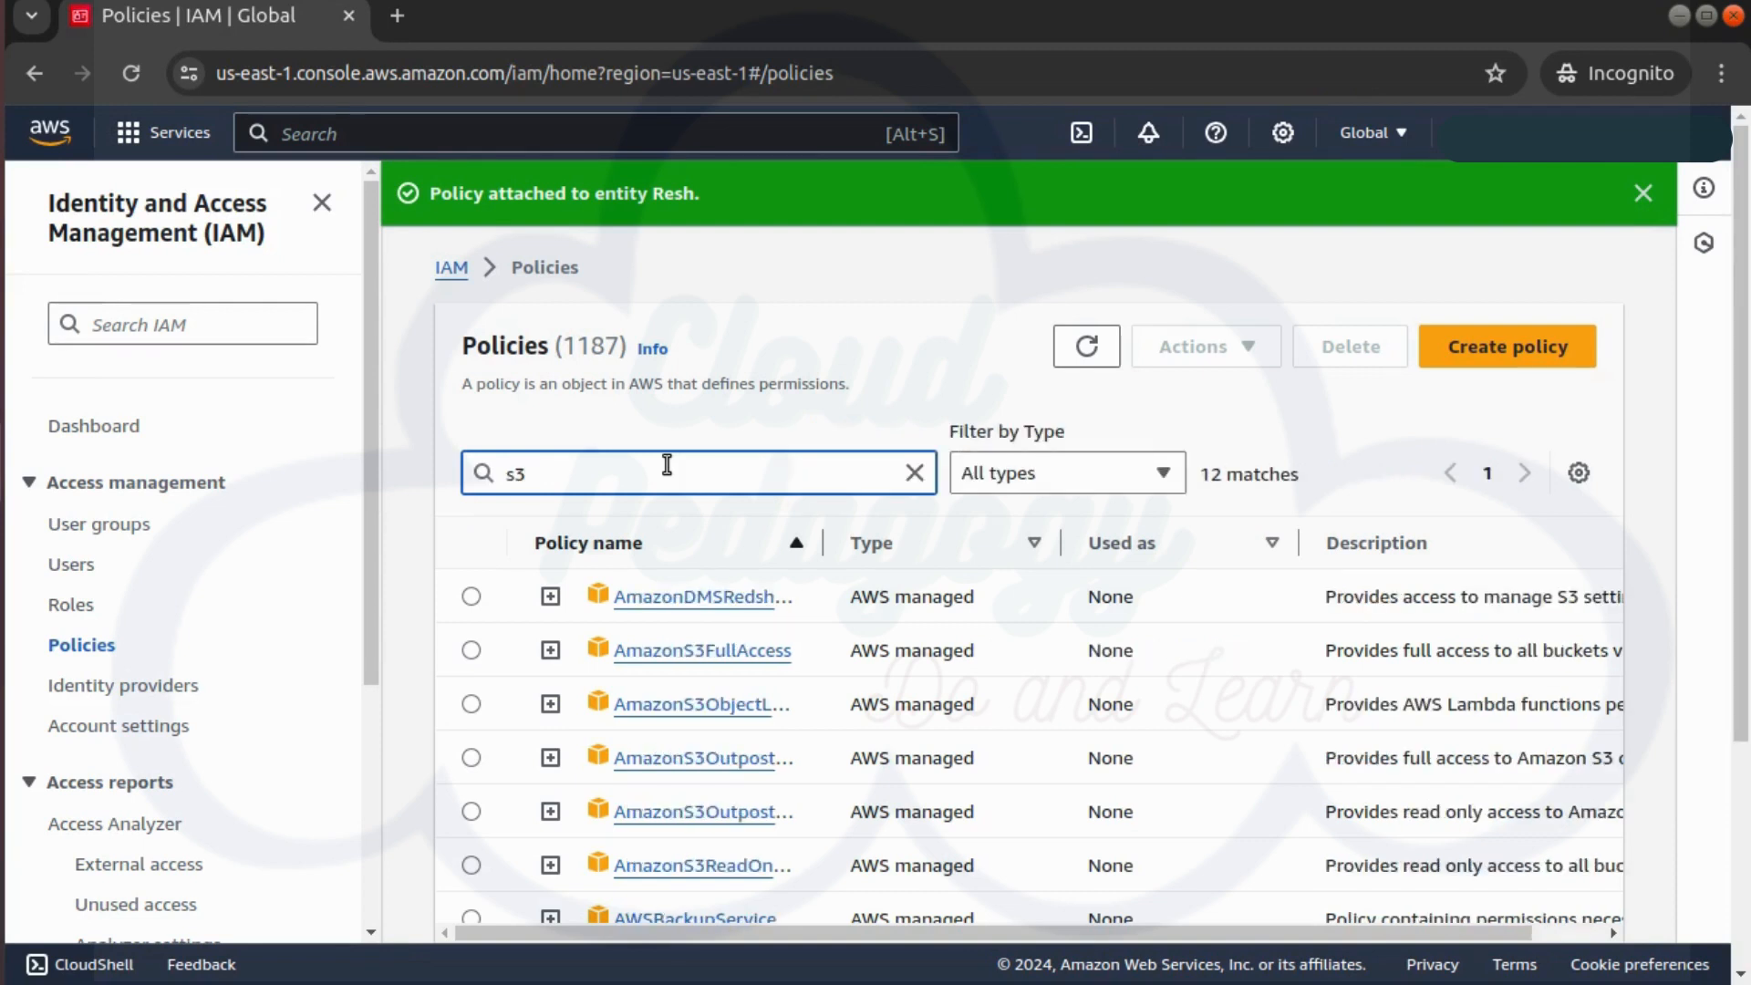
{"action": "type", "text": "full"}
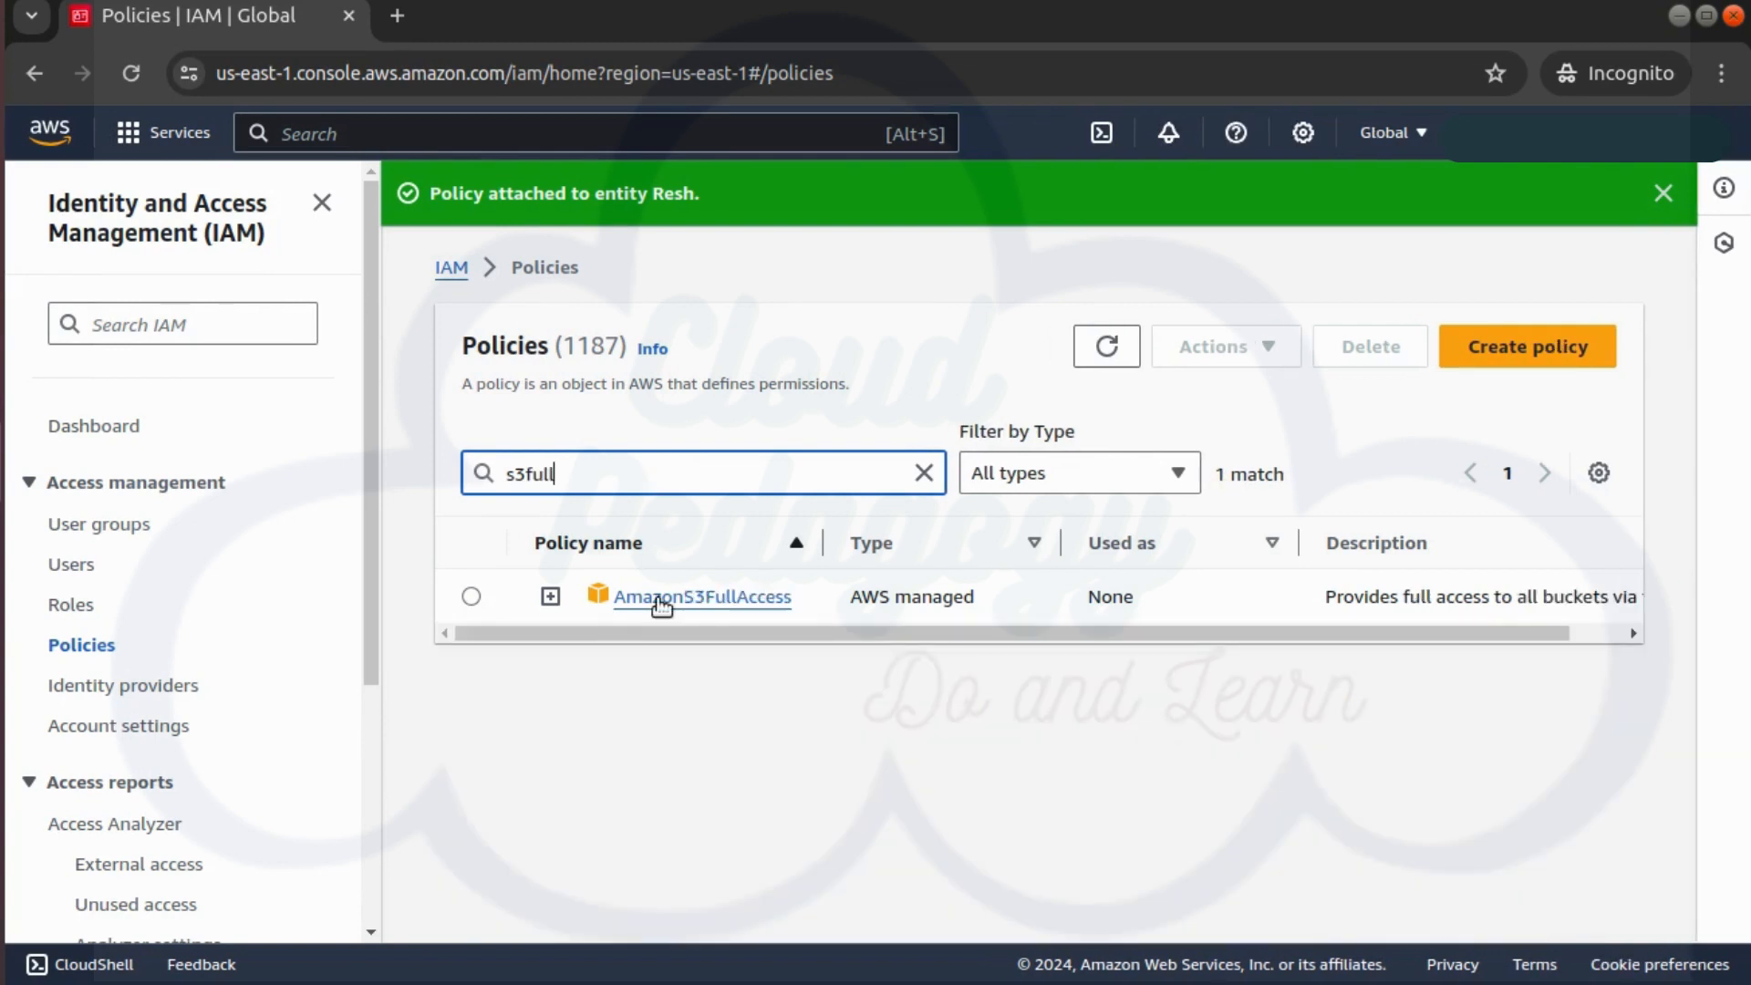
{"action": "left_click", "coordinate": [470, 533]}
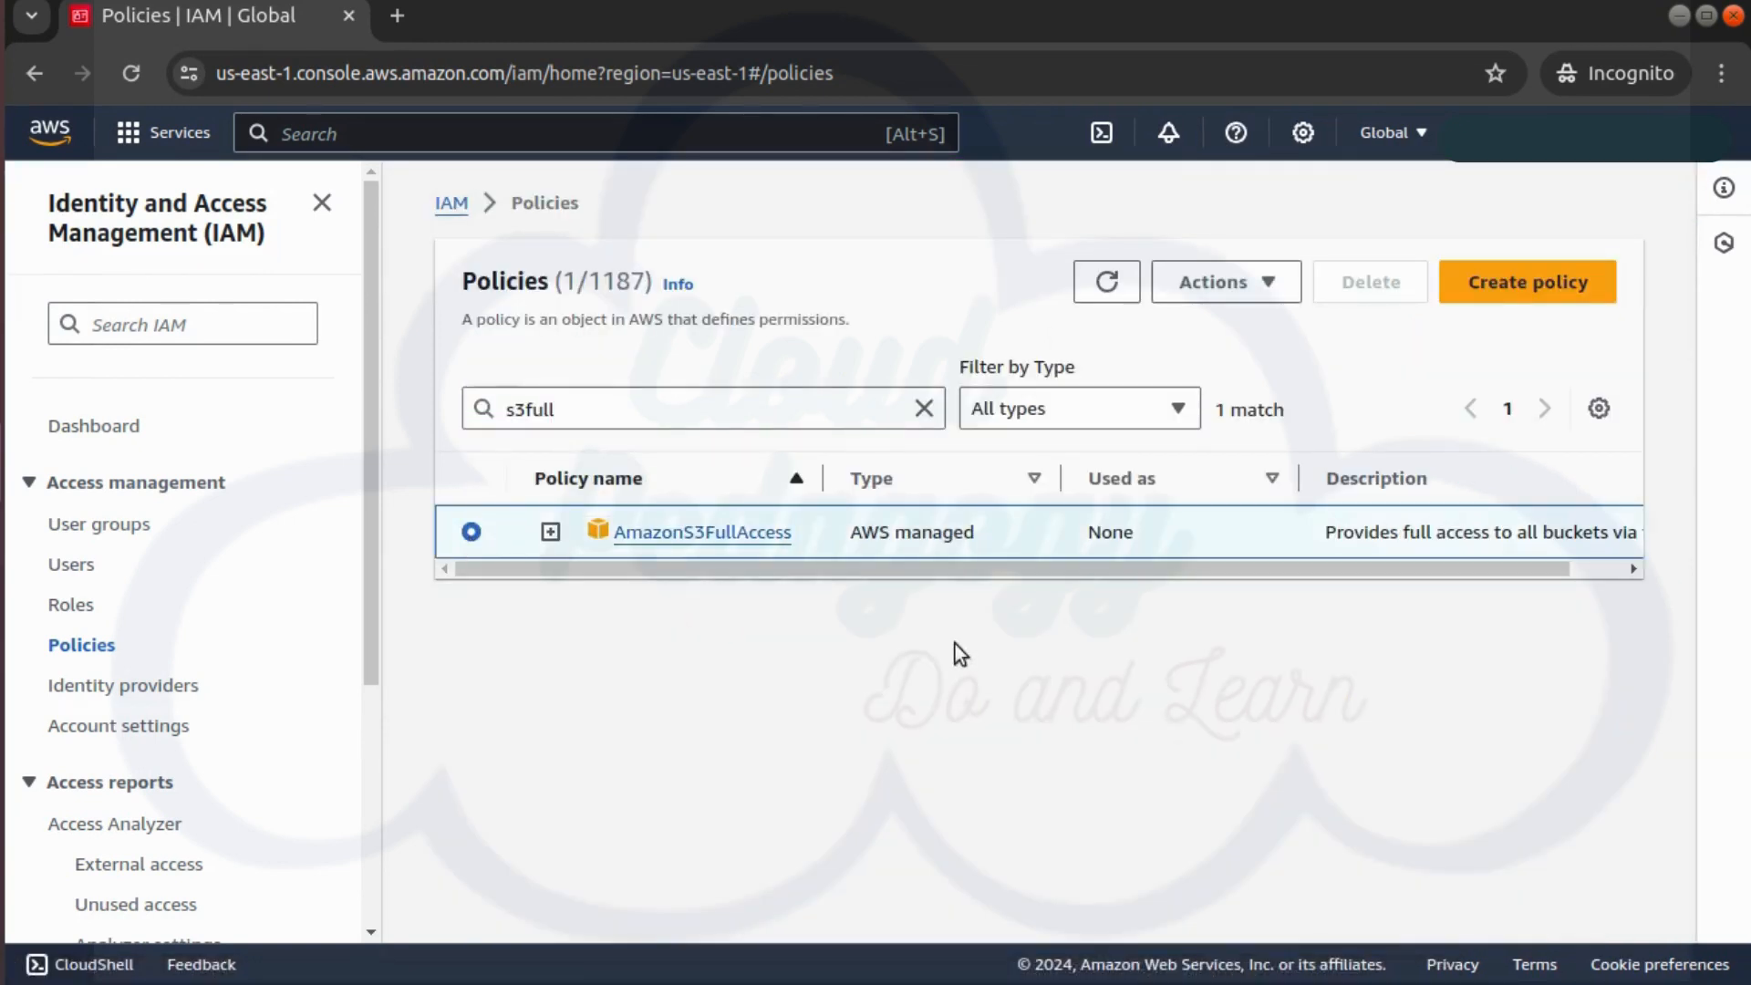
{"action": "left_click", "coordinate": [1265, 285]}
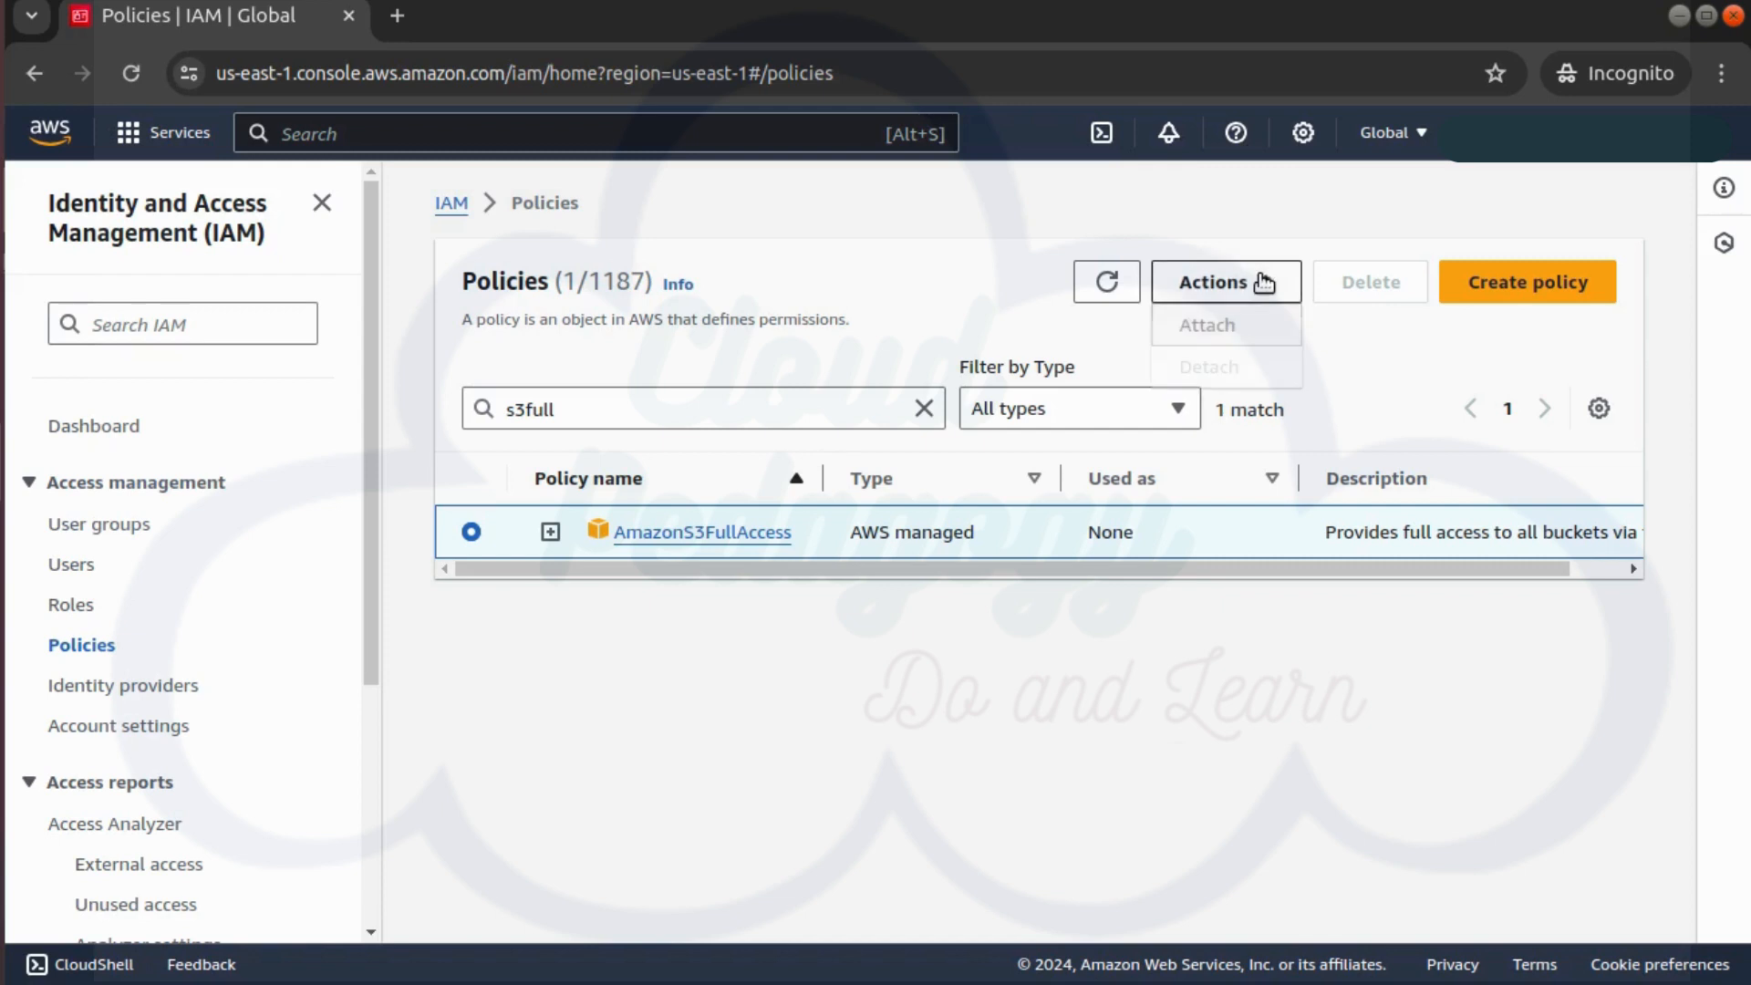
{"action": "left_click", "coordinate": [1204, 330]}
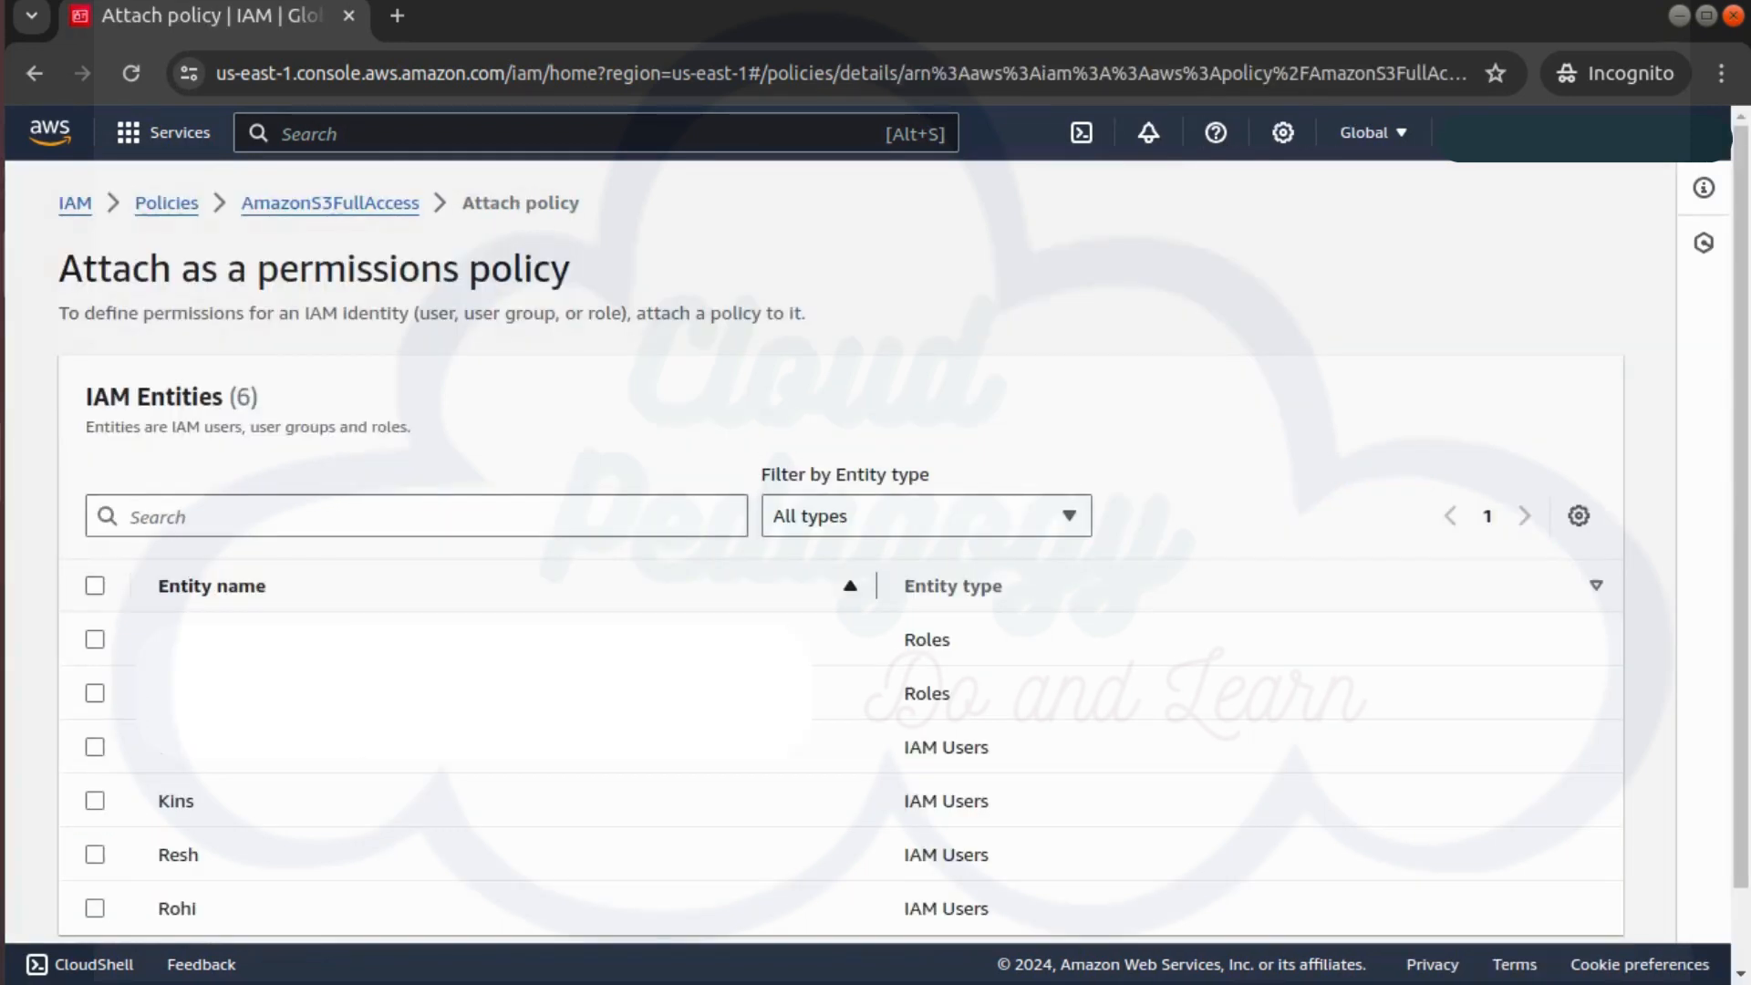
{"action": "left_click", "coordinate": [95, 800]}
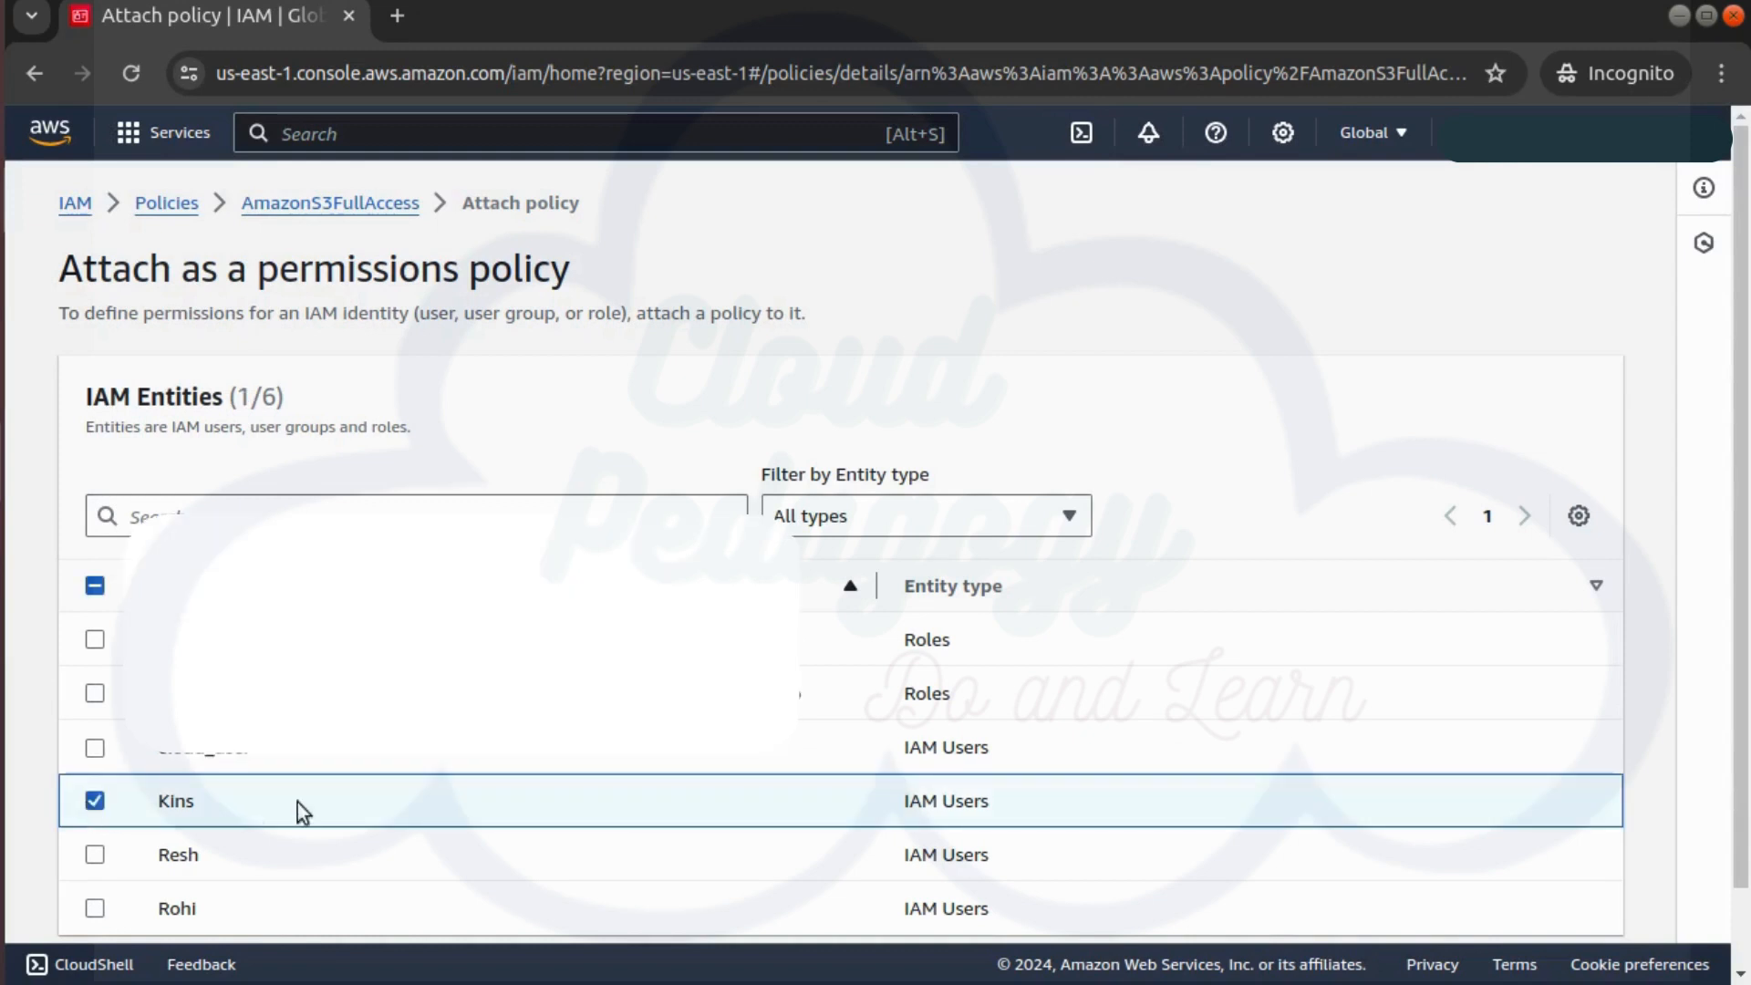
{"action": "scroll", "coordinate": [253, 818], "scroll_direction": "down", "scroll_amount": 2}
{"action": "left_click", "coordinate": [1543, 903]}
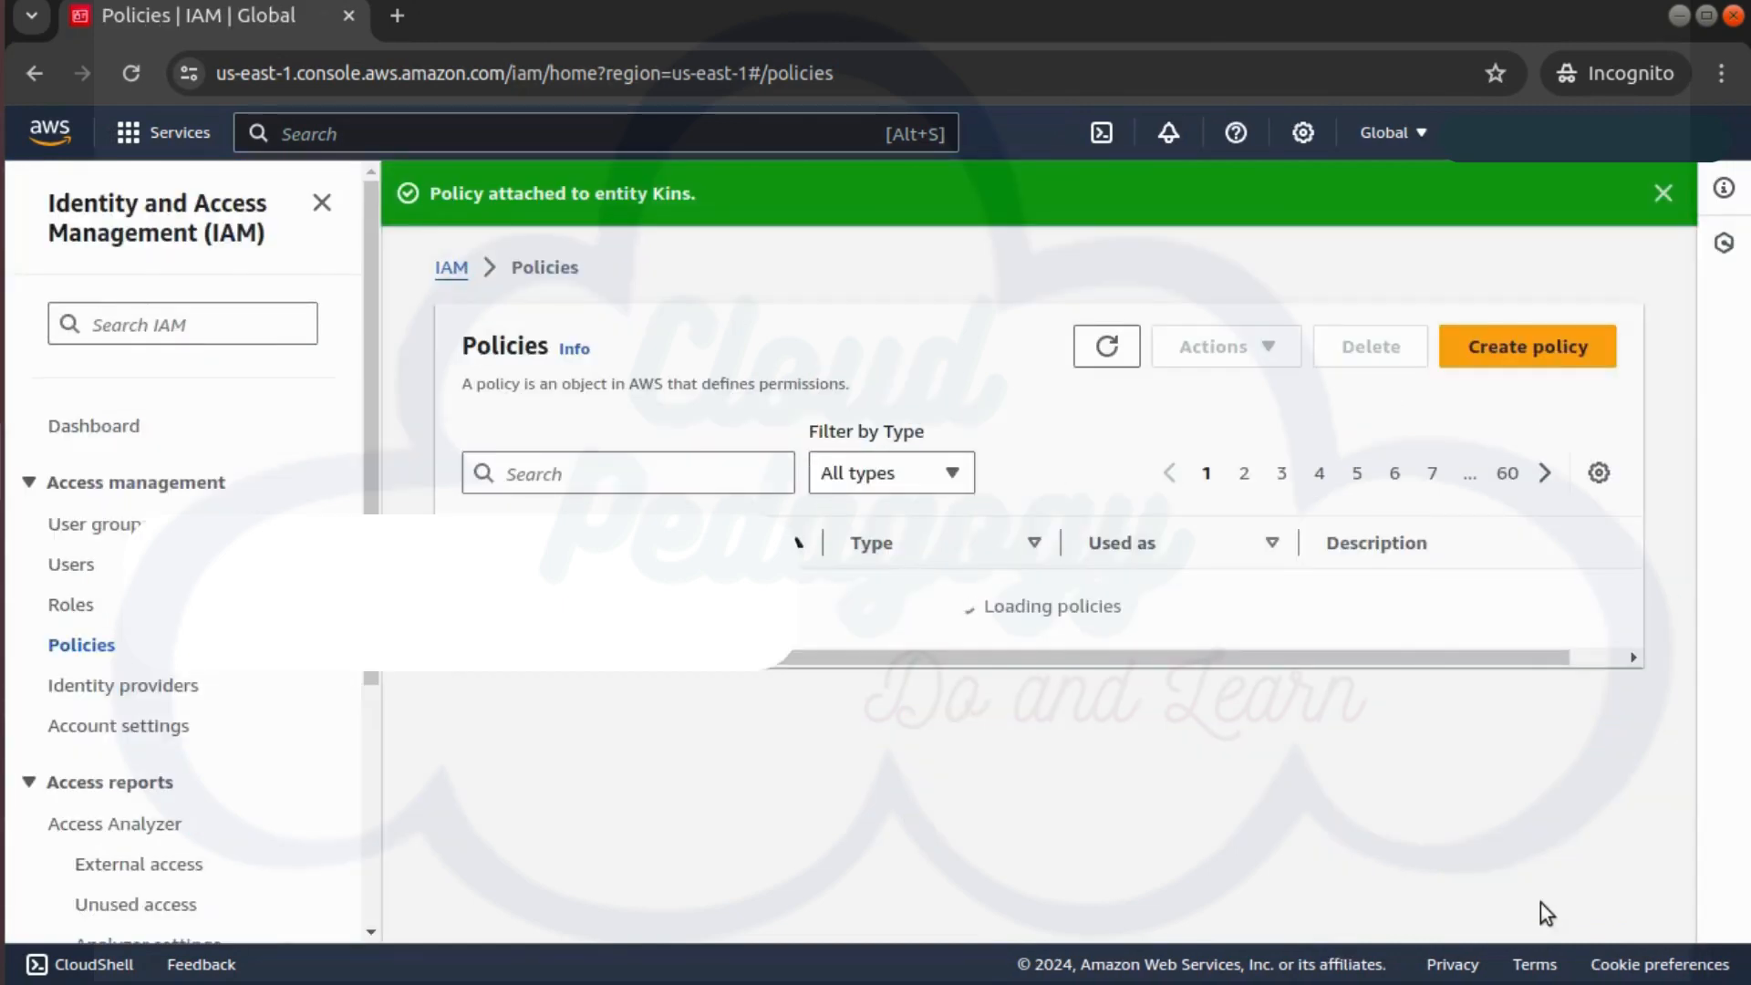
Reopen AmazonS3FullAccess and confirm Kins is listed under its attached entities
{"action": "left_click", "coordinate": [633, 479]}
{"action": "type", "text": "s3full"}
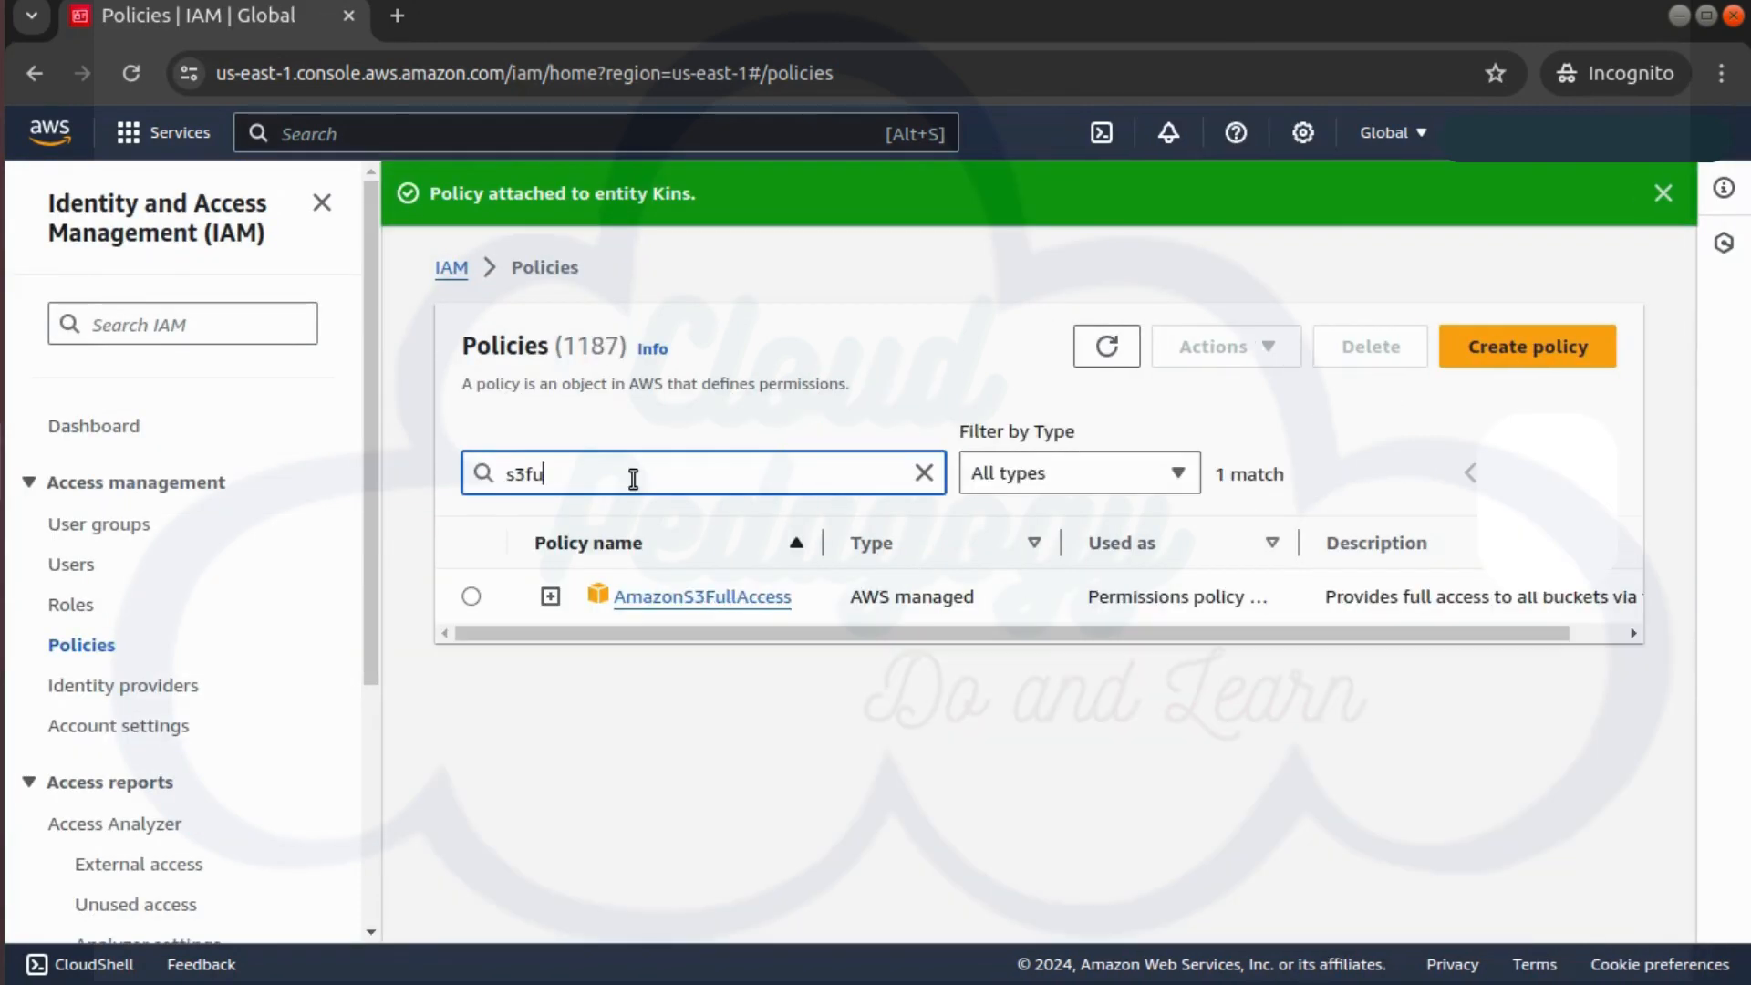
{"action": "left_click", "coordinate": [684, 600]}
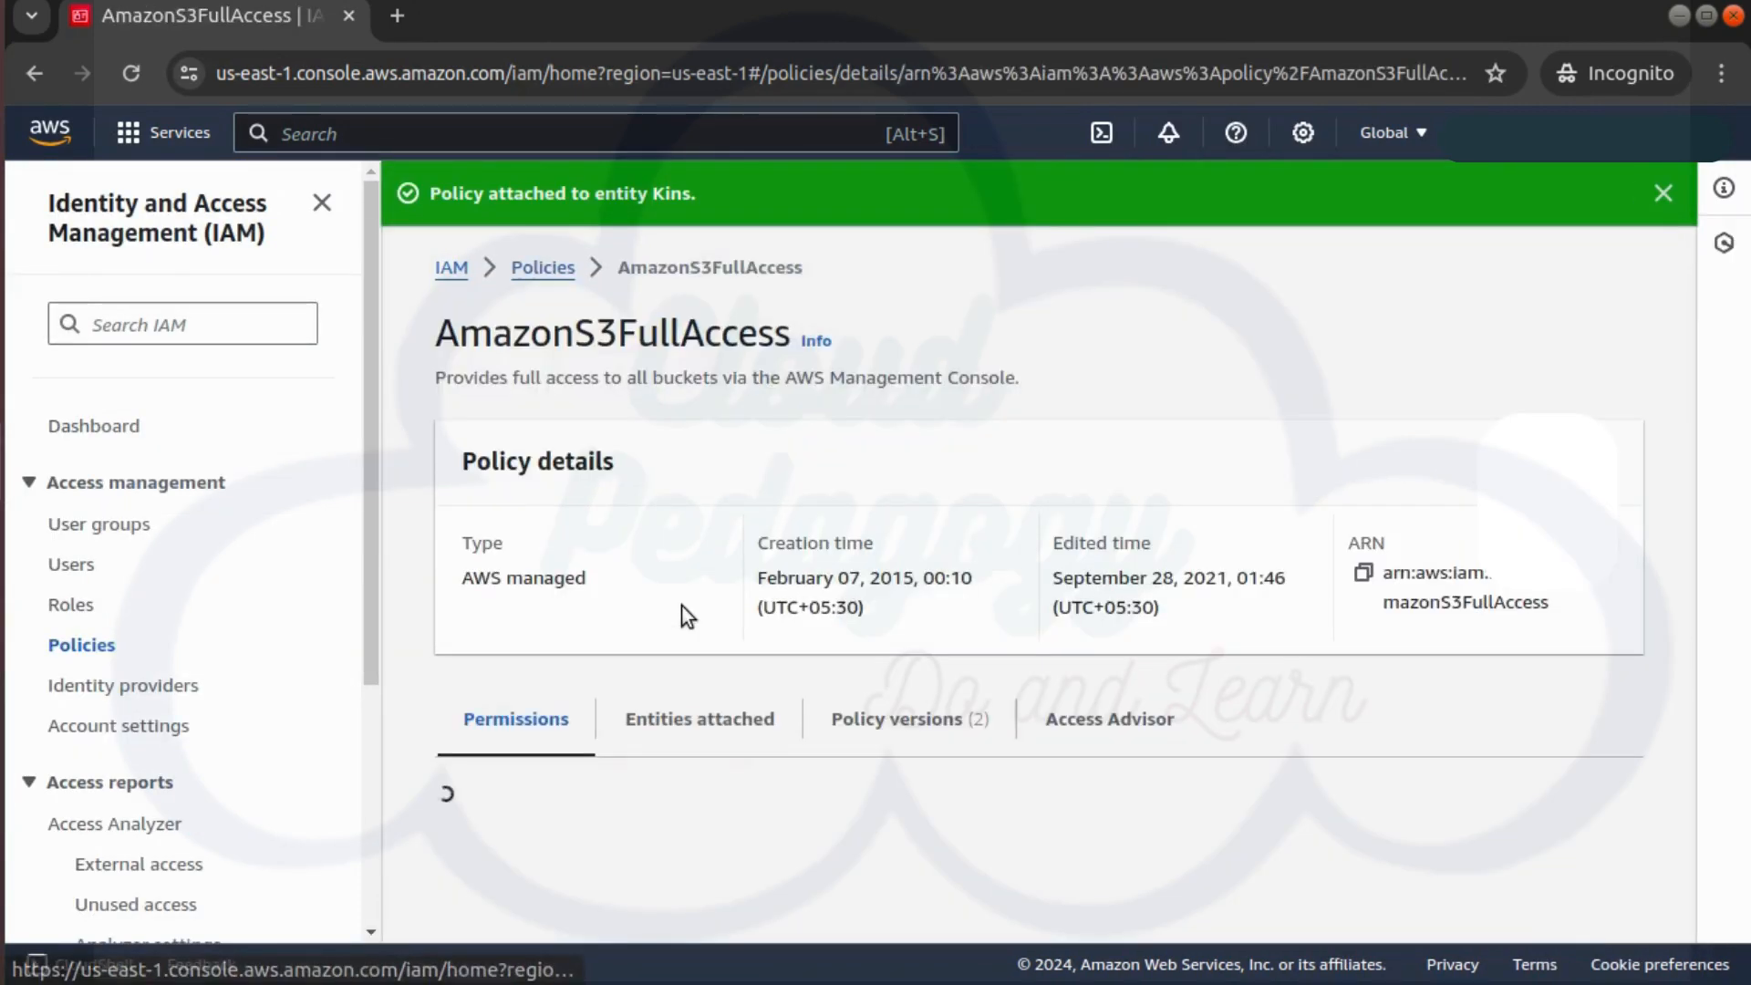
{"action": "scroll", "coordinate": [754, 730], "scroll_direction": "down", "scroll_amount": 3}
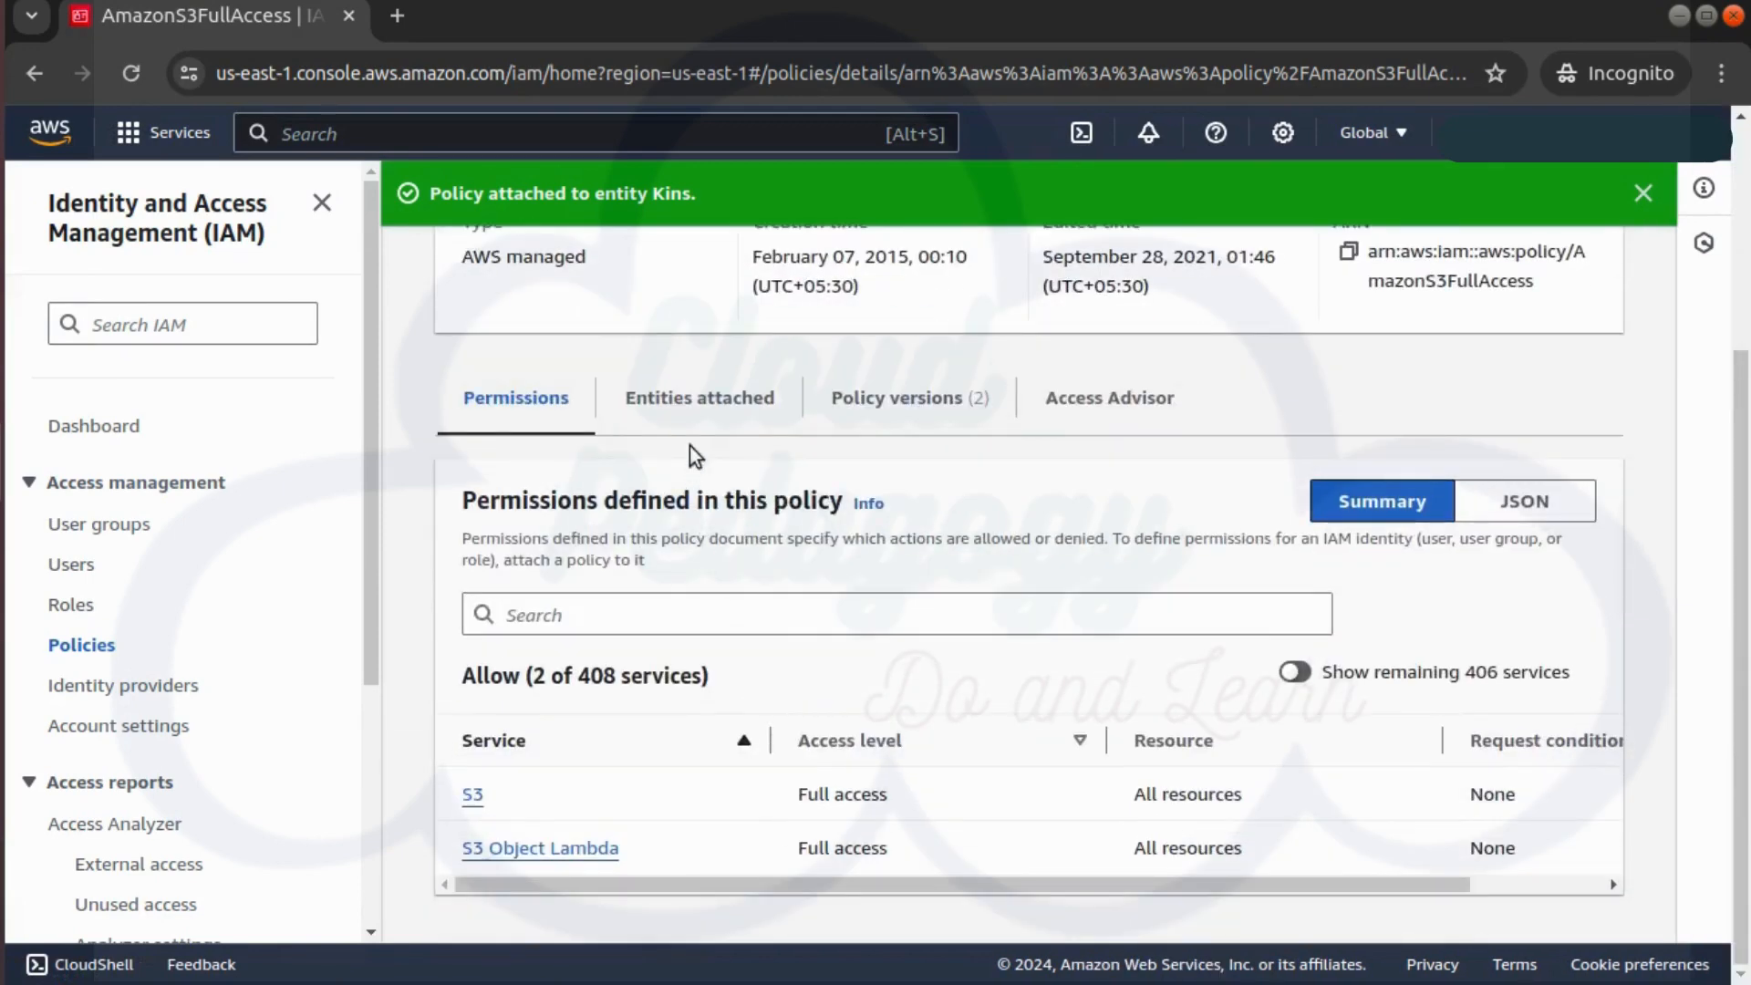
{"action": "left_click", "coordinate": [698, 406]}
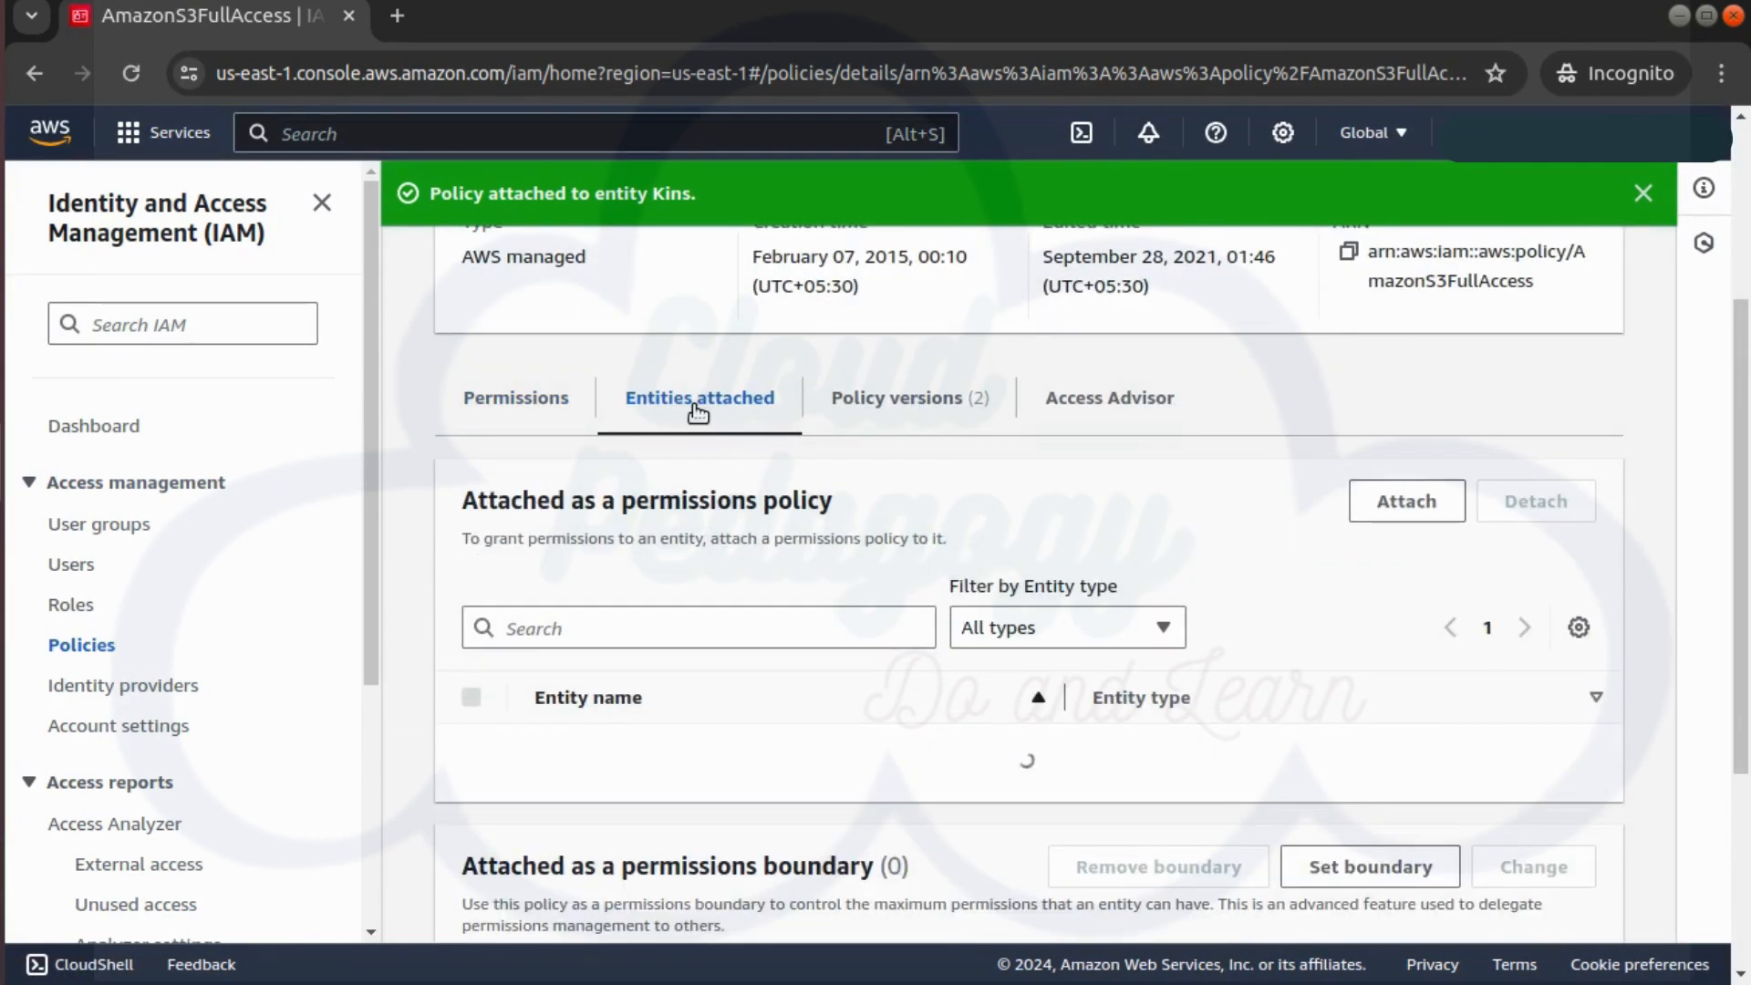
{"action": "scroll", "coordinate": [687, 617], "scroll_direction": "down", "scroll_amount": 2}
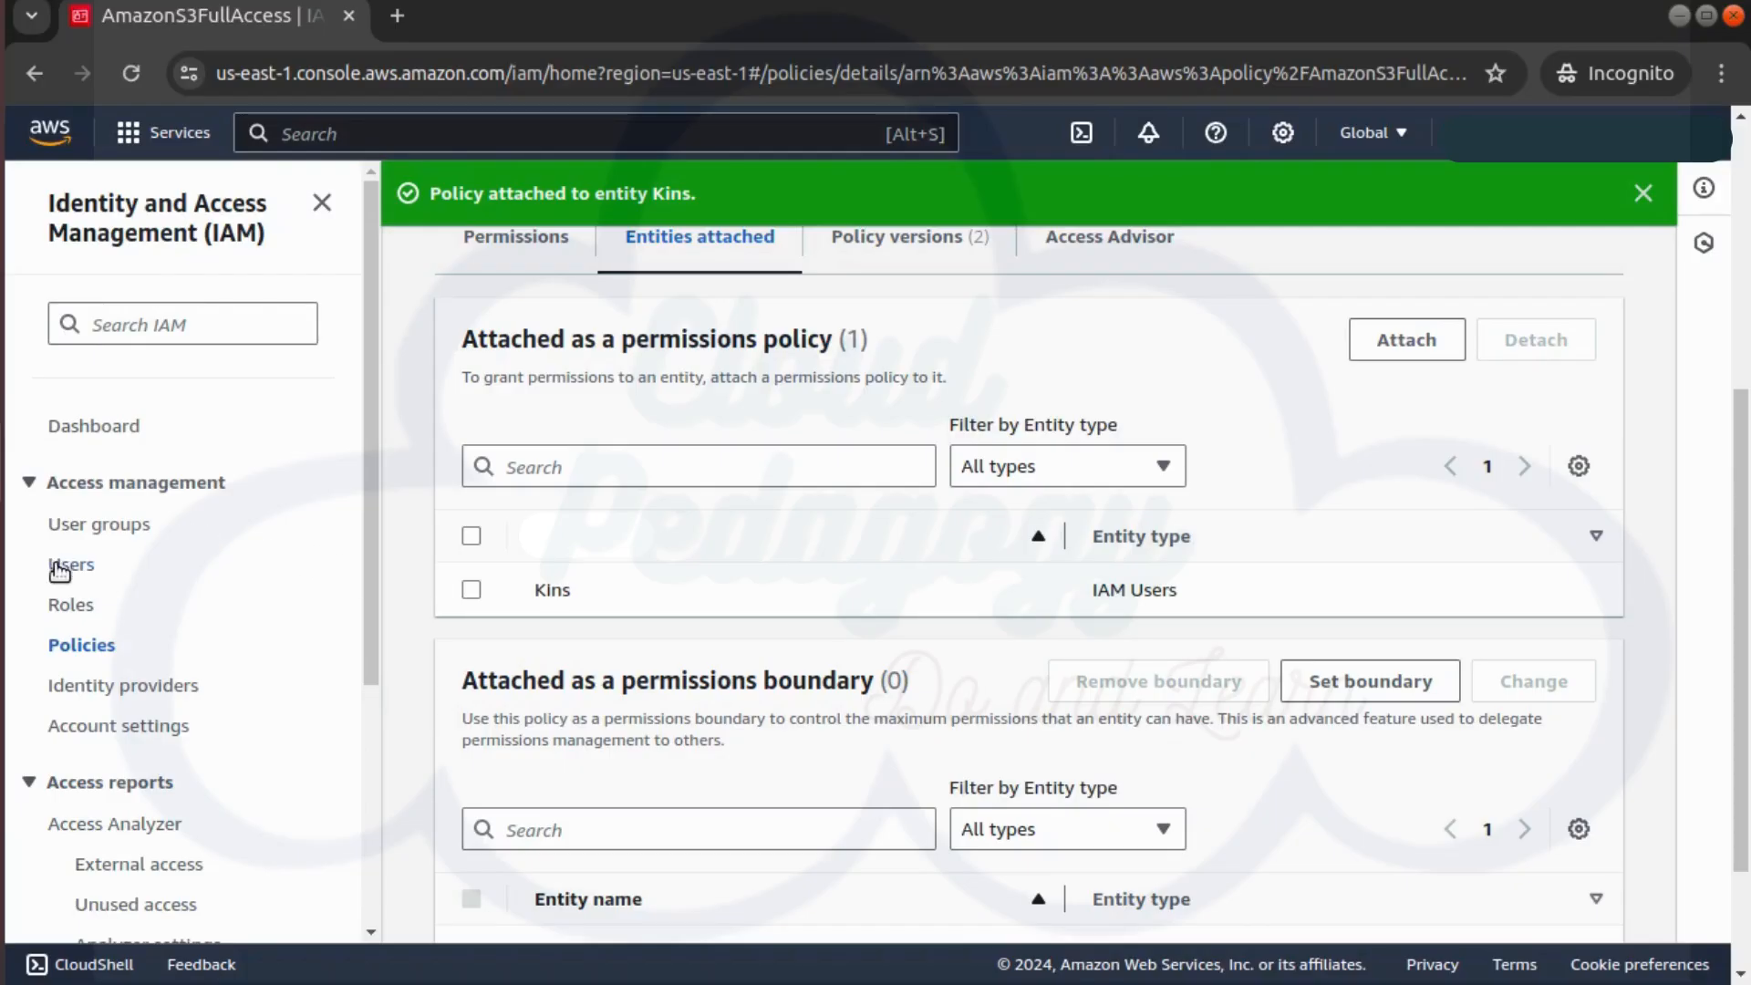
Go to the IAM Users list to reach Rohi's permissions
{"action": "left_click", "coordinate": [60, 570]}
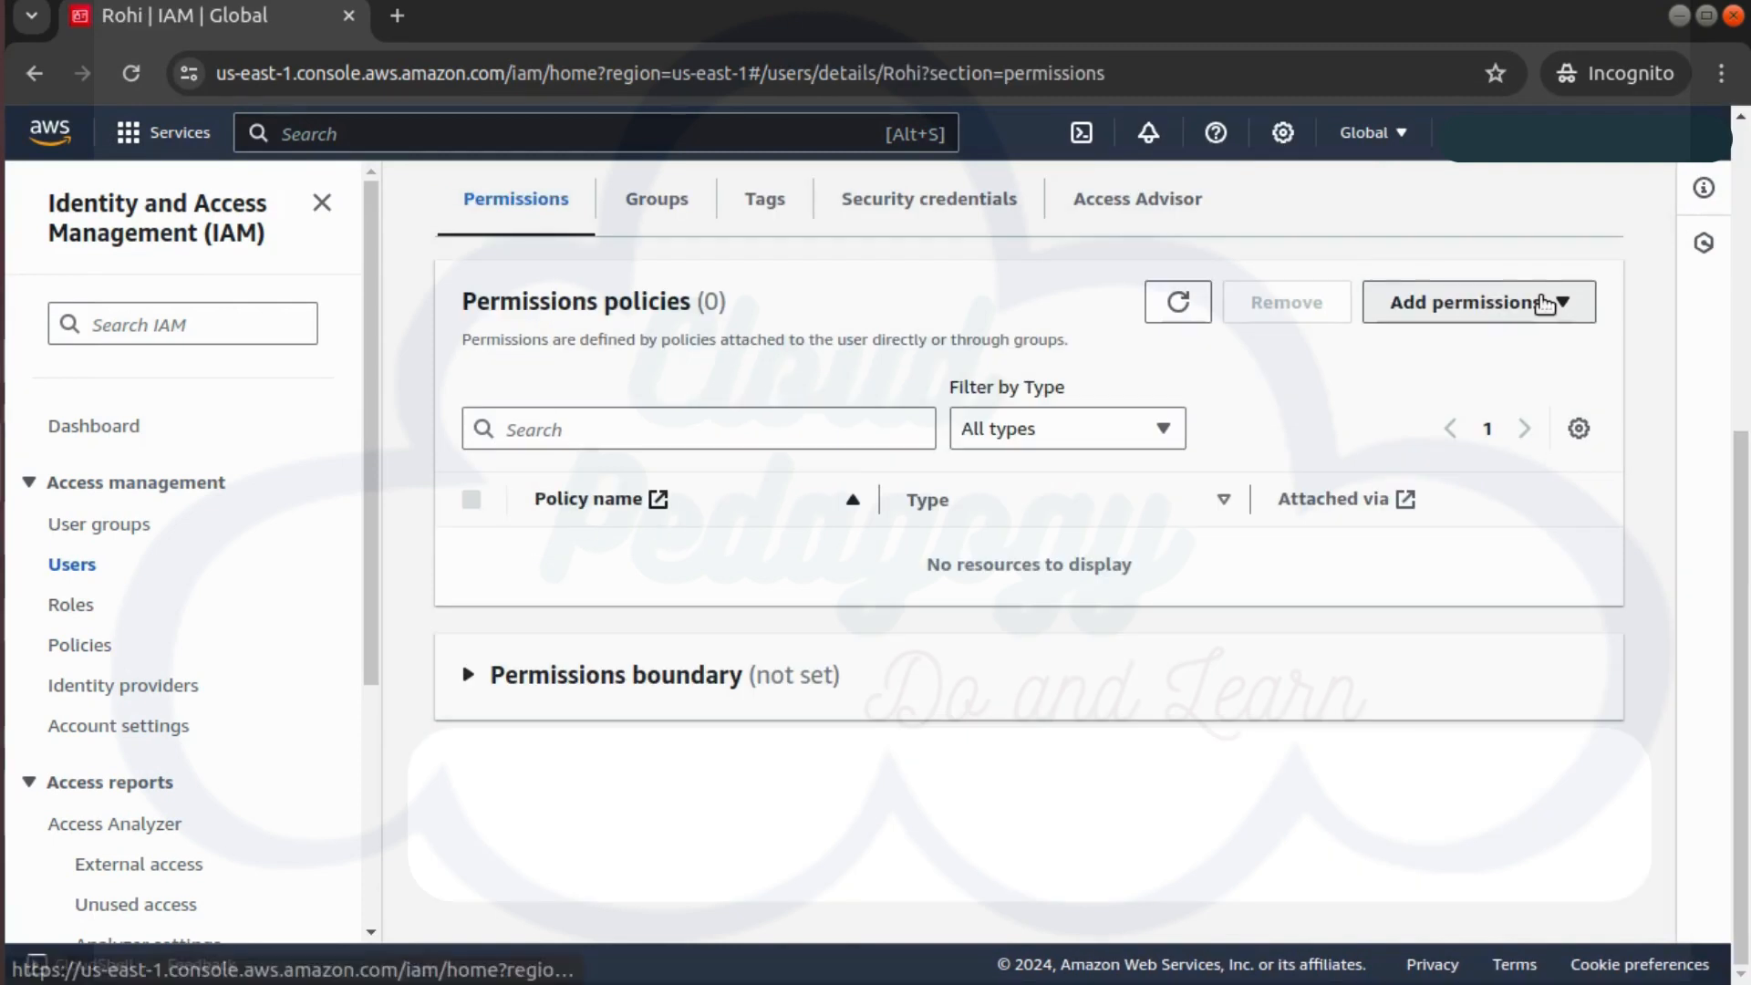
Start an inline policy for Rohi allowing all 16 Lambda Read actions
{"action": "left_click", "coordinate": [1546, 302]}
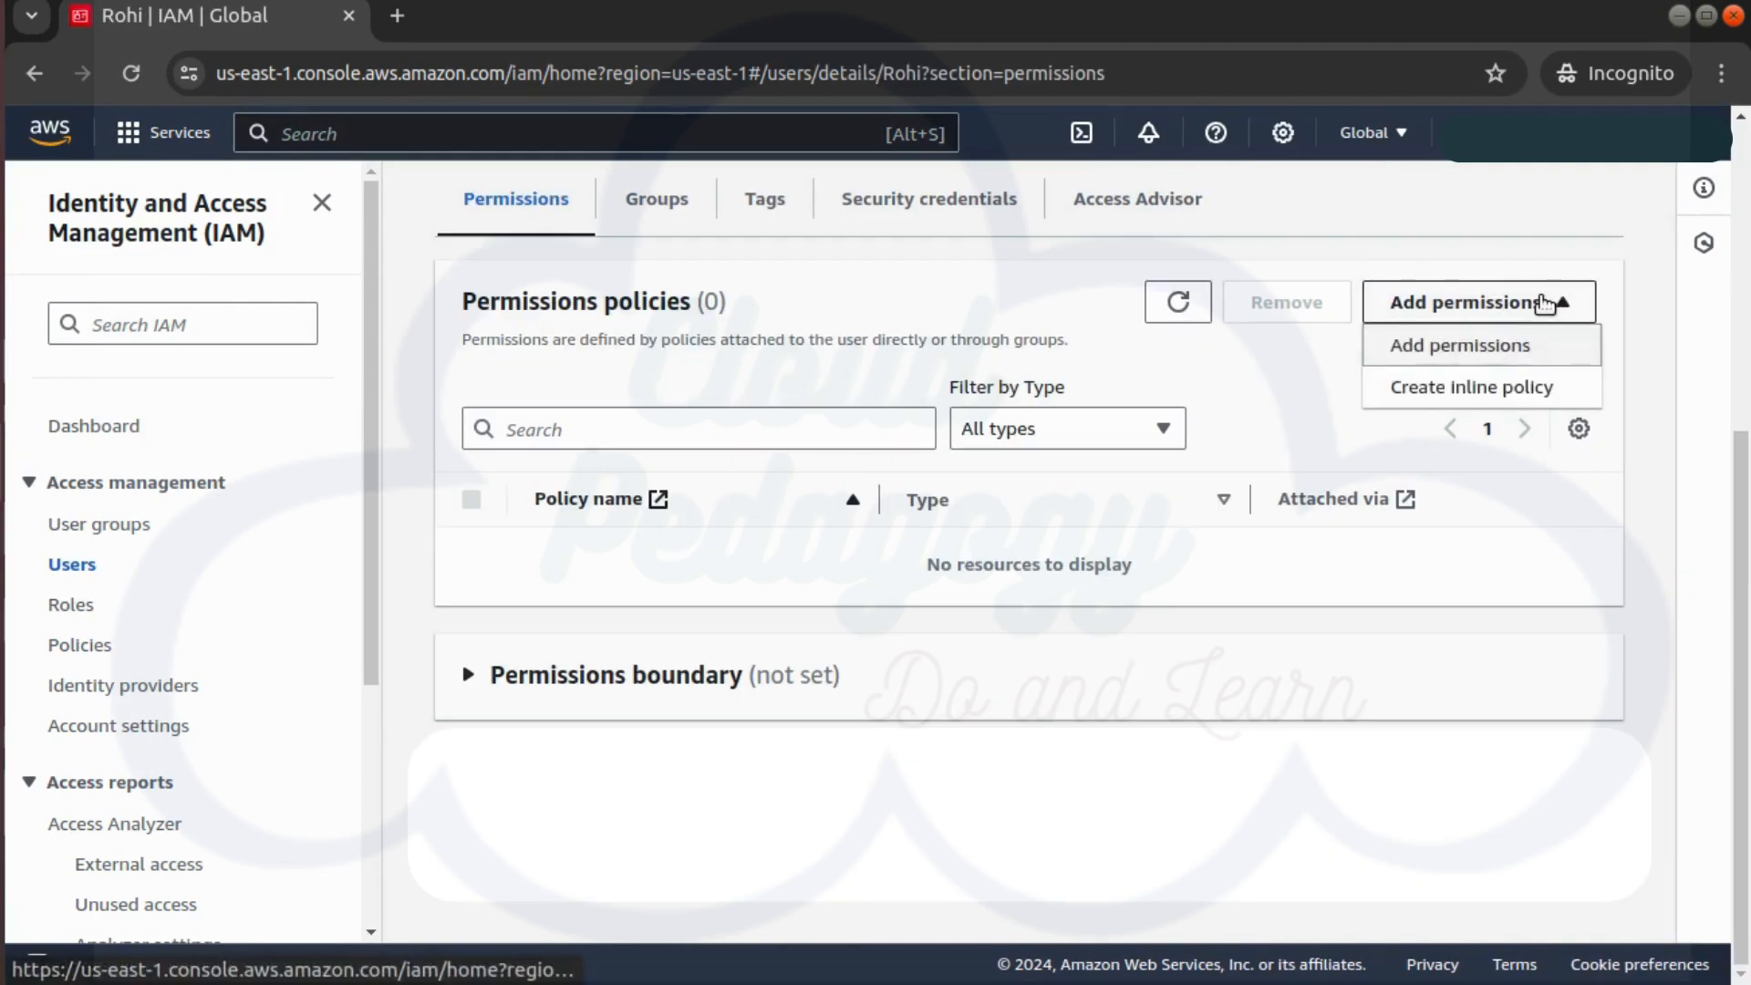
{"action": "left_click", "coordinate": [1484, 394]}
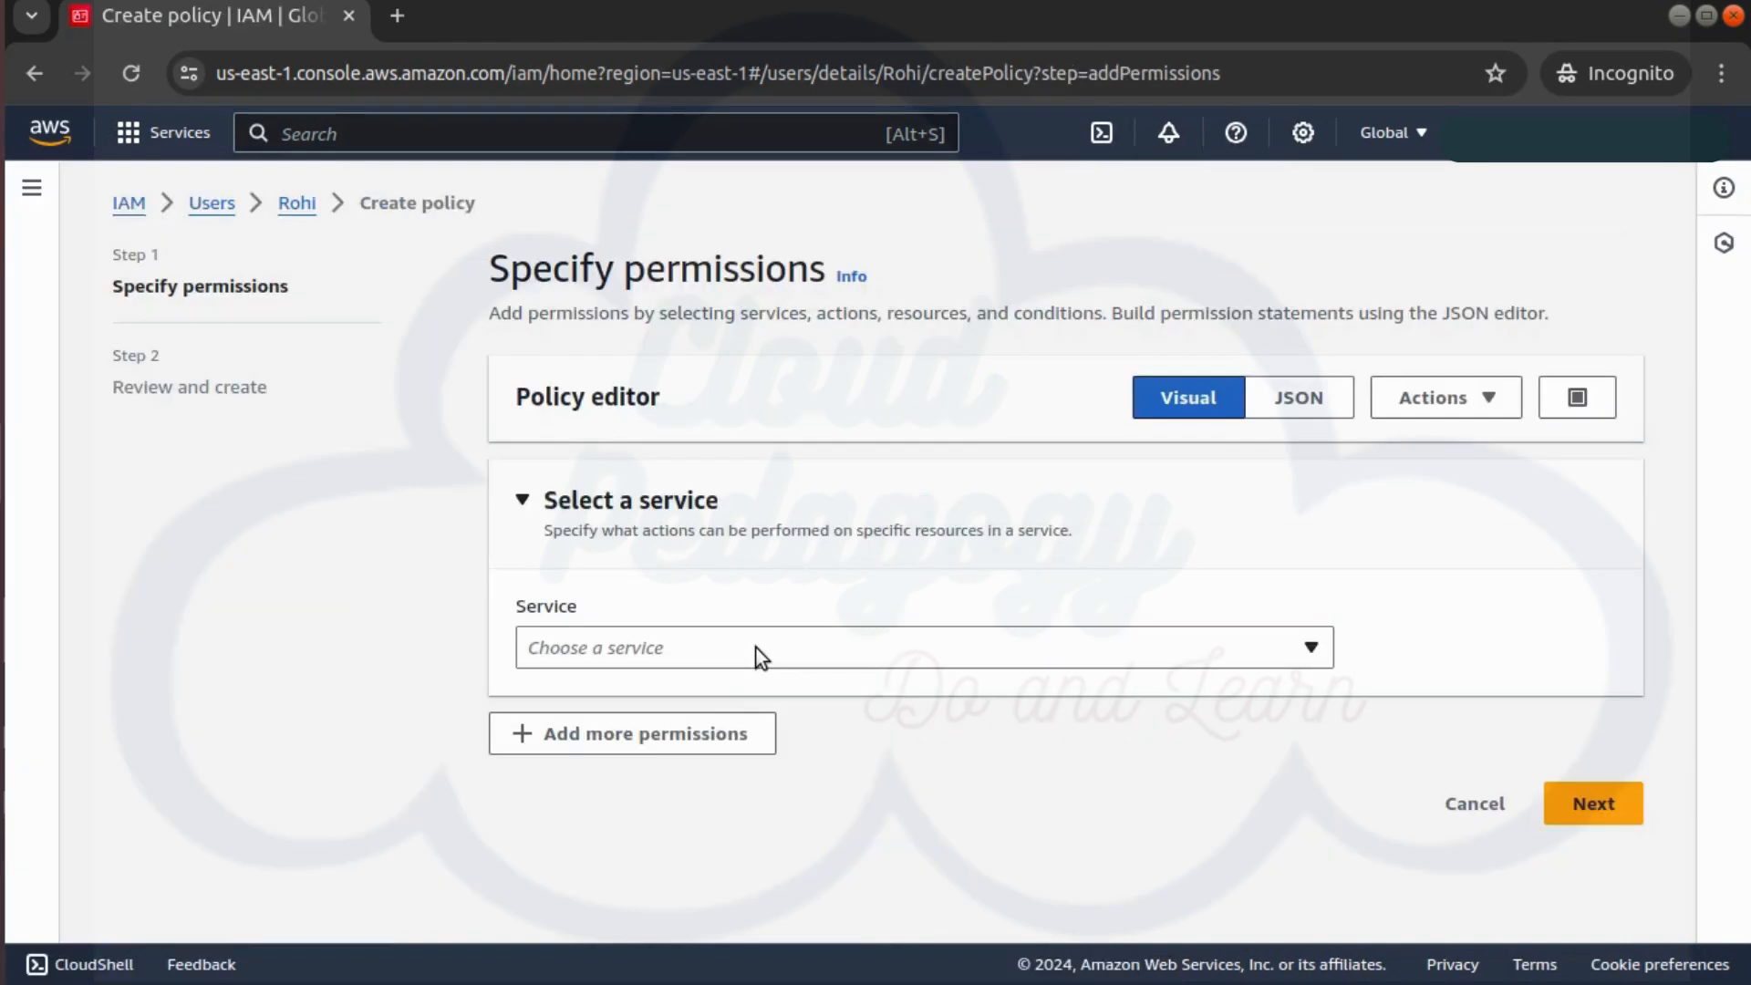
{"action": "left_click", "coordinate": [762, 649]}
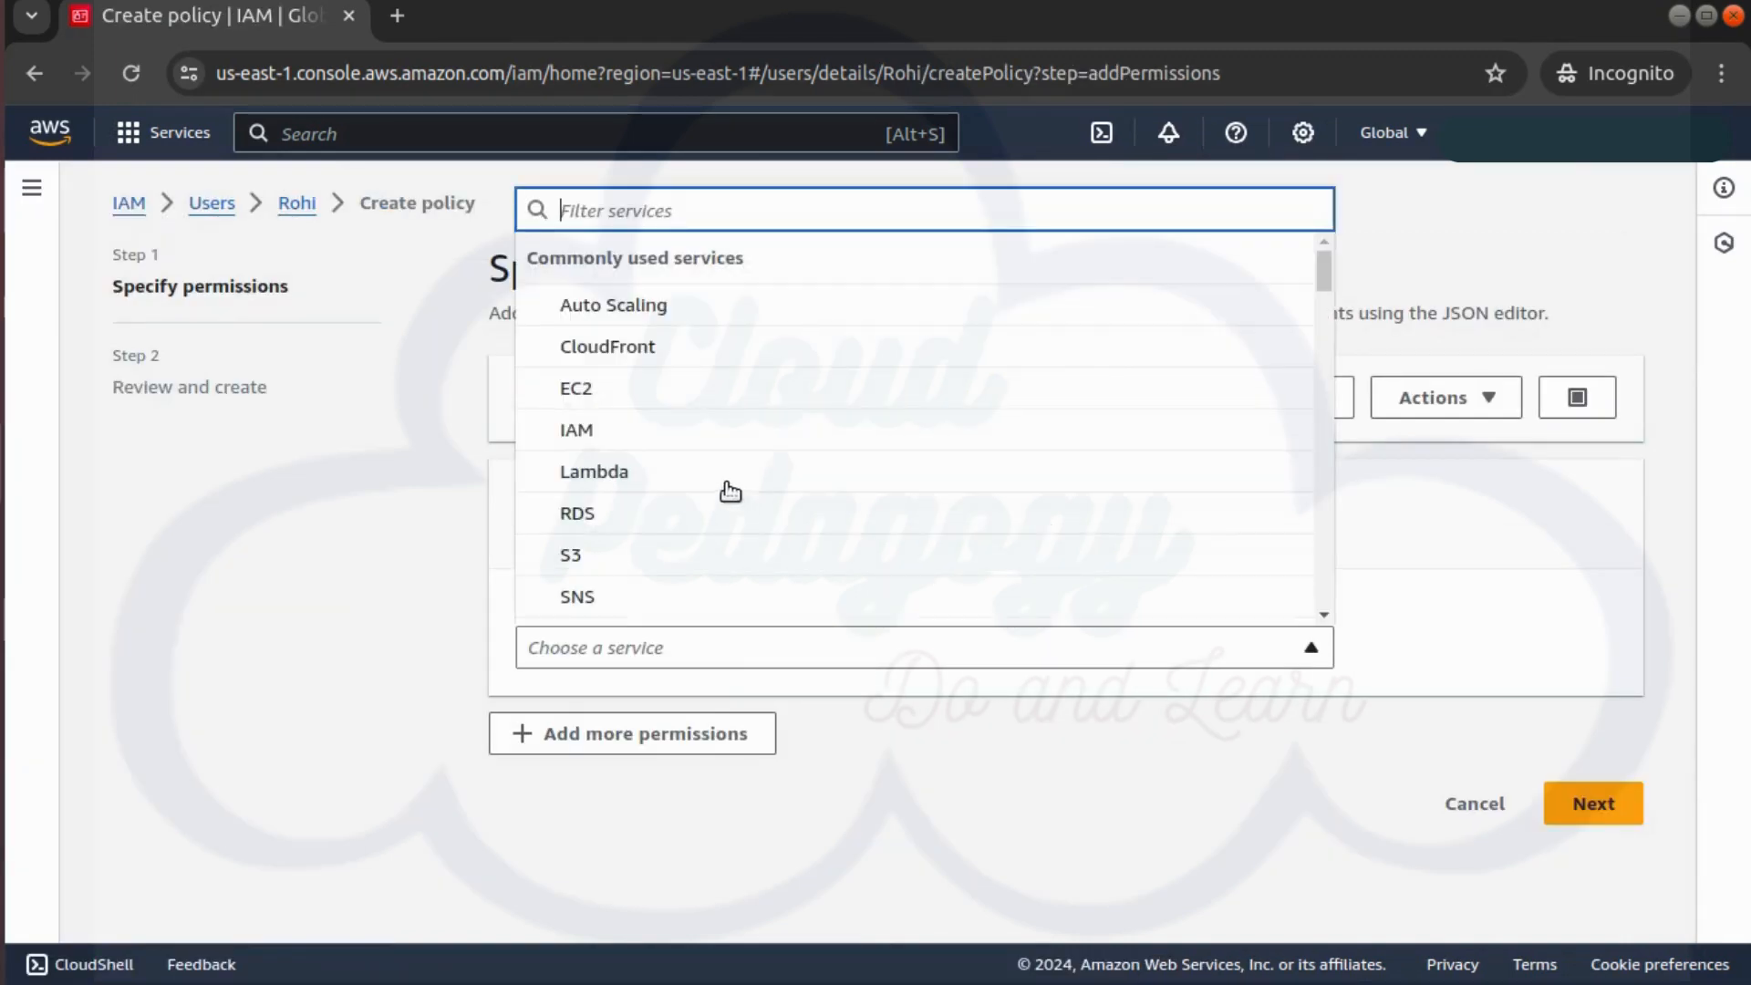
{"action": "left_click", "coordinate": [677, 476]}
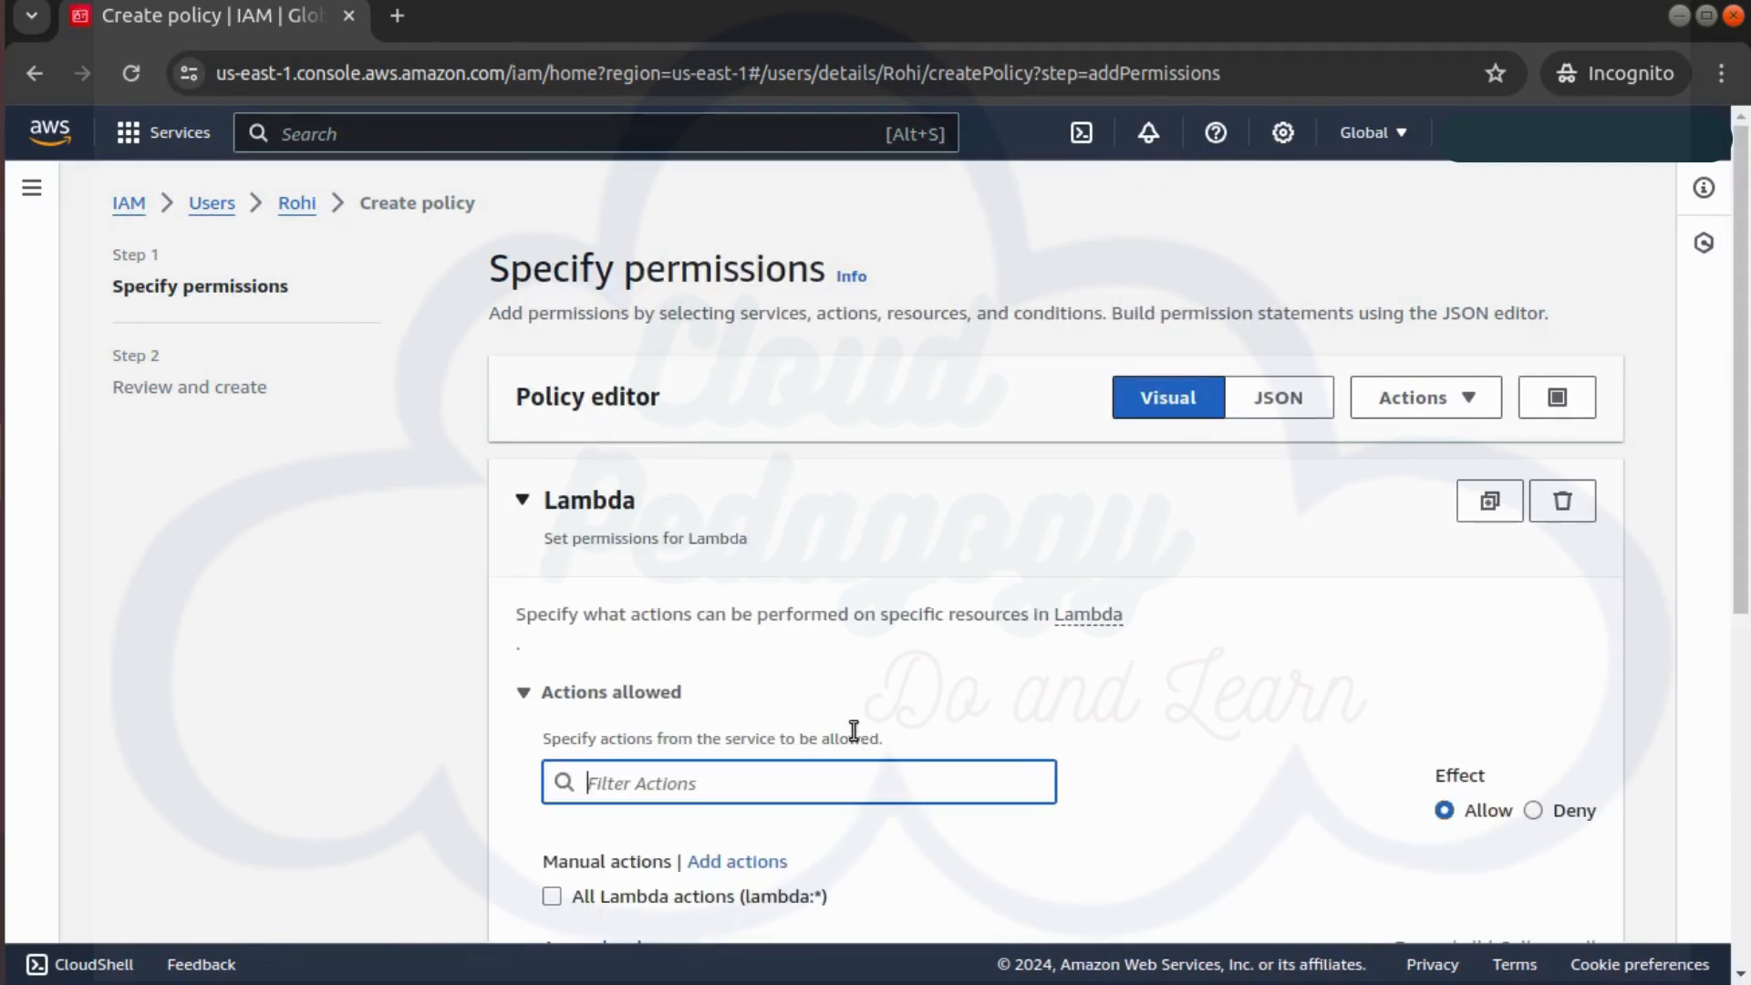
{"action": "left_click", "coordinate": [829, 770]}
{"action": "scroll", "coordinate": [829, 770], "scroll_direction": "down", "scroll_amount": 3}
{"action": "left_click", "coordinate": [610, 709]}
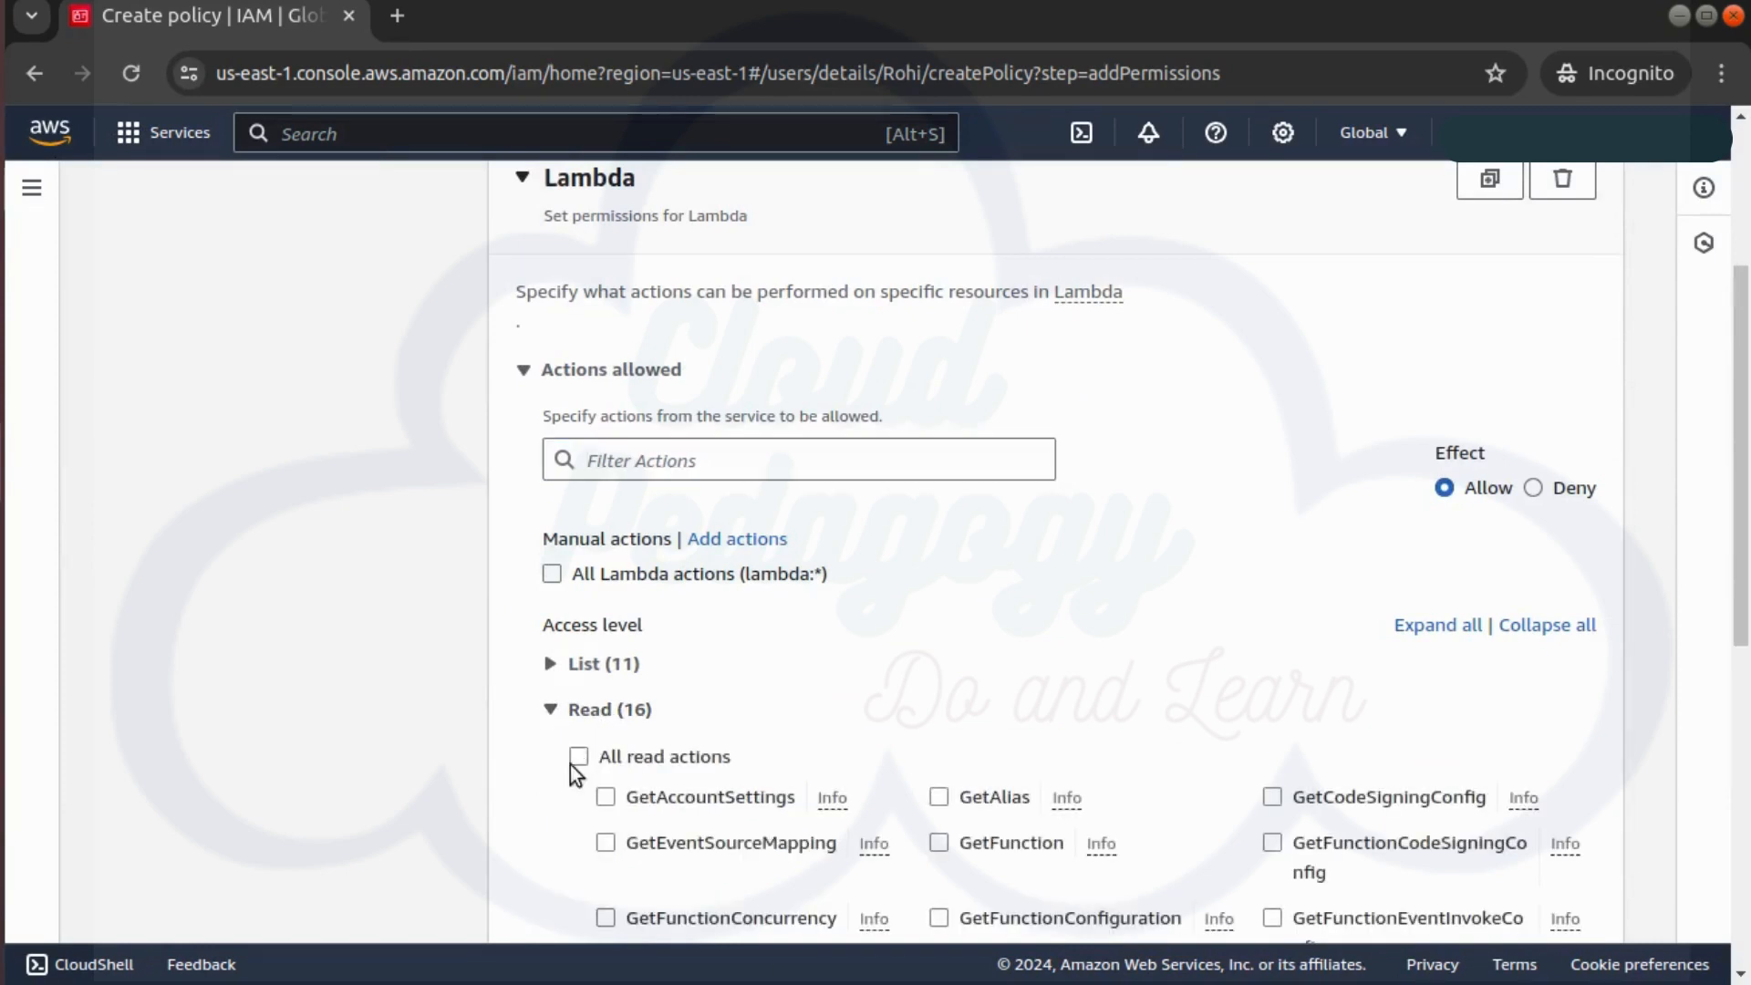
{"action": "left_click", "coordinate": [572, 762]}
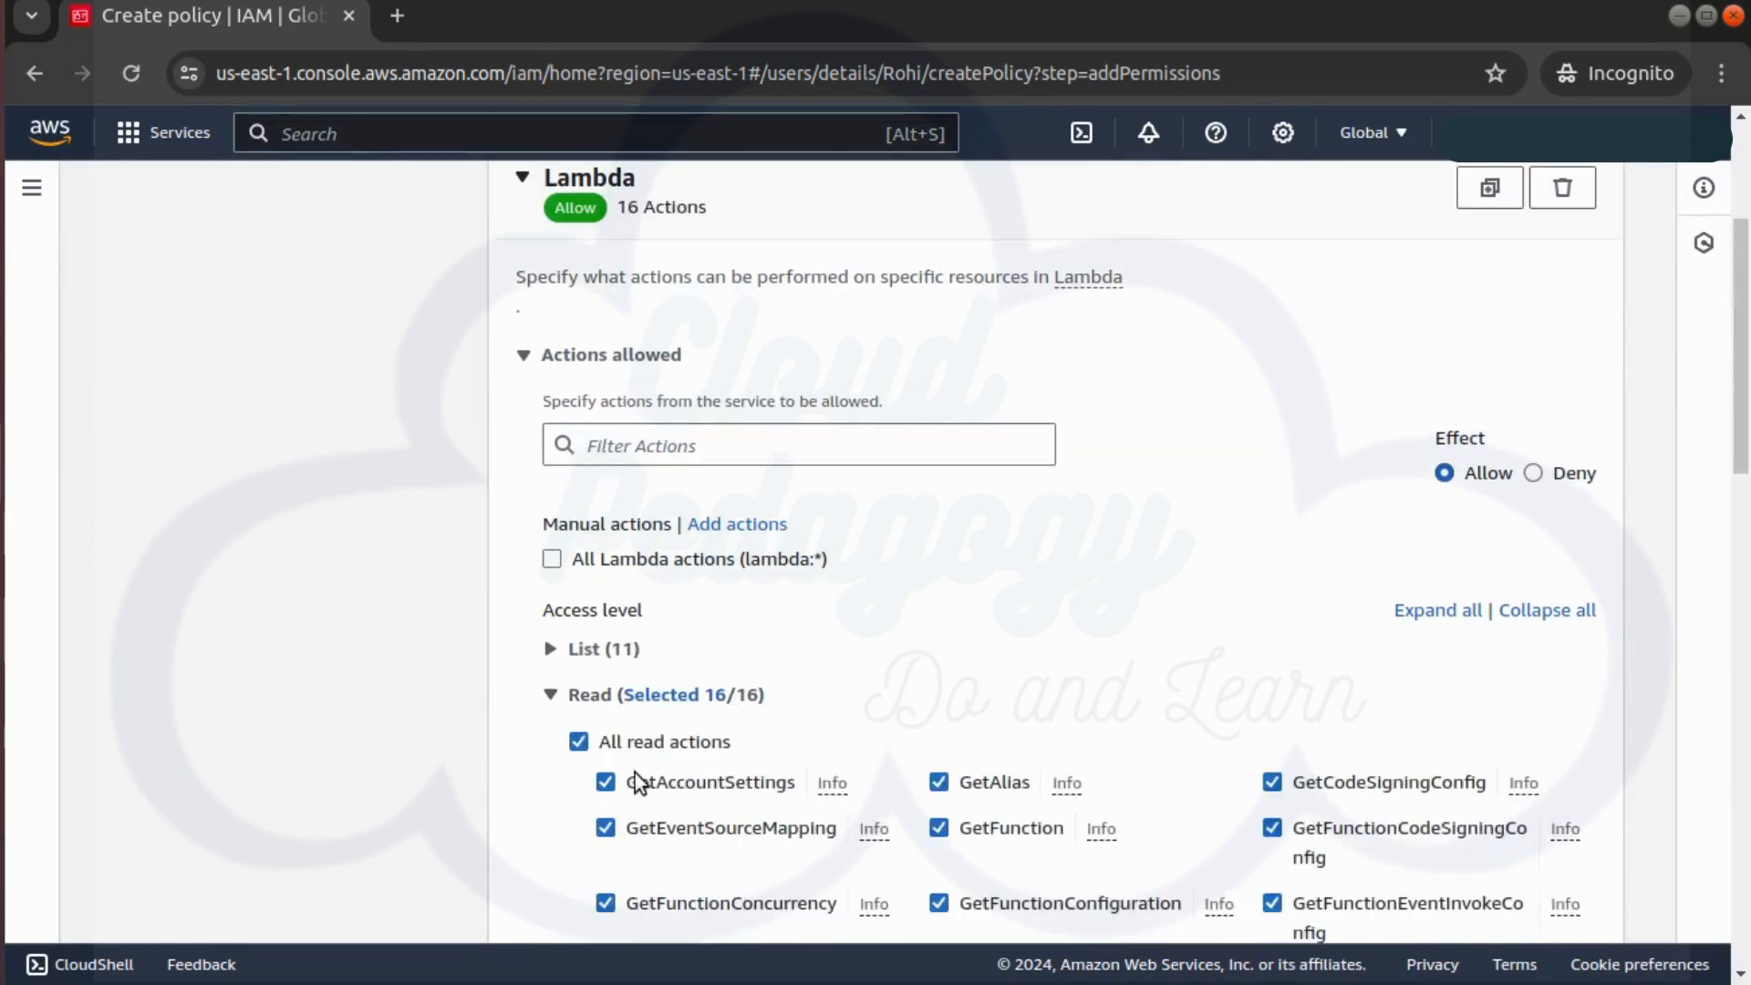
Apply it to all resources, name it cp-MyInlinePolicy, and create it
{"action": "scroll", "coordinate": [635, 774], "scroll_direction": "down", "scroll_amount": 15}
{"action": "left_click", "coordinate": [554, 290]}
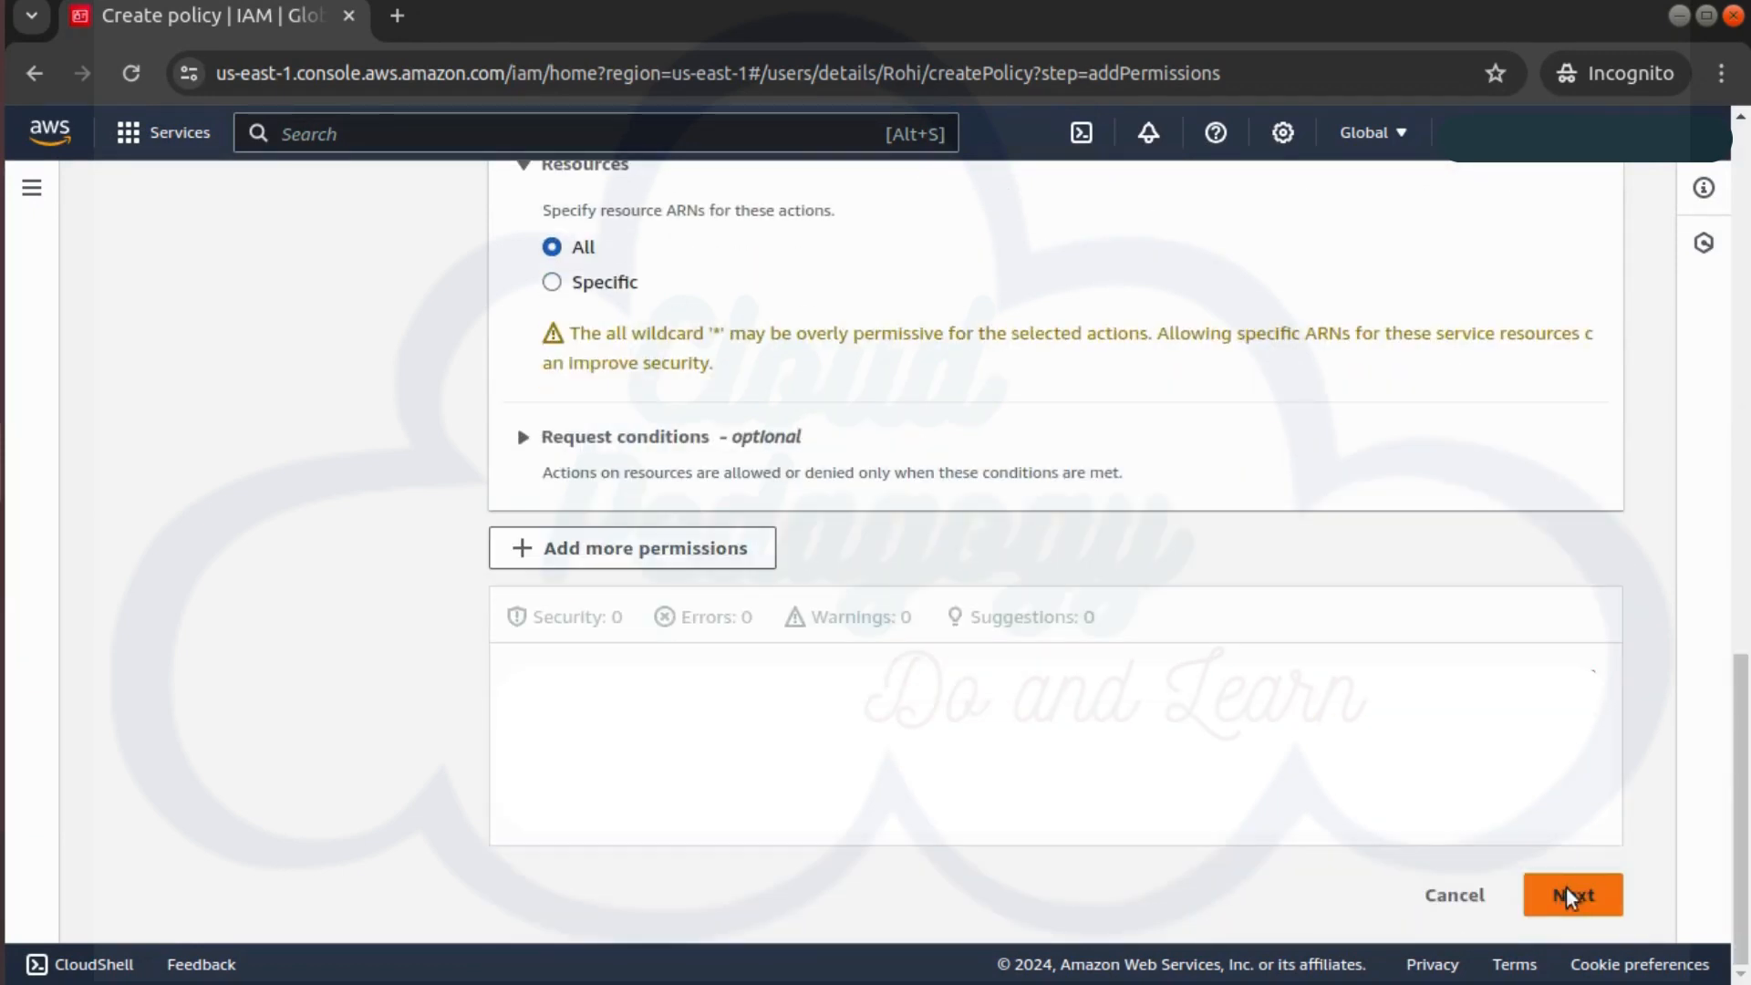
{"action": "left_click", "coordinate": [1566, 893]}
{"action": "left_click", "coordinate": [656, 551]}
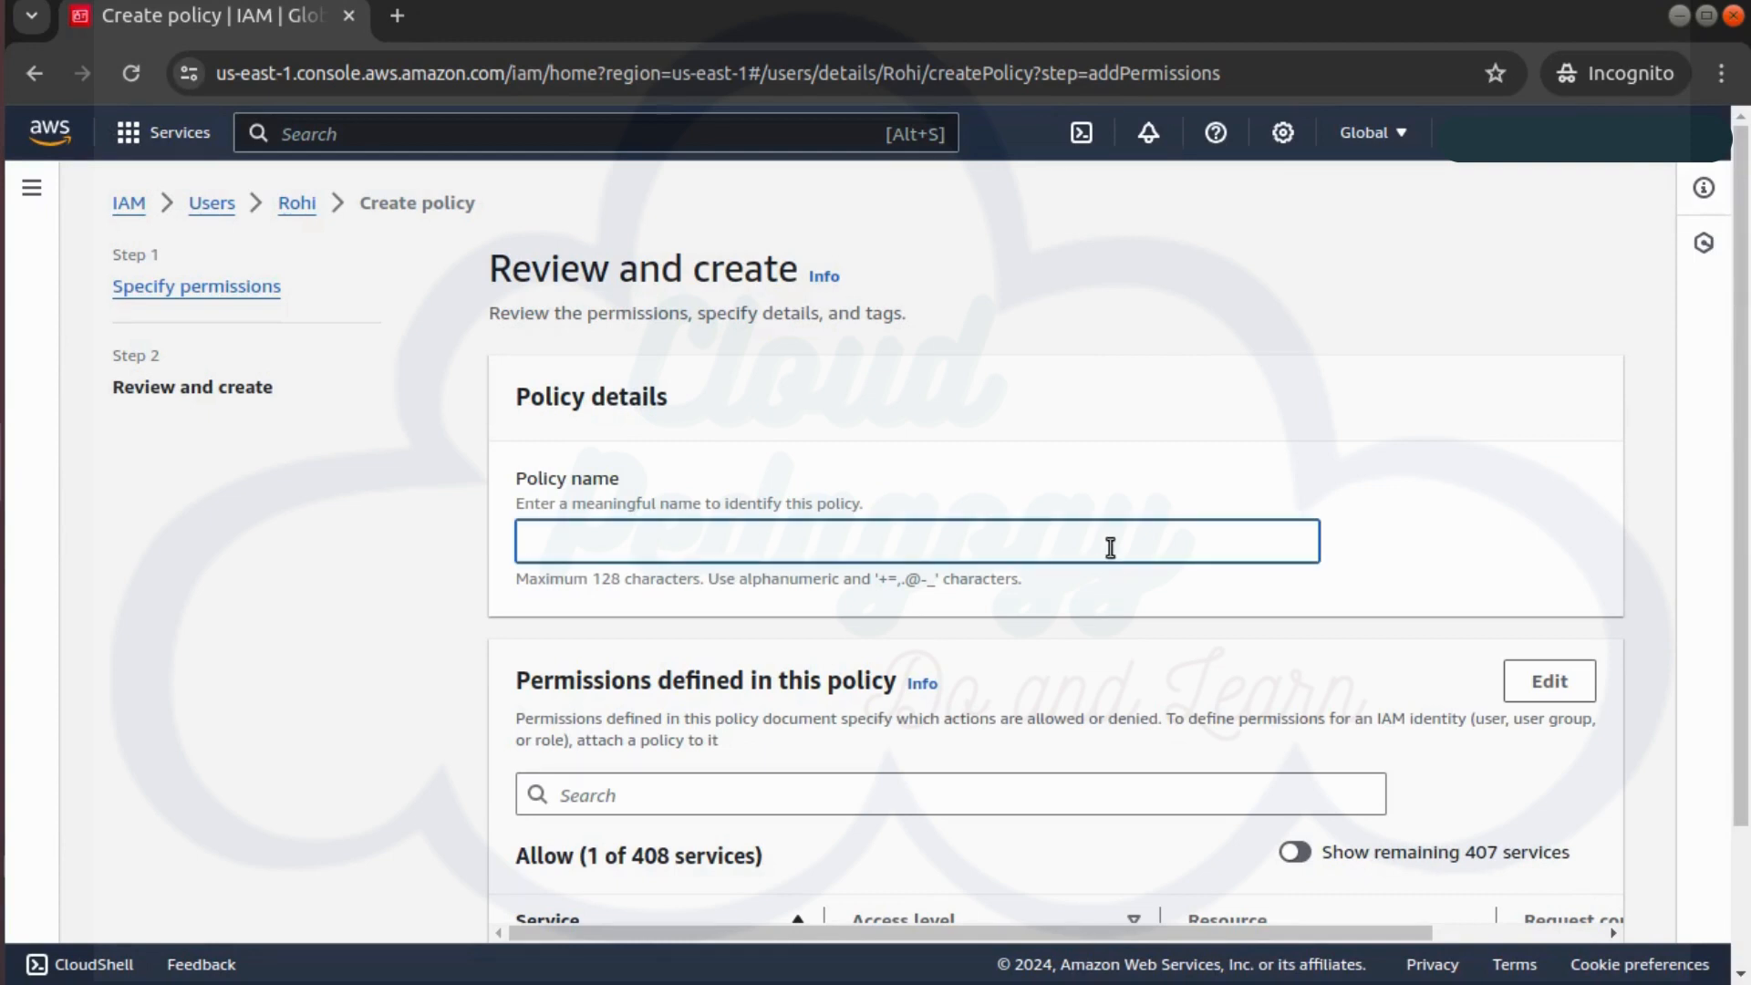
{"action": "type", "text": "cp-MyInlinePolicy"}
{"action": "scroll", "coordinate": [1110, 548], "scroll_direction": "down", "scroll_amount": 2}
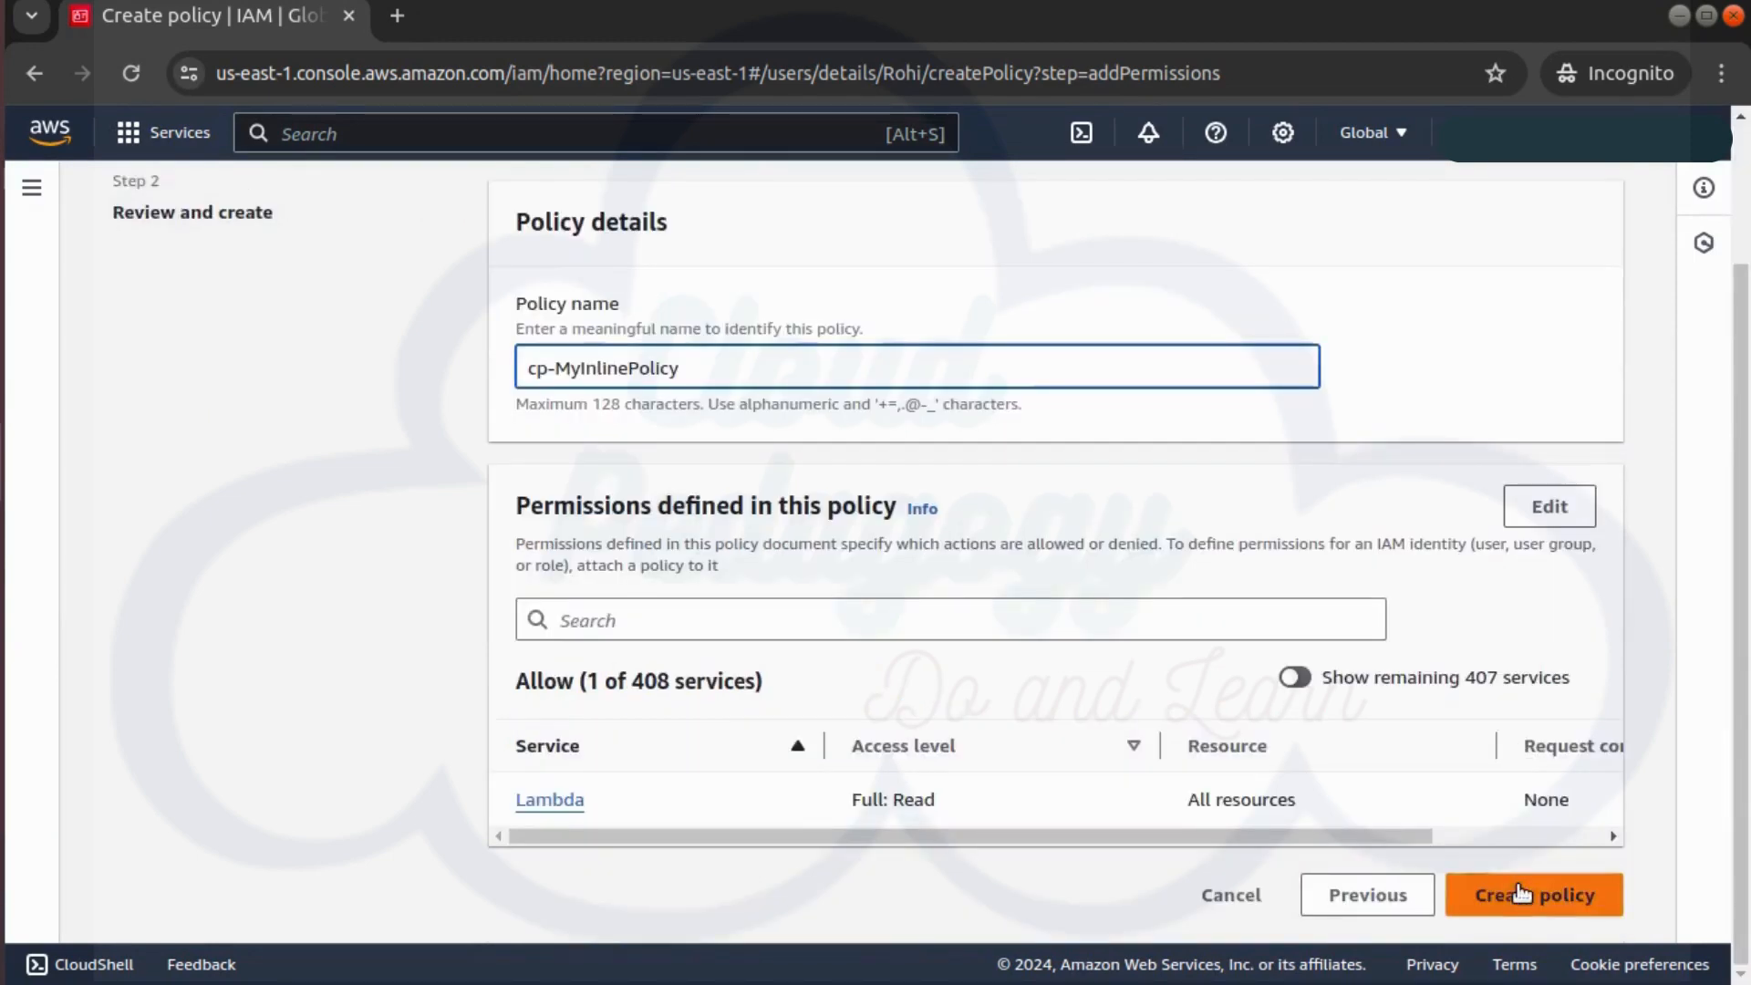
{"action": "left_click", "coordinate": [1519, 880]}
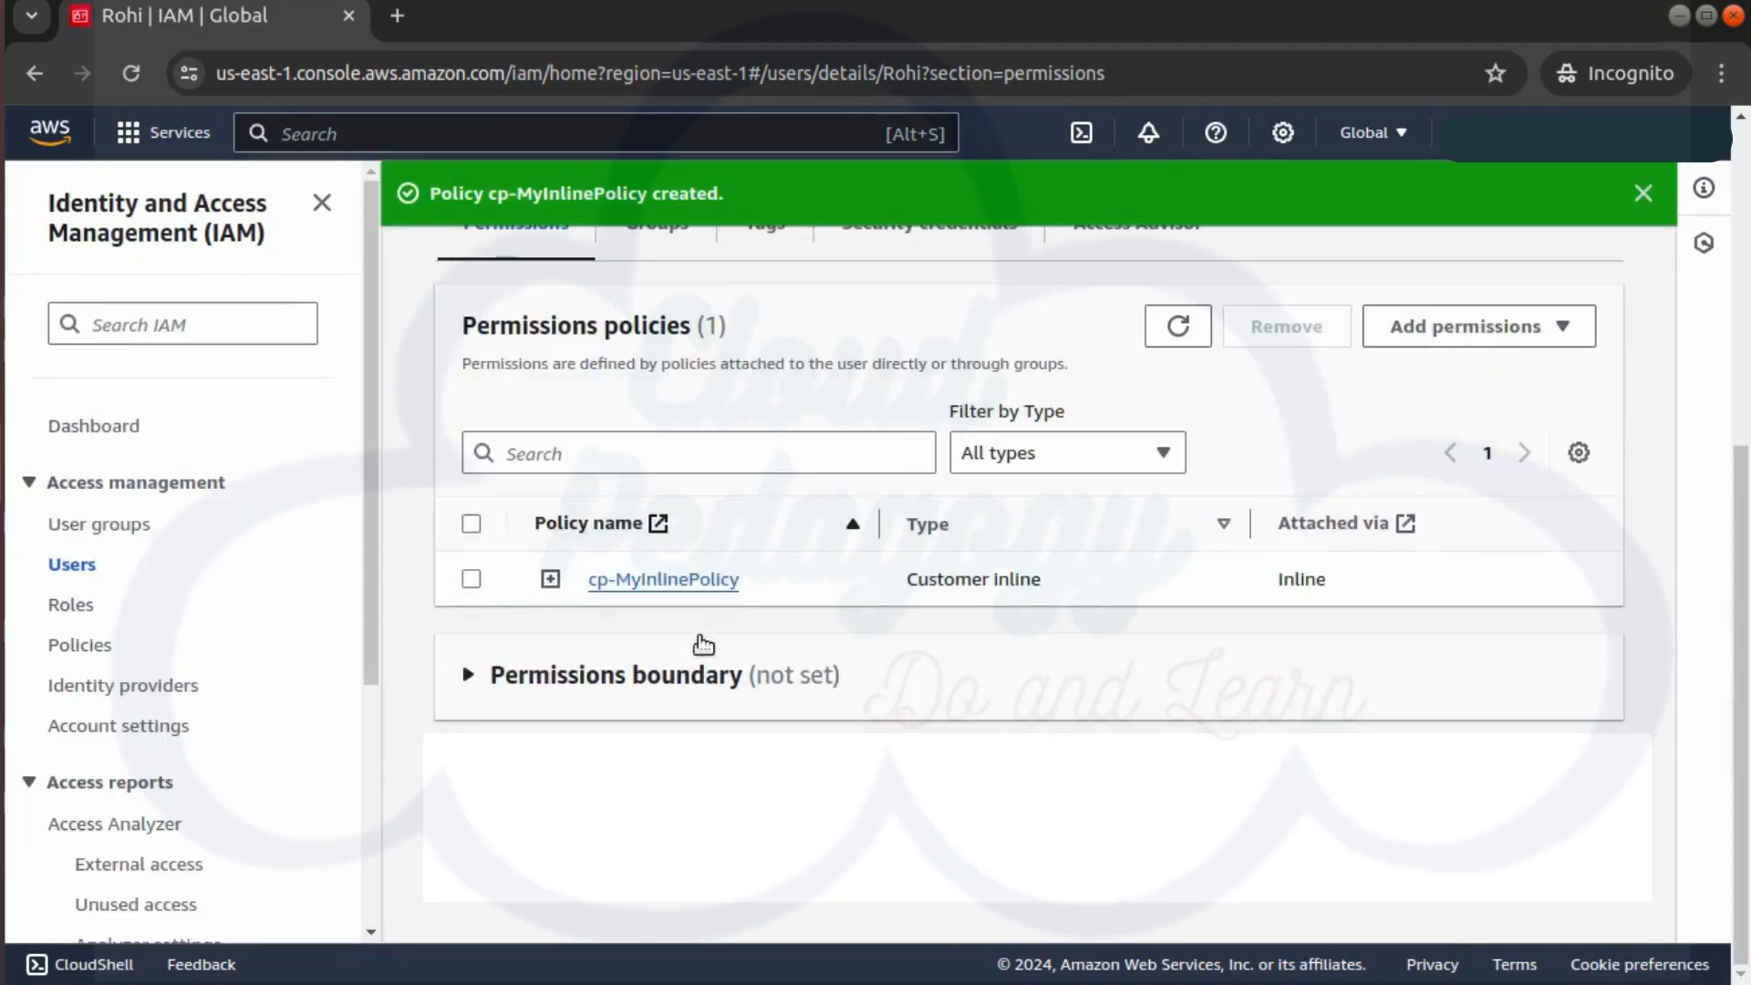
Return to the IAM Users list showing all four users
{"action": "scroll", "coordinate": [803, 585], "scroll_direction": "up", "scroll_amount": 3}
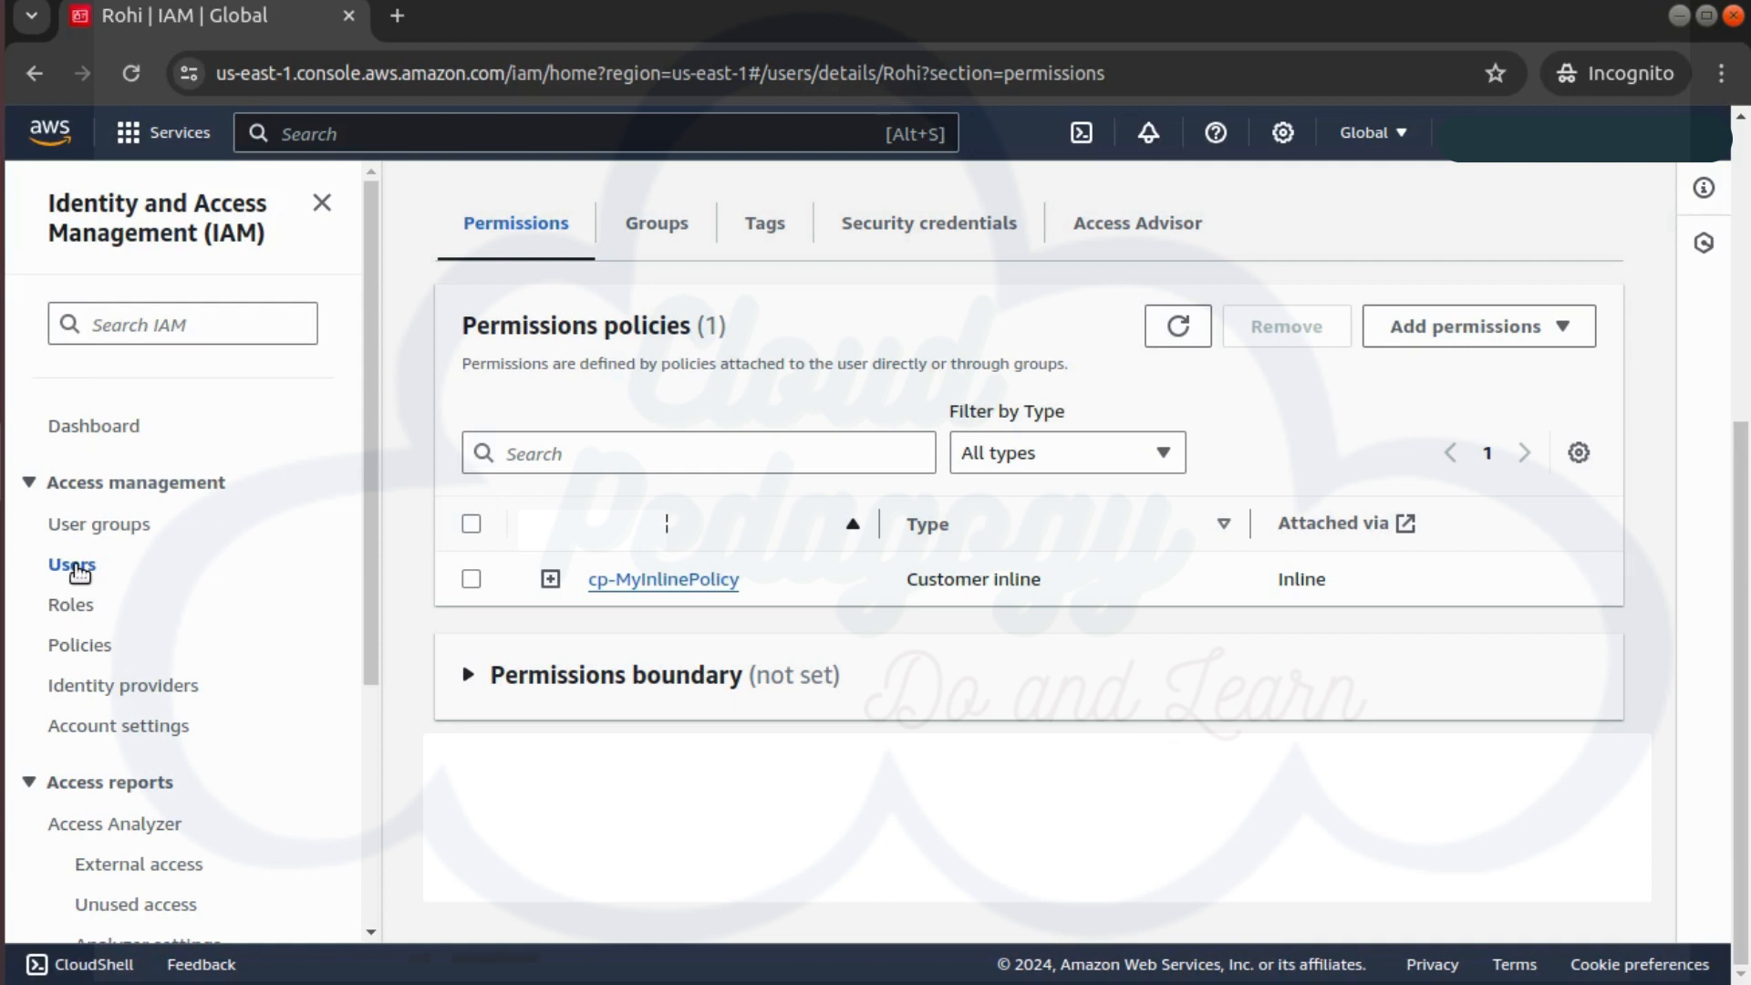
{"action": "left_click", "coordinate": [79, 569]}
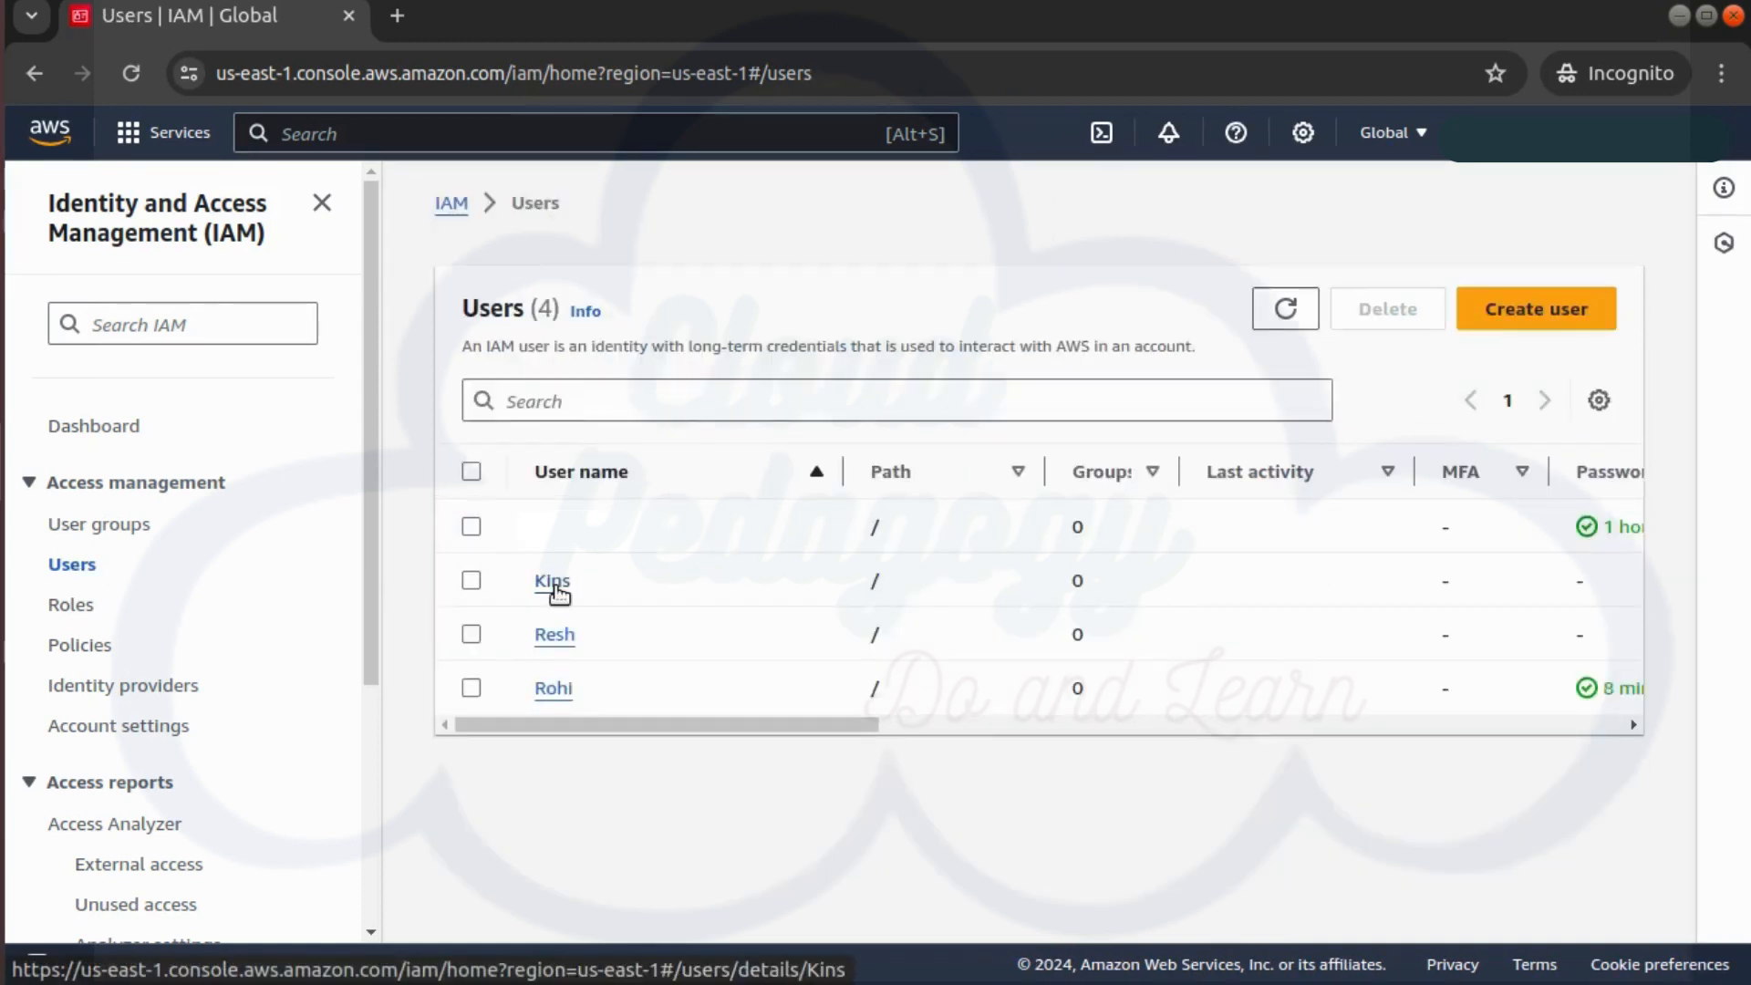
Attach cp-CustomerManagedPolicy directly to the second user, alongside its AmazonS3FullAccess policy
{"action": "left_click", "coordinate": [553, 584]}
{"action": "left_click", "coordinate": [1502, 328]}
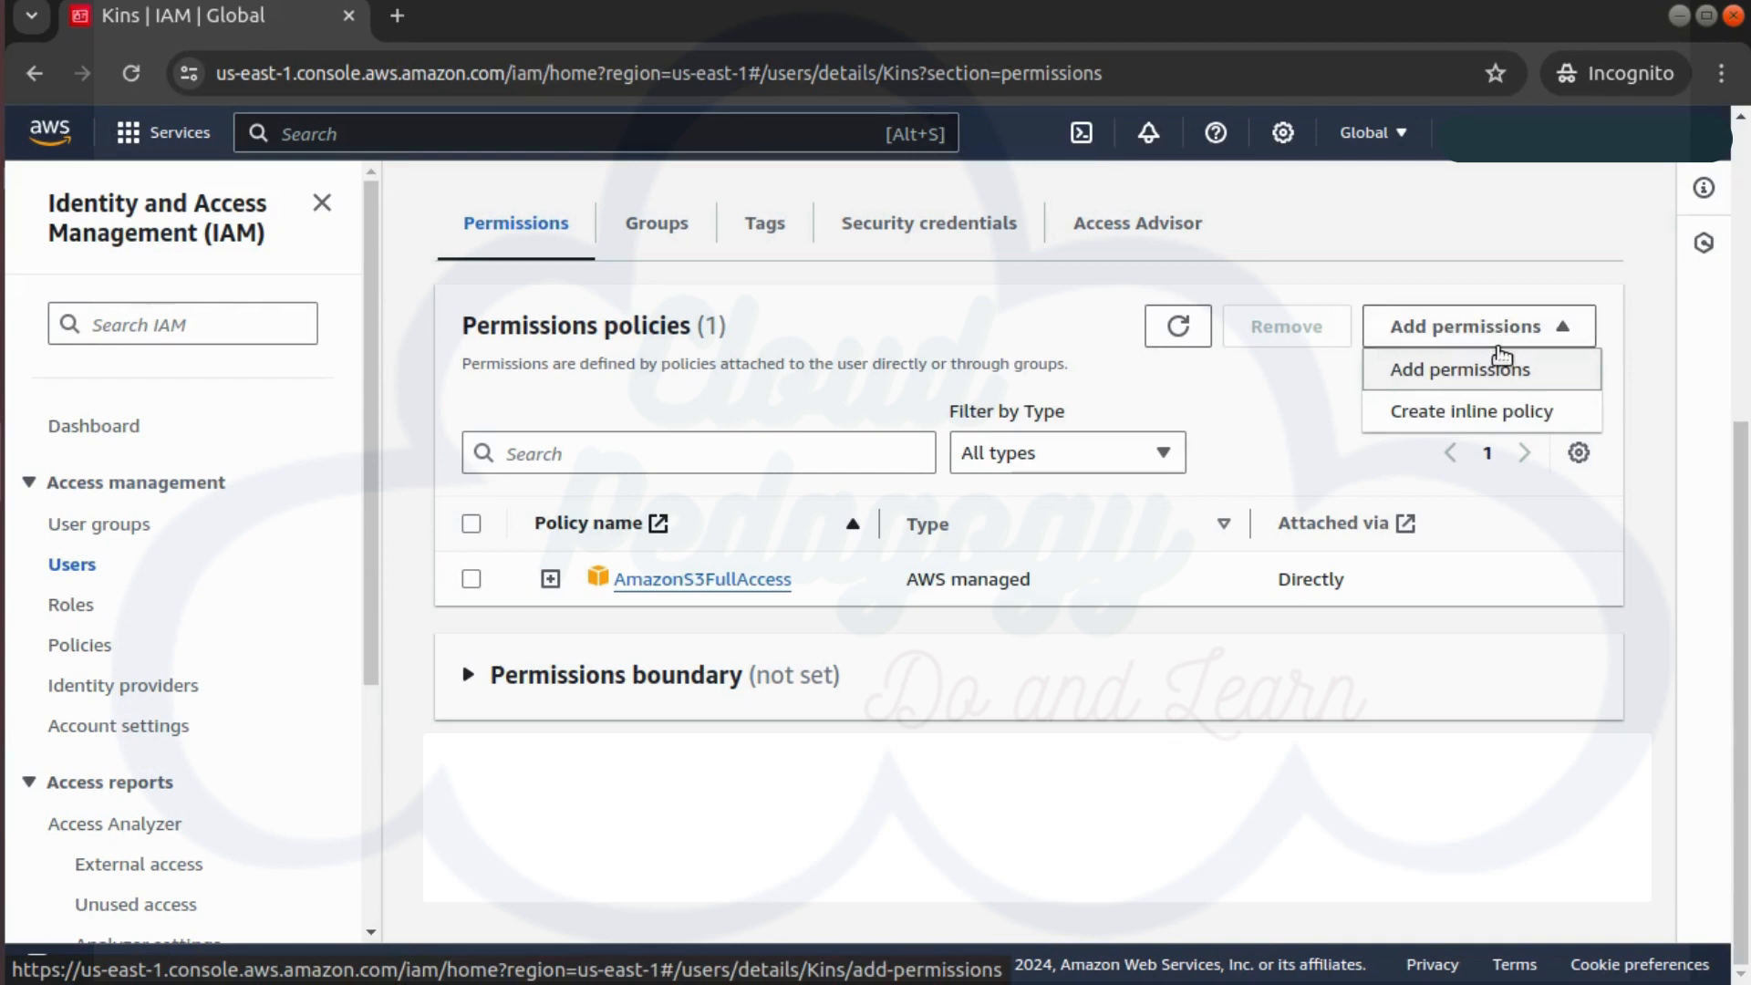
{"action": "left_click", "coordinate": [1504, 365]}
{"action": "left_click", "coordinate": [1350, 491]}
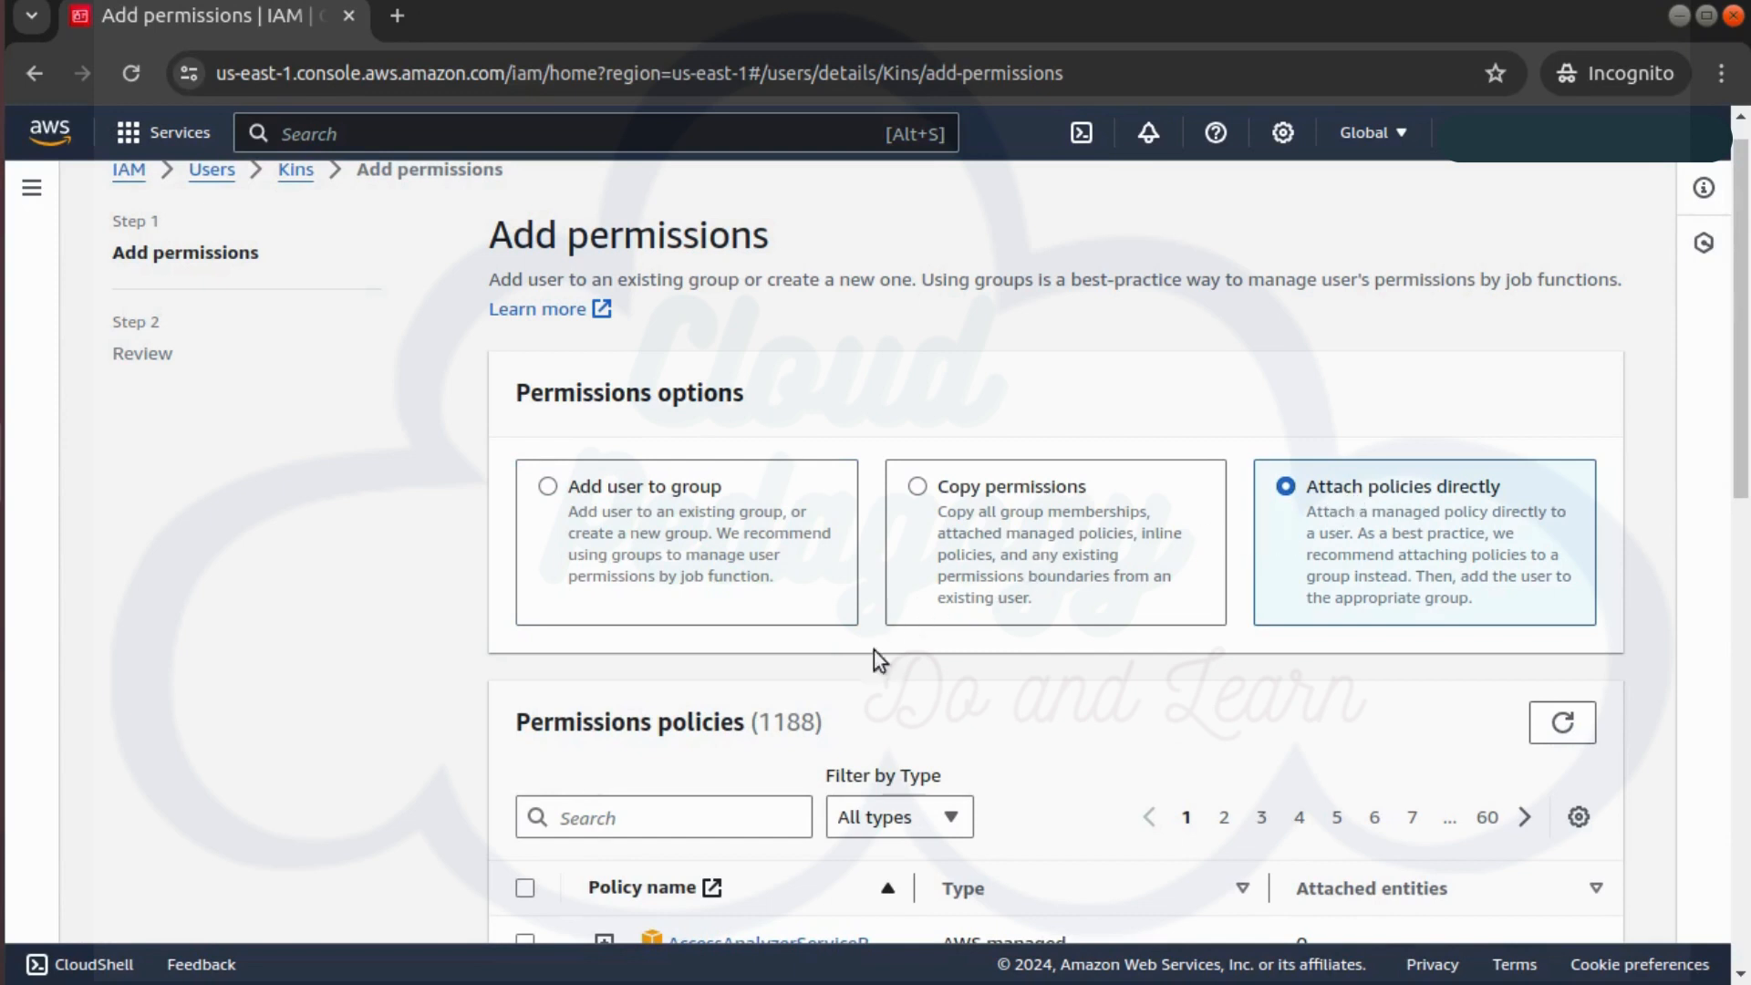
{"action": "left_click", "coordinate": [721, 805]}
{"action": "type", "text": "cp-"}
{"action": "scroll", "coordinate": [926, 715], "scroll_direction": "down", "scroll_amount": 2}
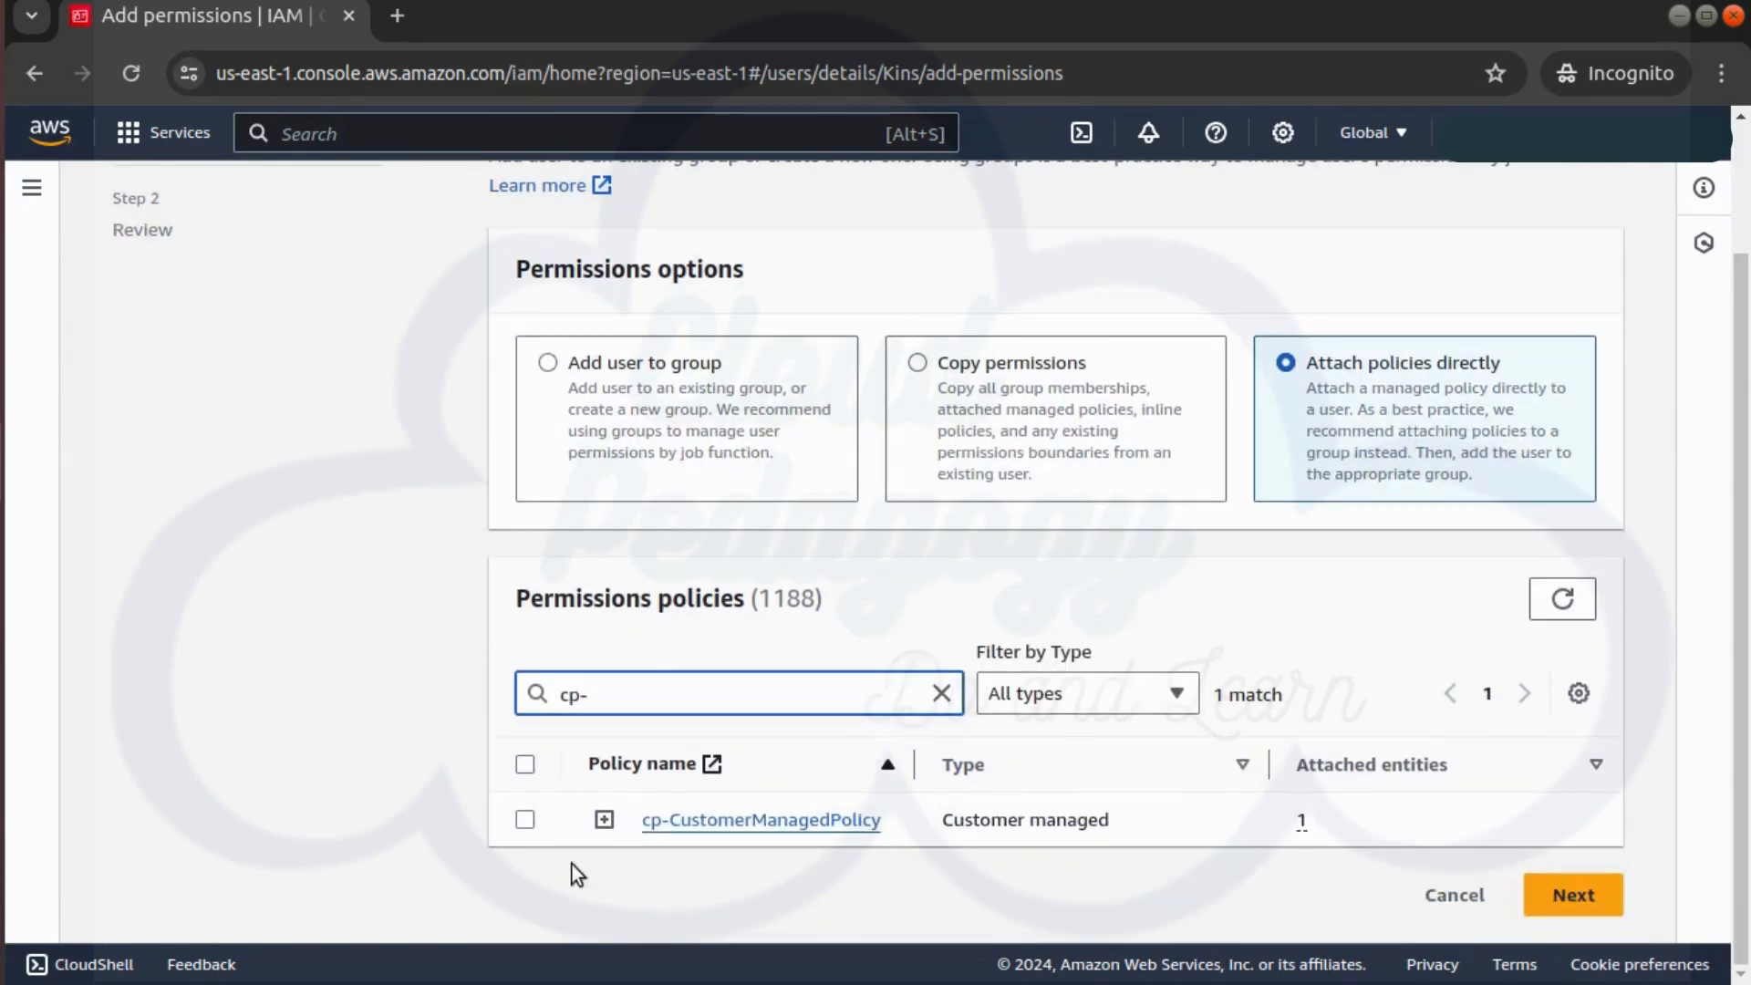
{"action": "left_click", "coordinate": [525, 819]}
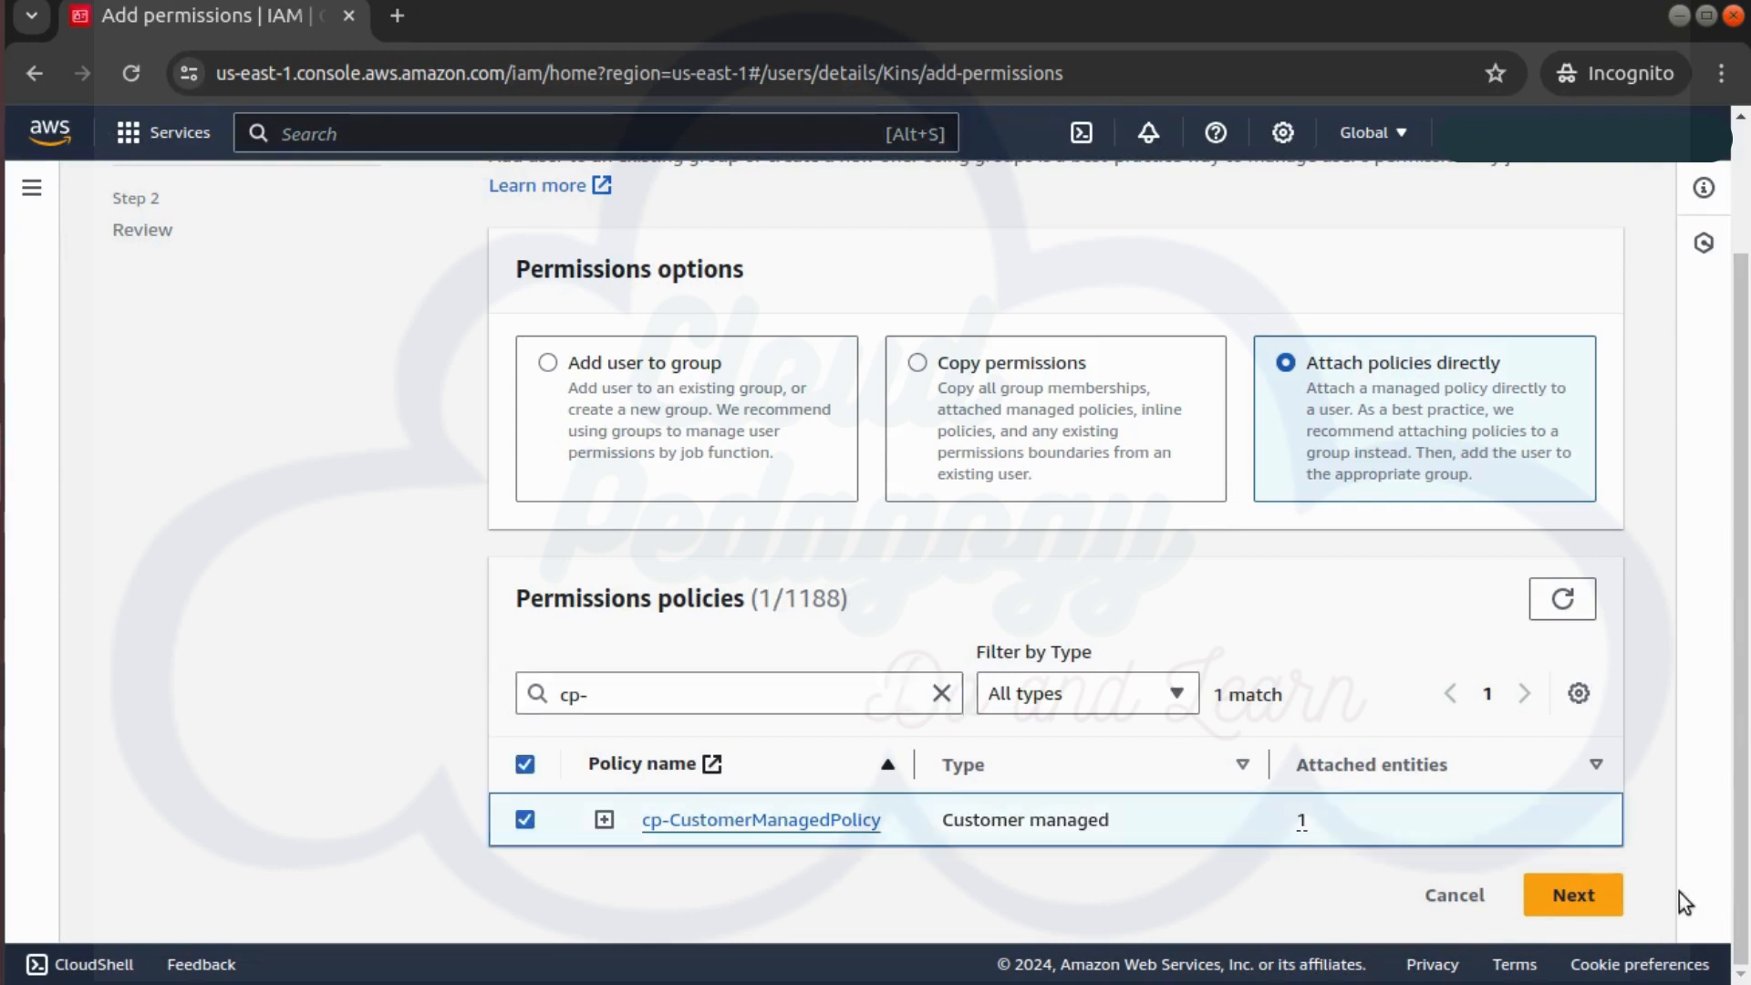
{"action": "left_click", "coordinate": [1568, 895]}
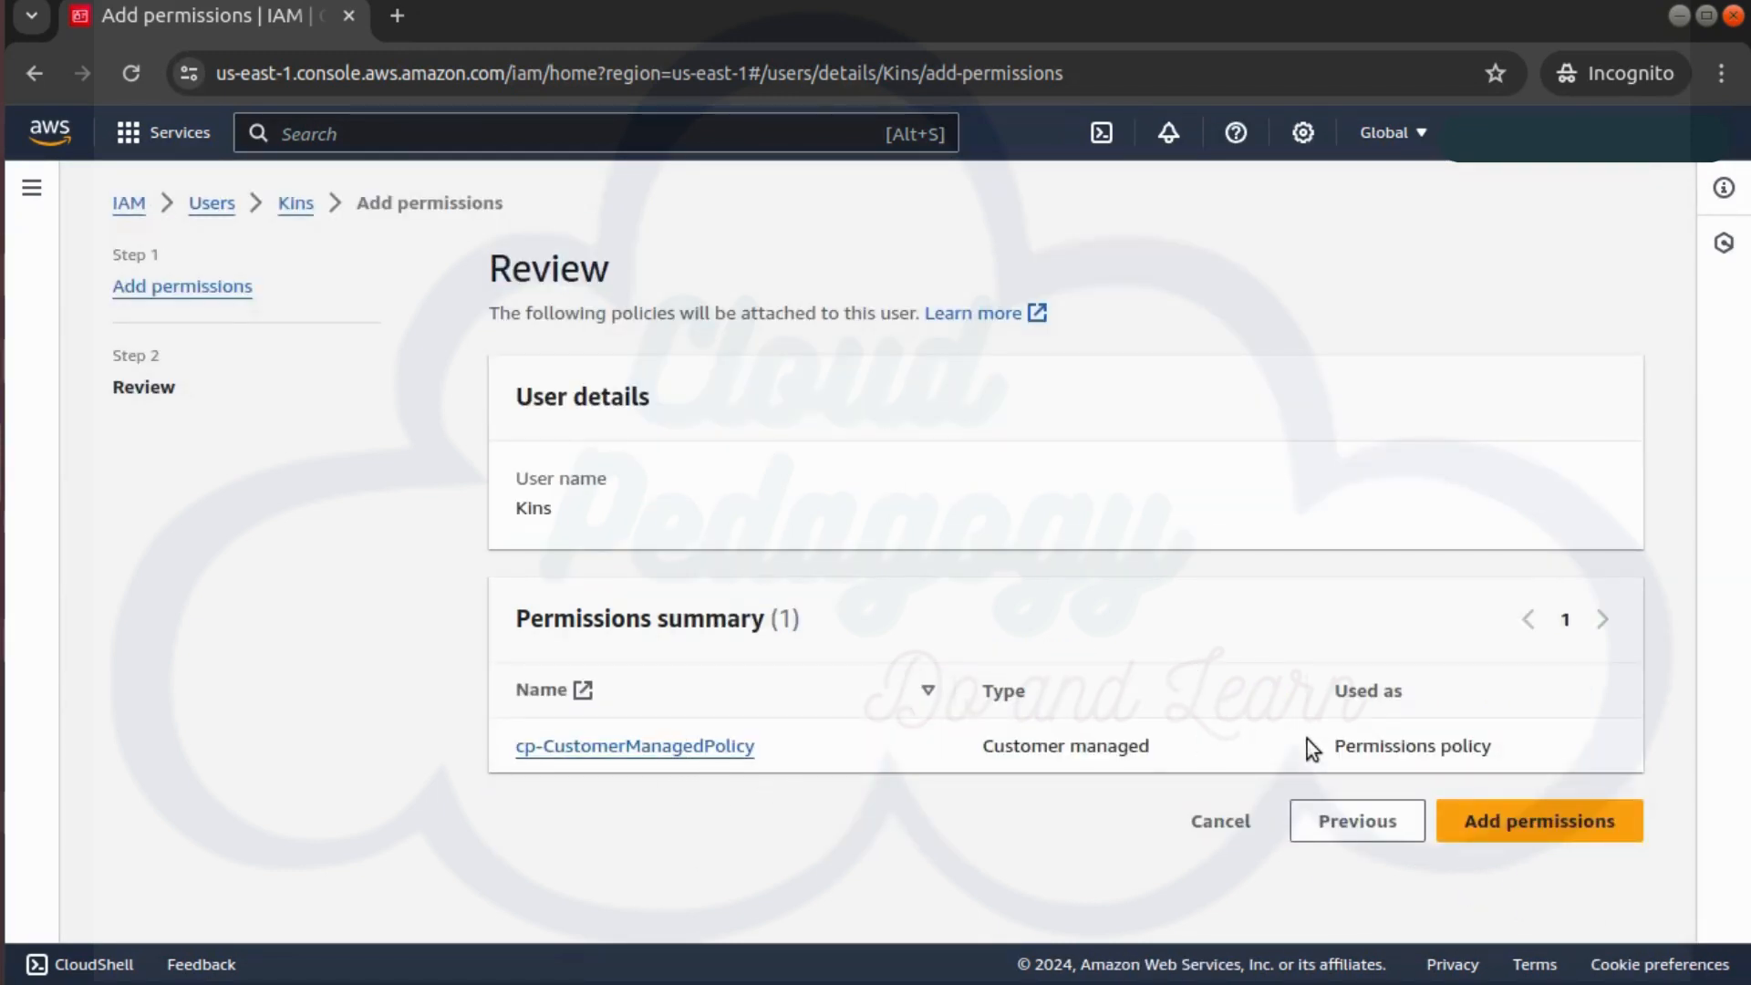
{"action": "left_click", "coordinate": [1535, 824]}
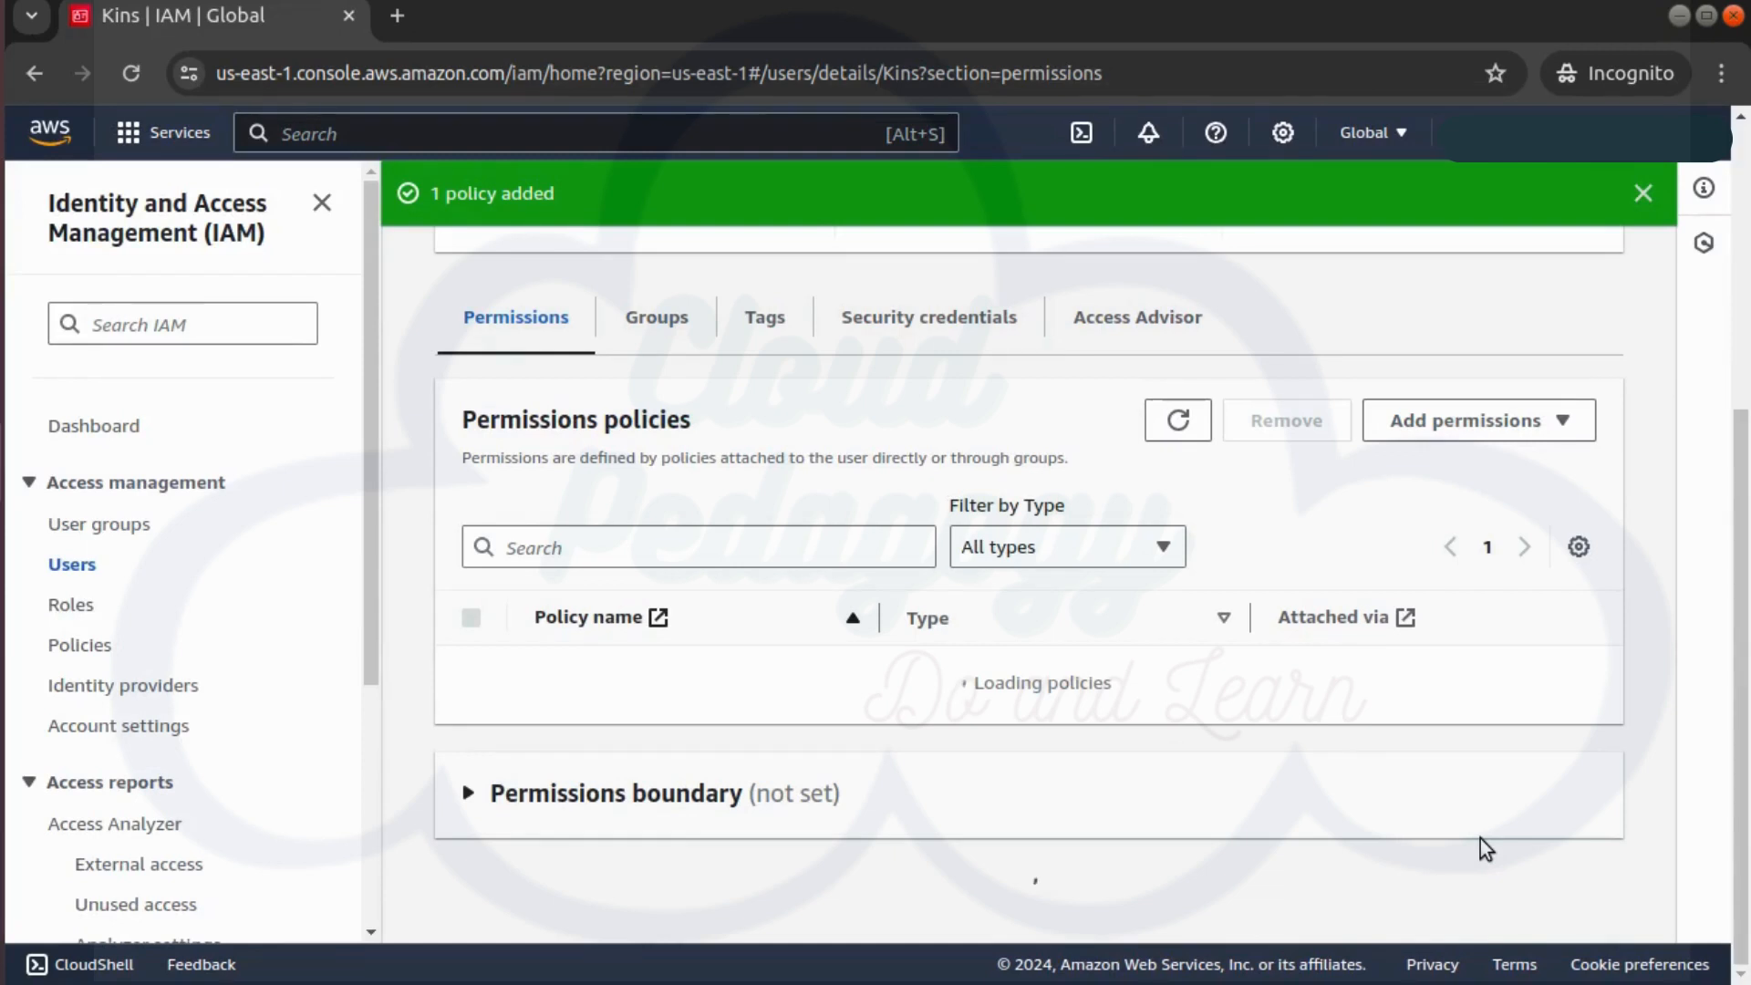
{"action": "scroll", "coordinate": [1500, 668], "scroll_direction": "down", "scroll_amount": 2}
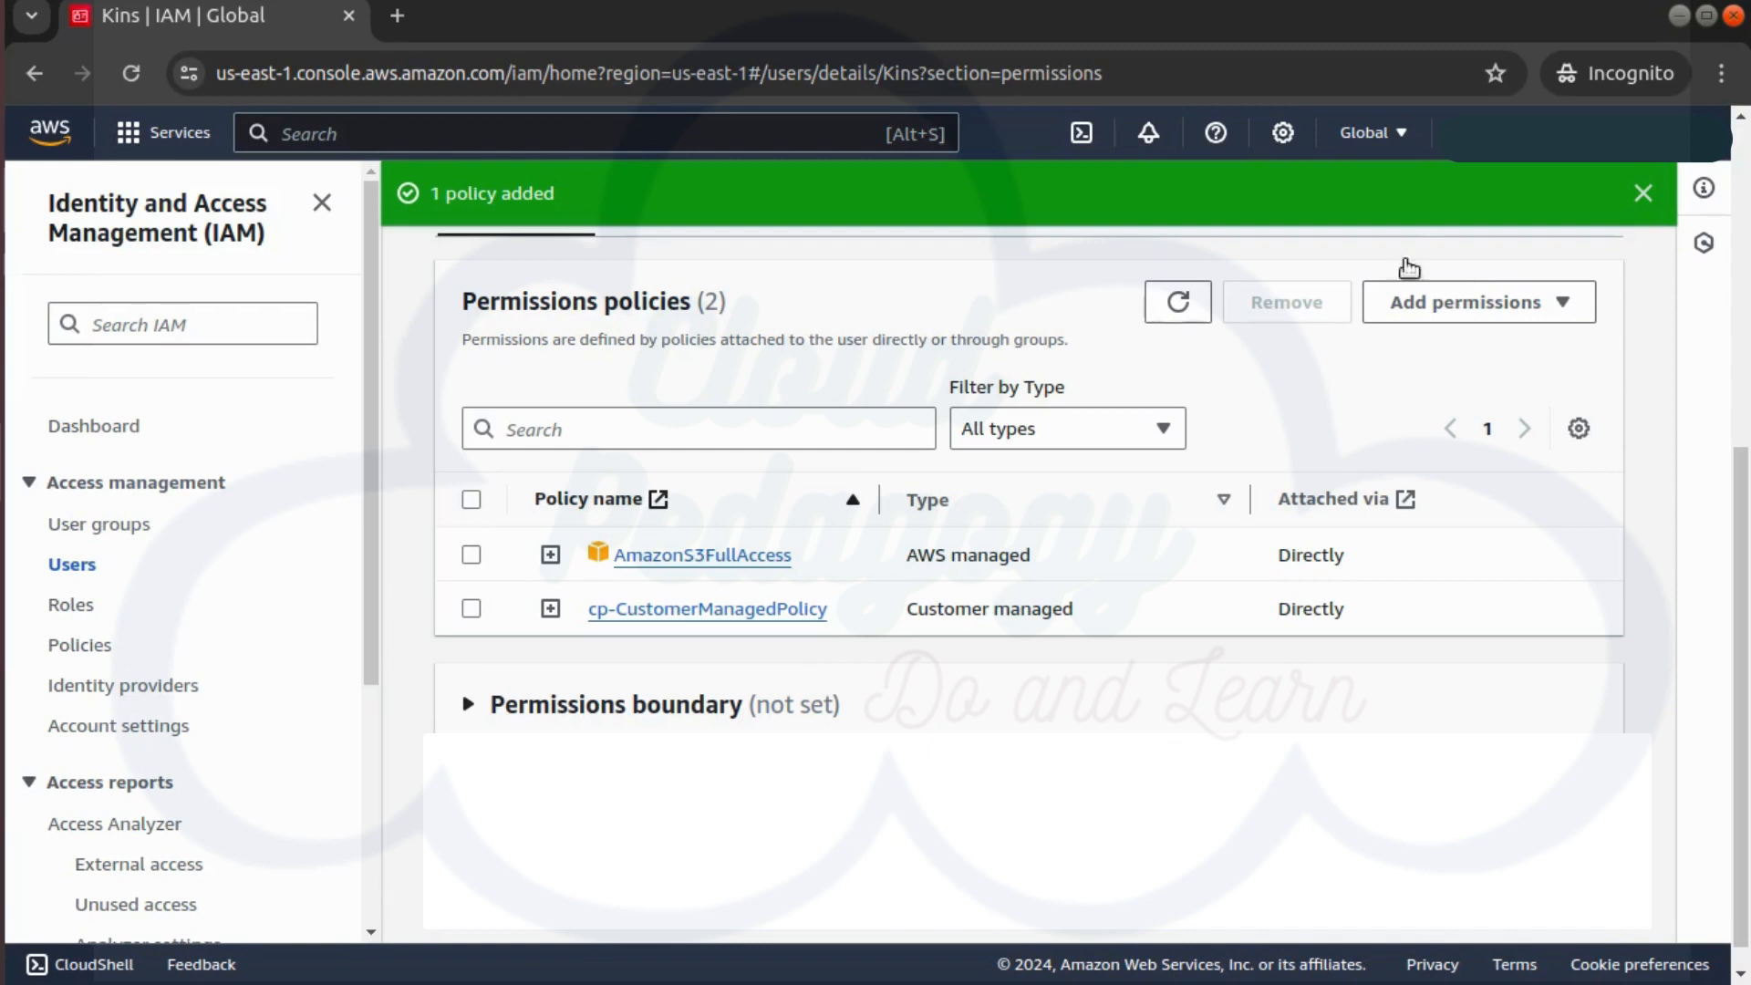
{"action": "left_click", "coordinate": [1511, 310]}
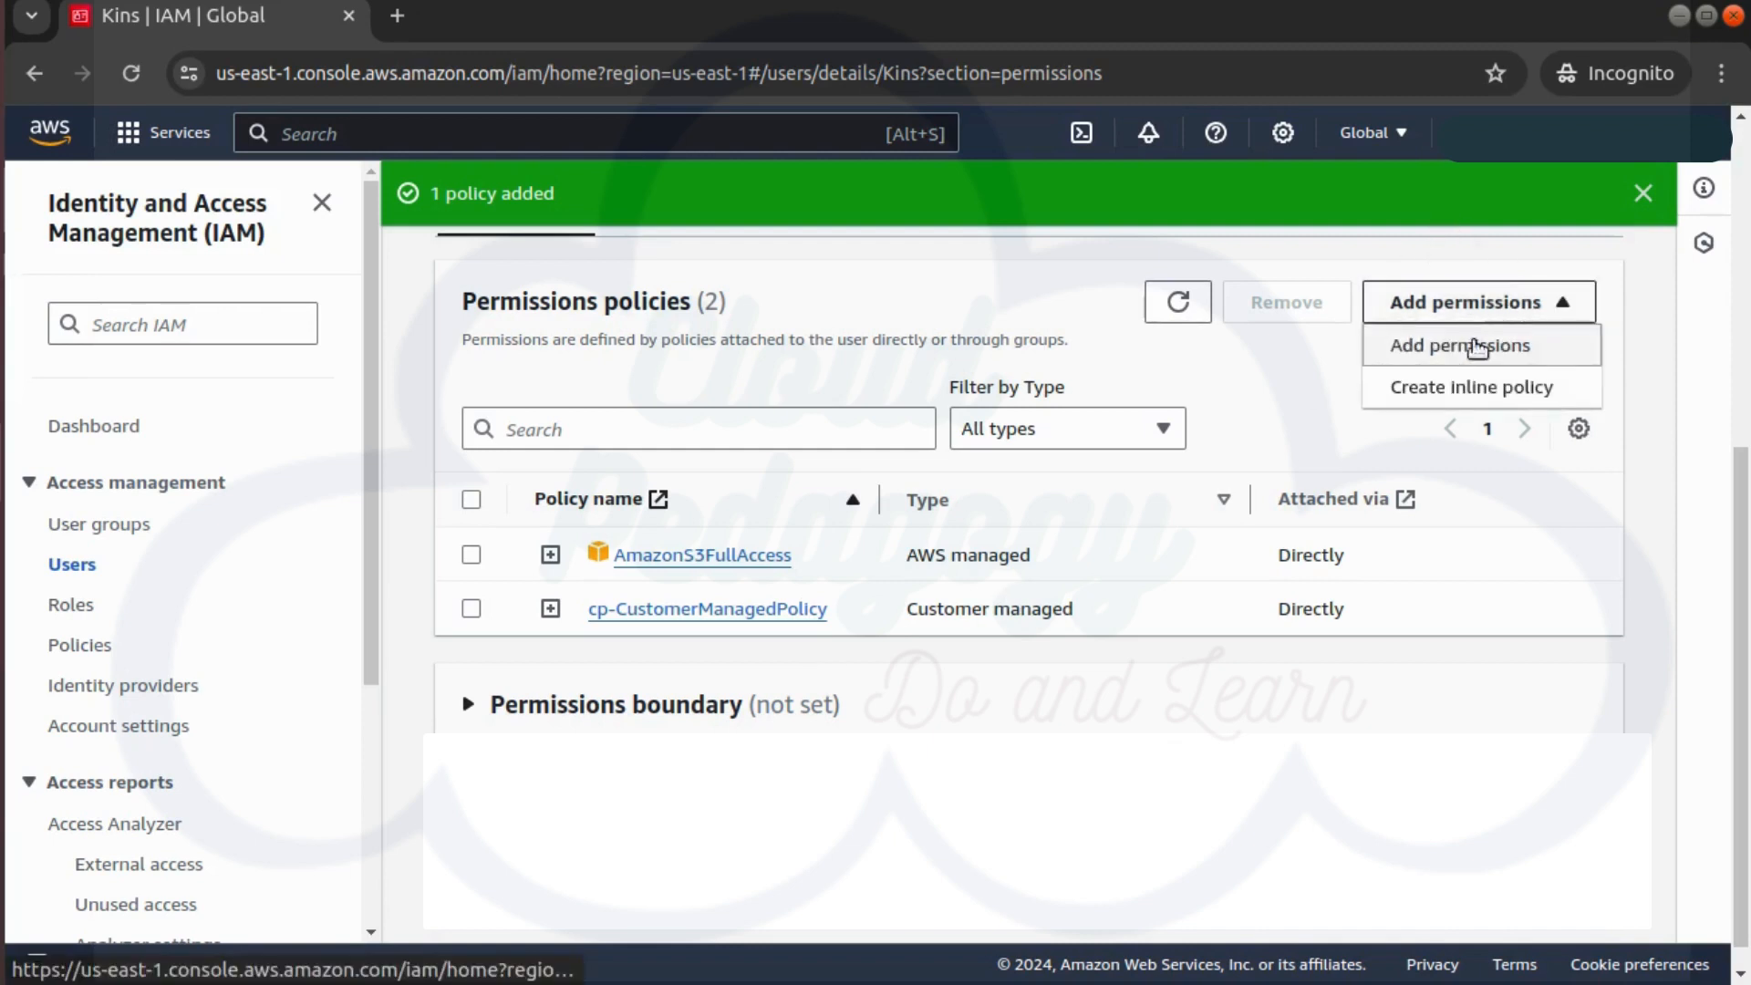
{"action": "left_click", "coordinate": [1457, 387]}
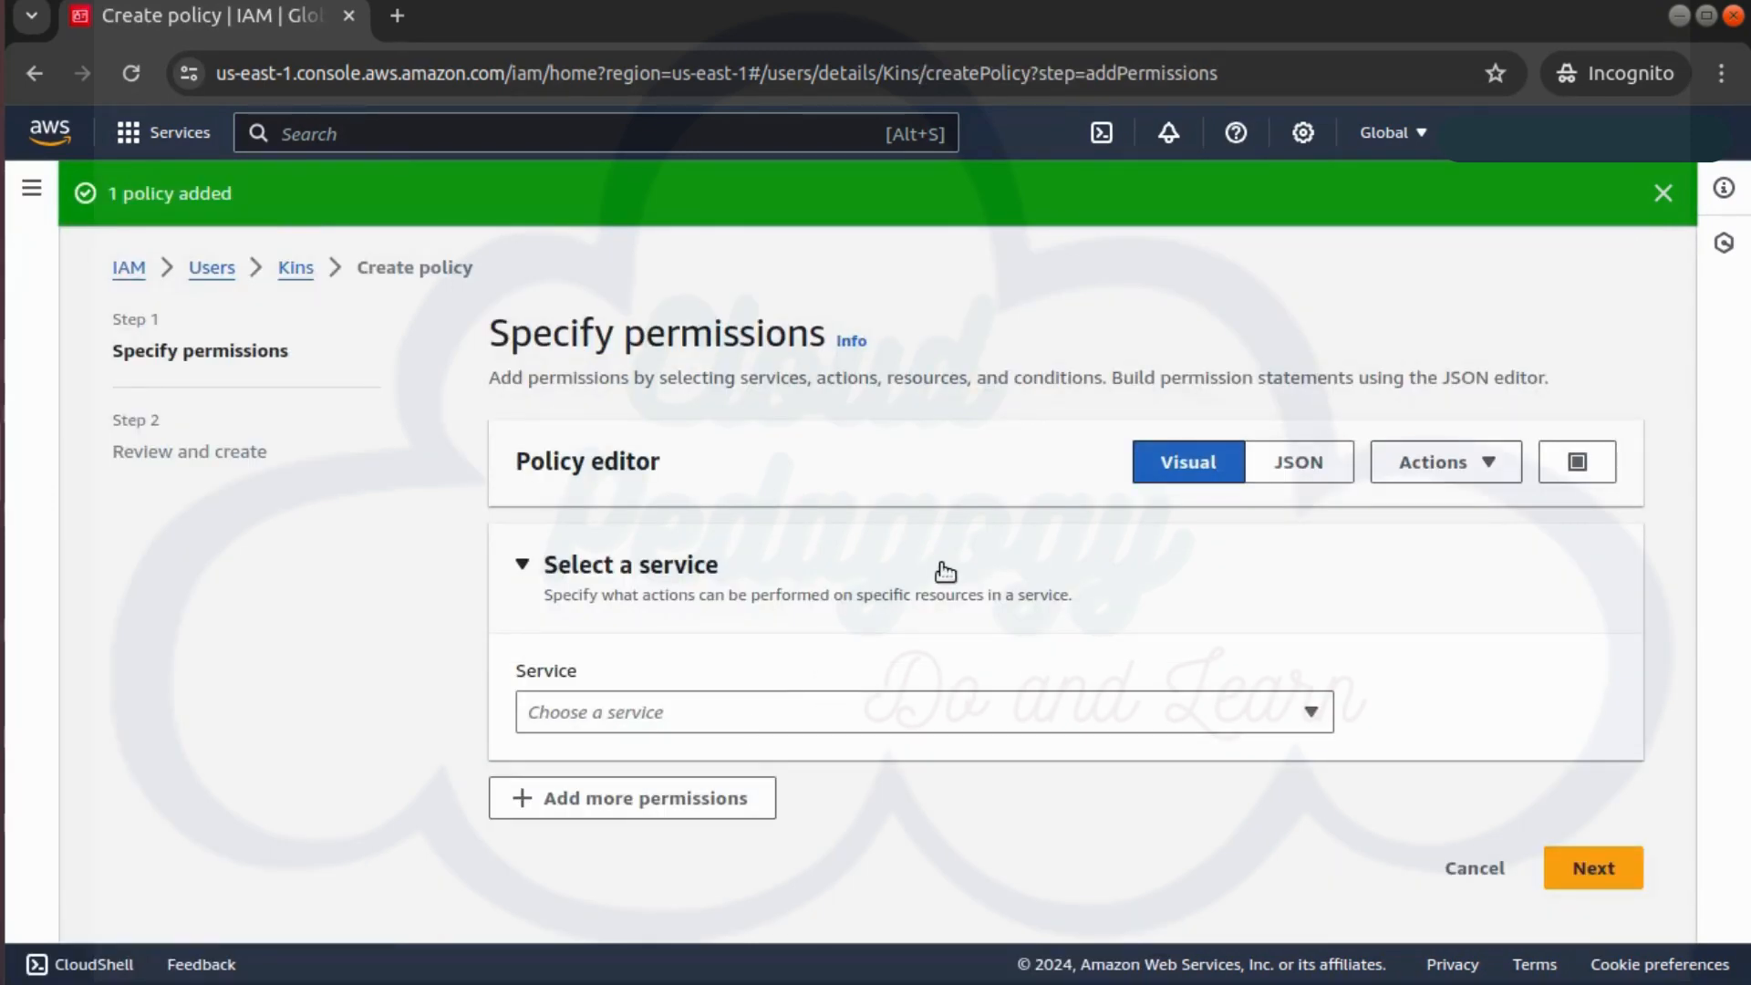
{"action": "left_click", "coordinate": [1477, 871]}
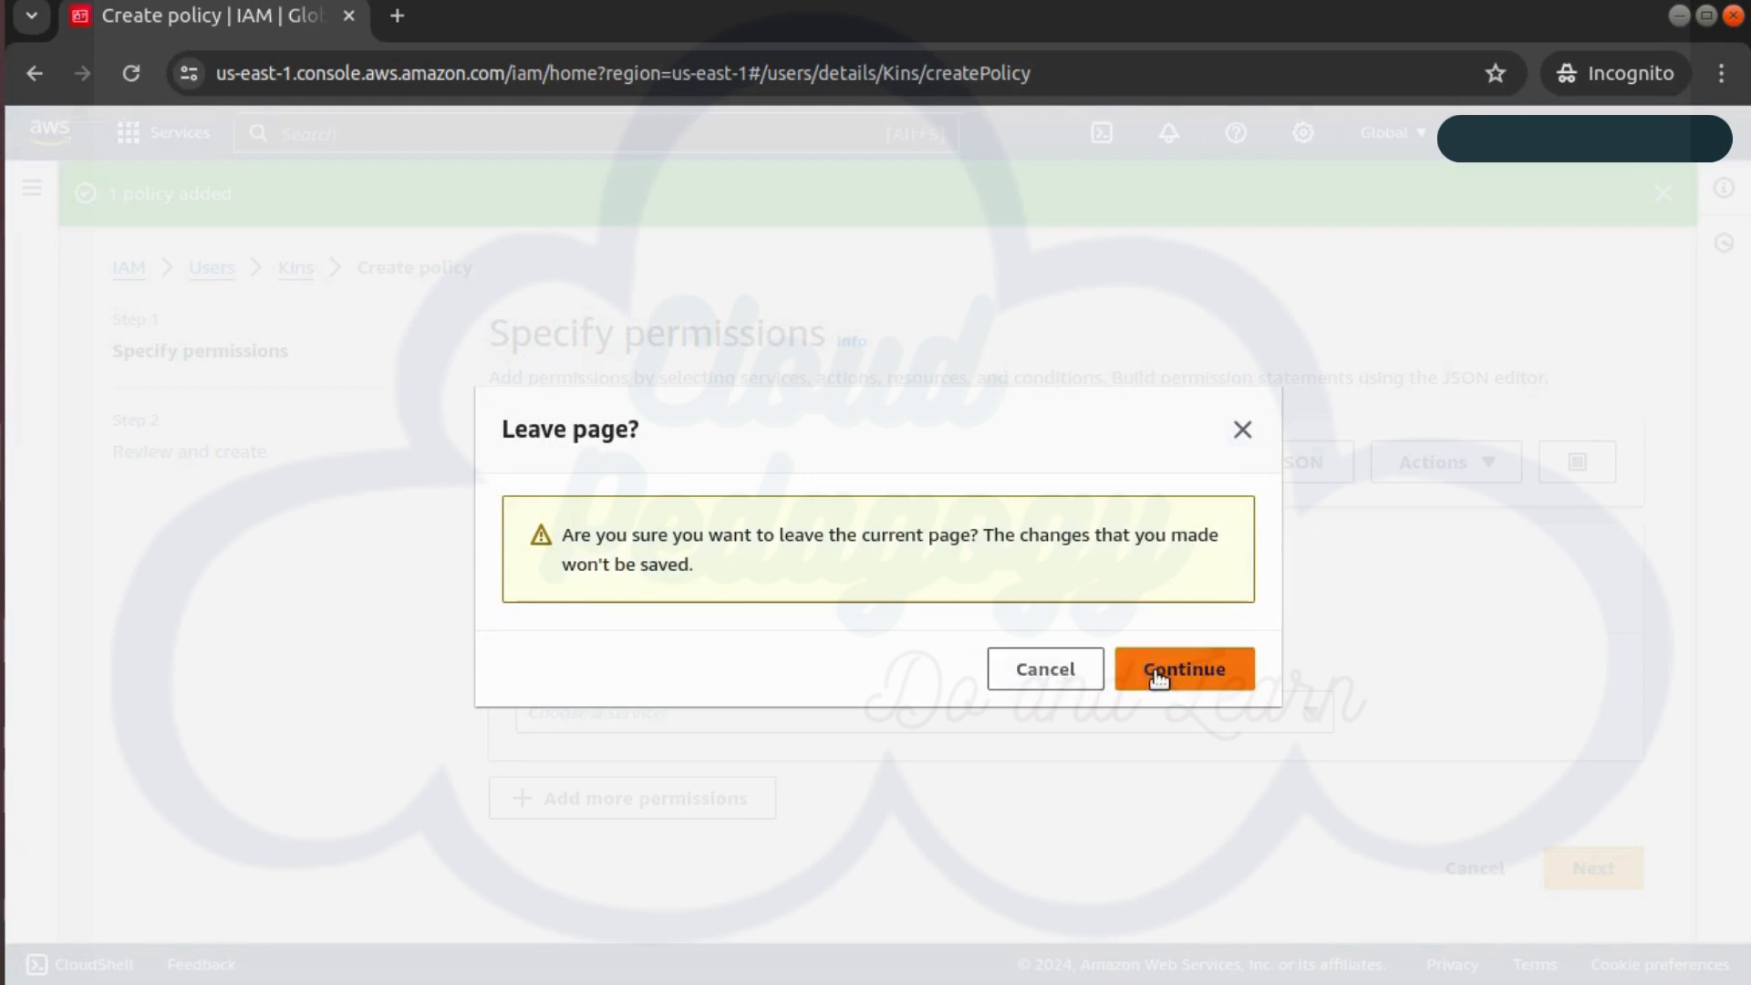
{"action": "left_click", "coordinate": [1156, 675]}
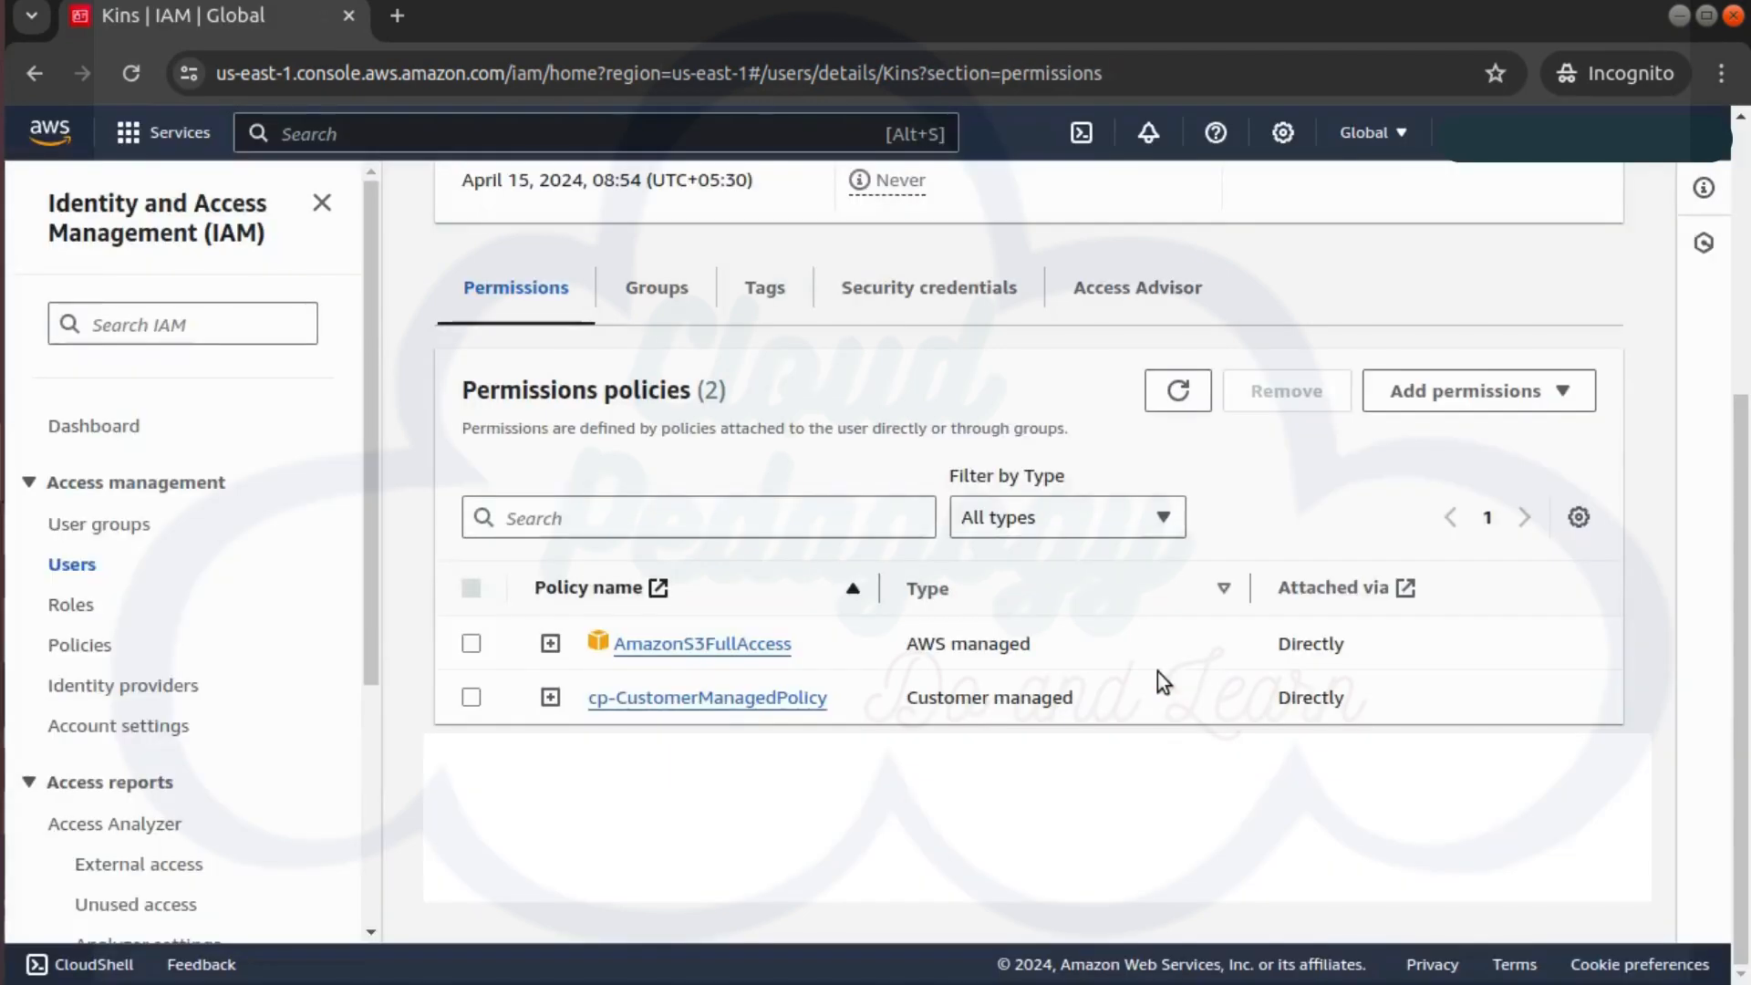
{"action": "scroll", "coordinate": [1157, 671], "scroll_direction": "down", "scroll_amount": 2}
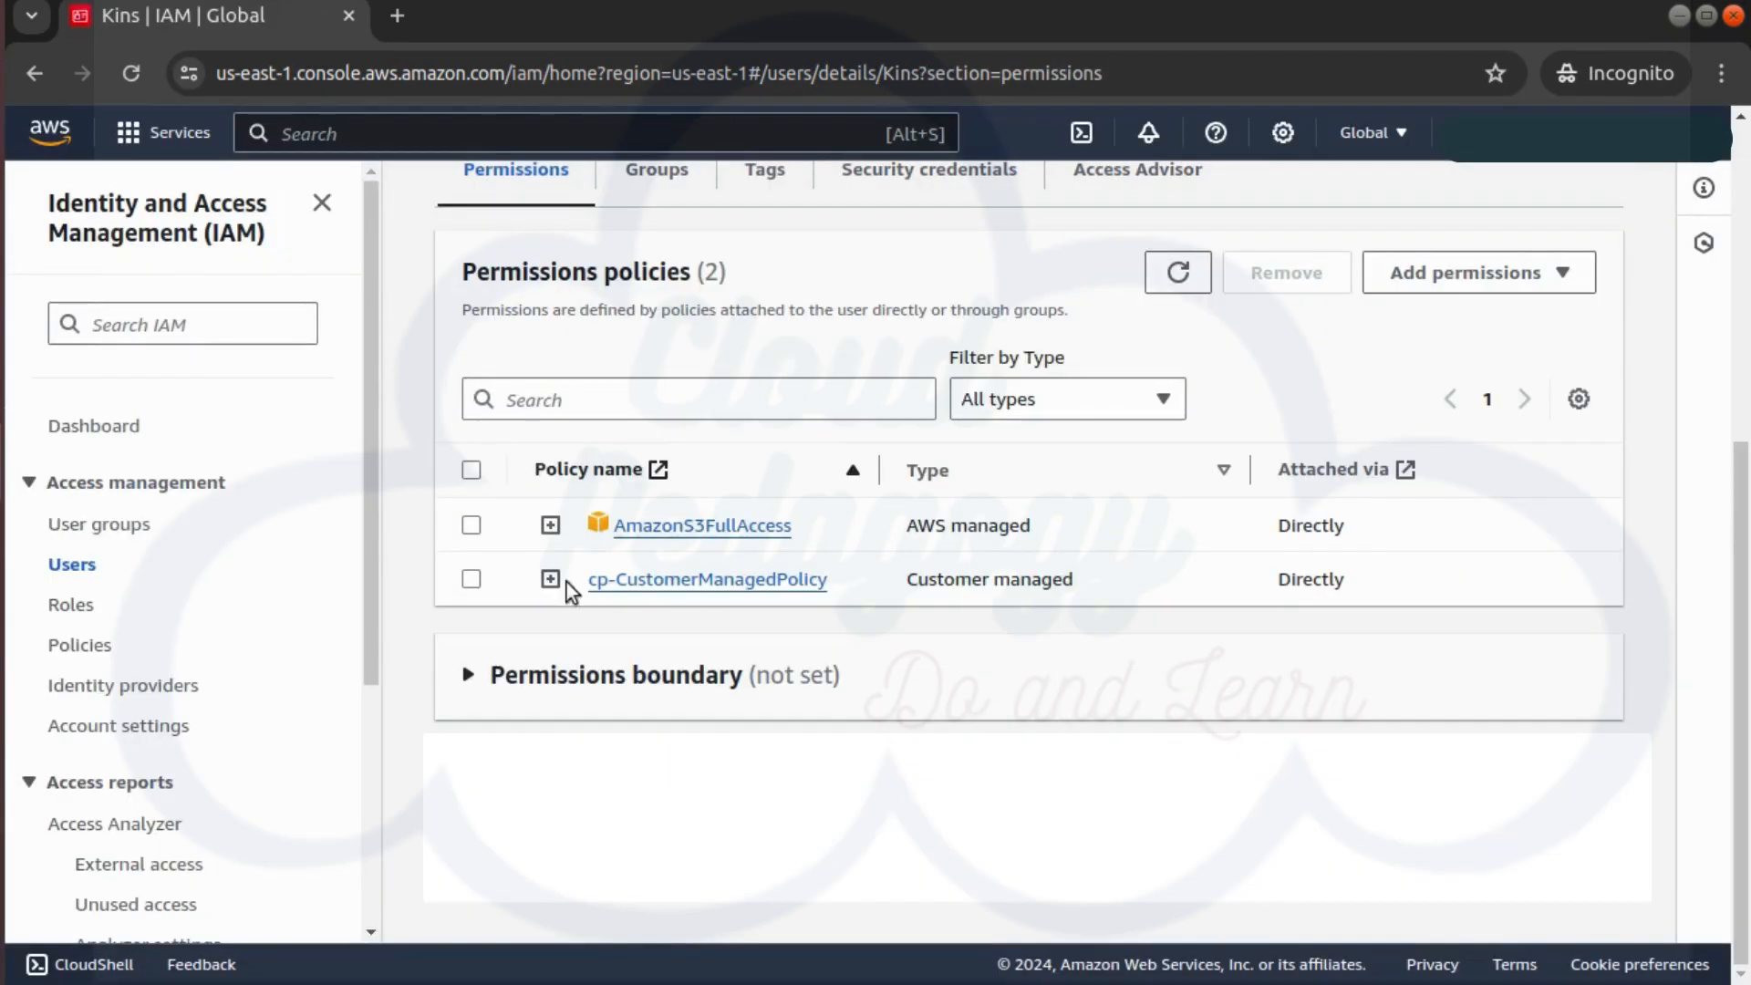
Open the last user's cp-MyInlinePolicy editor in a new browser tab
{"action": "left_click", "coordinate": [91, 570]}
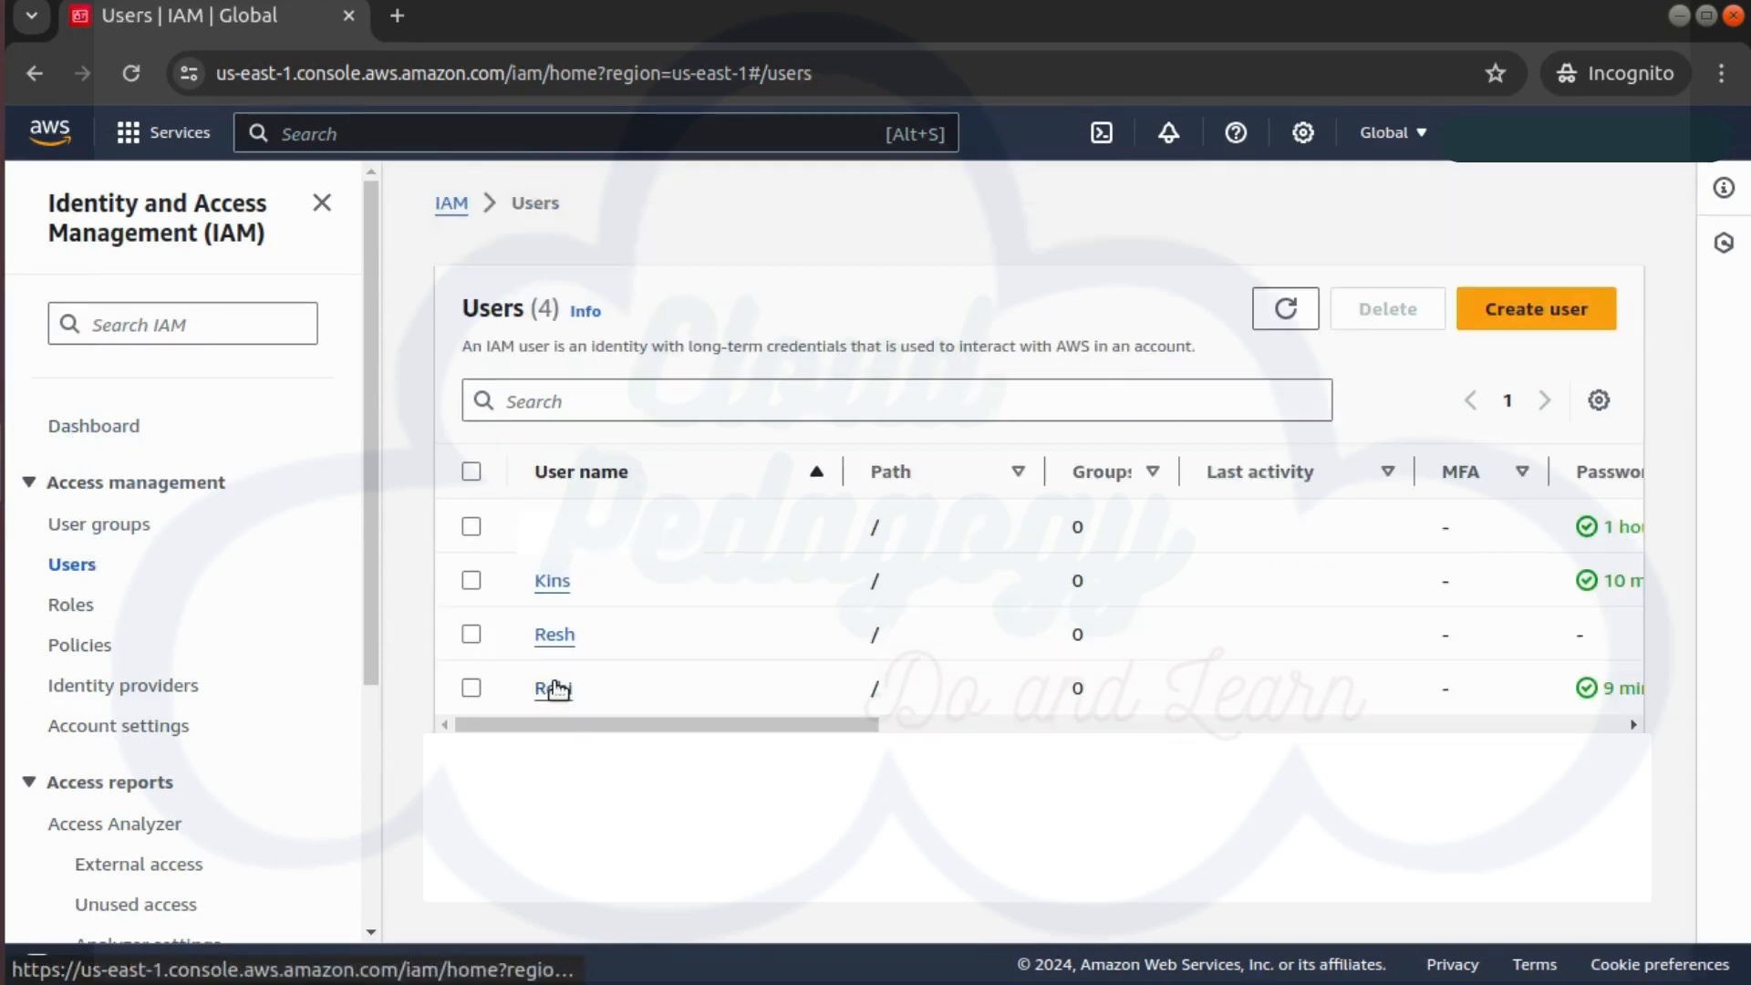
{"action": "left_click", "coordinate": [551, 685]}
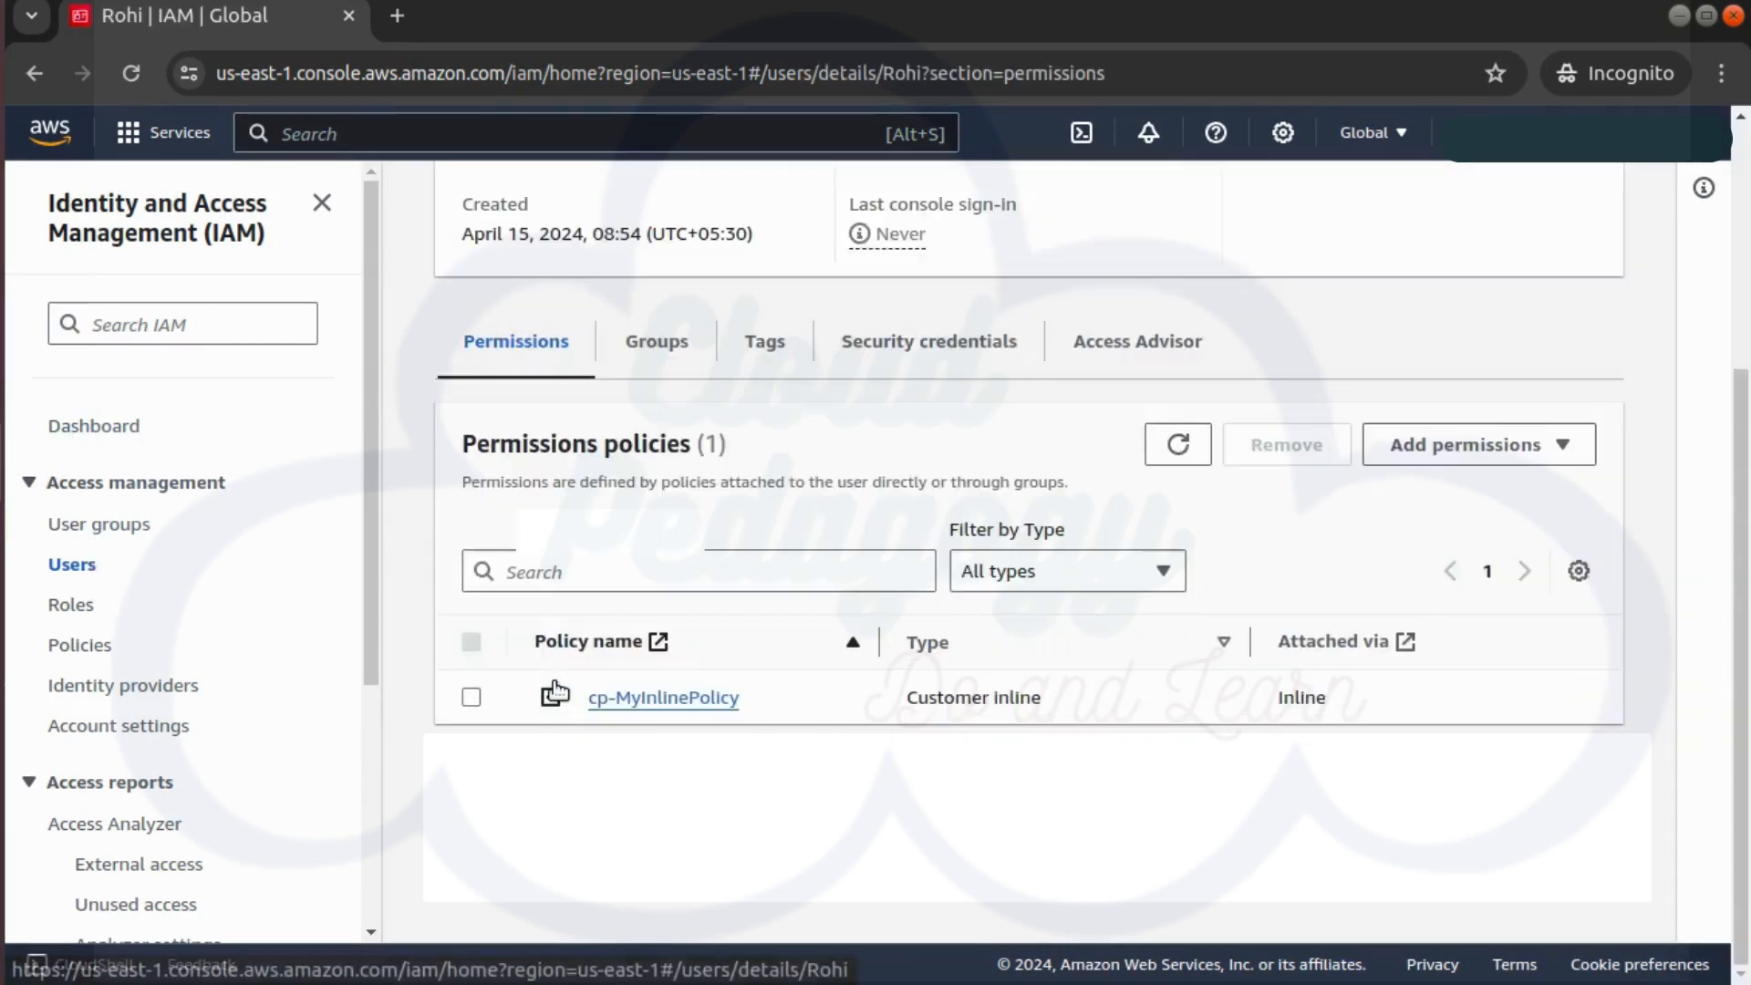
{"action": "scroll", "coordinate": [554, 690], "scroll_direction": "down", "scroll_amount": 2}
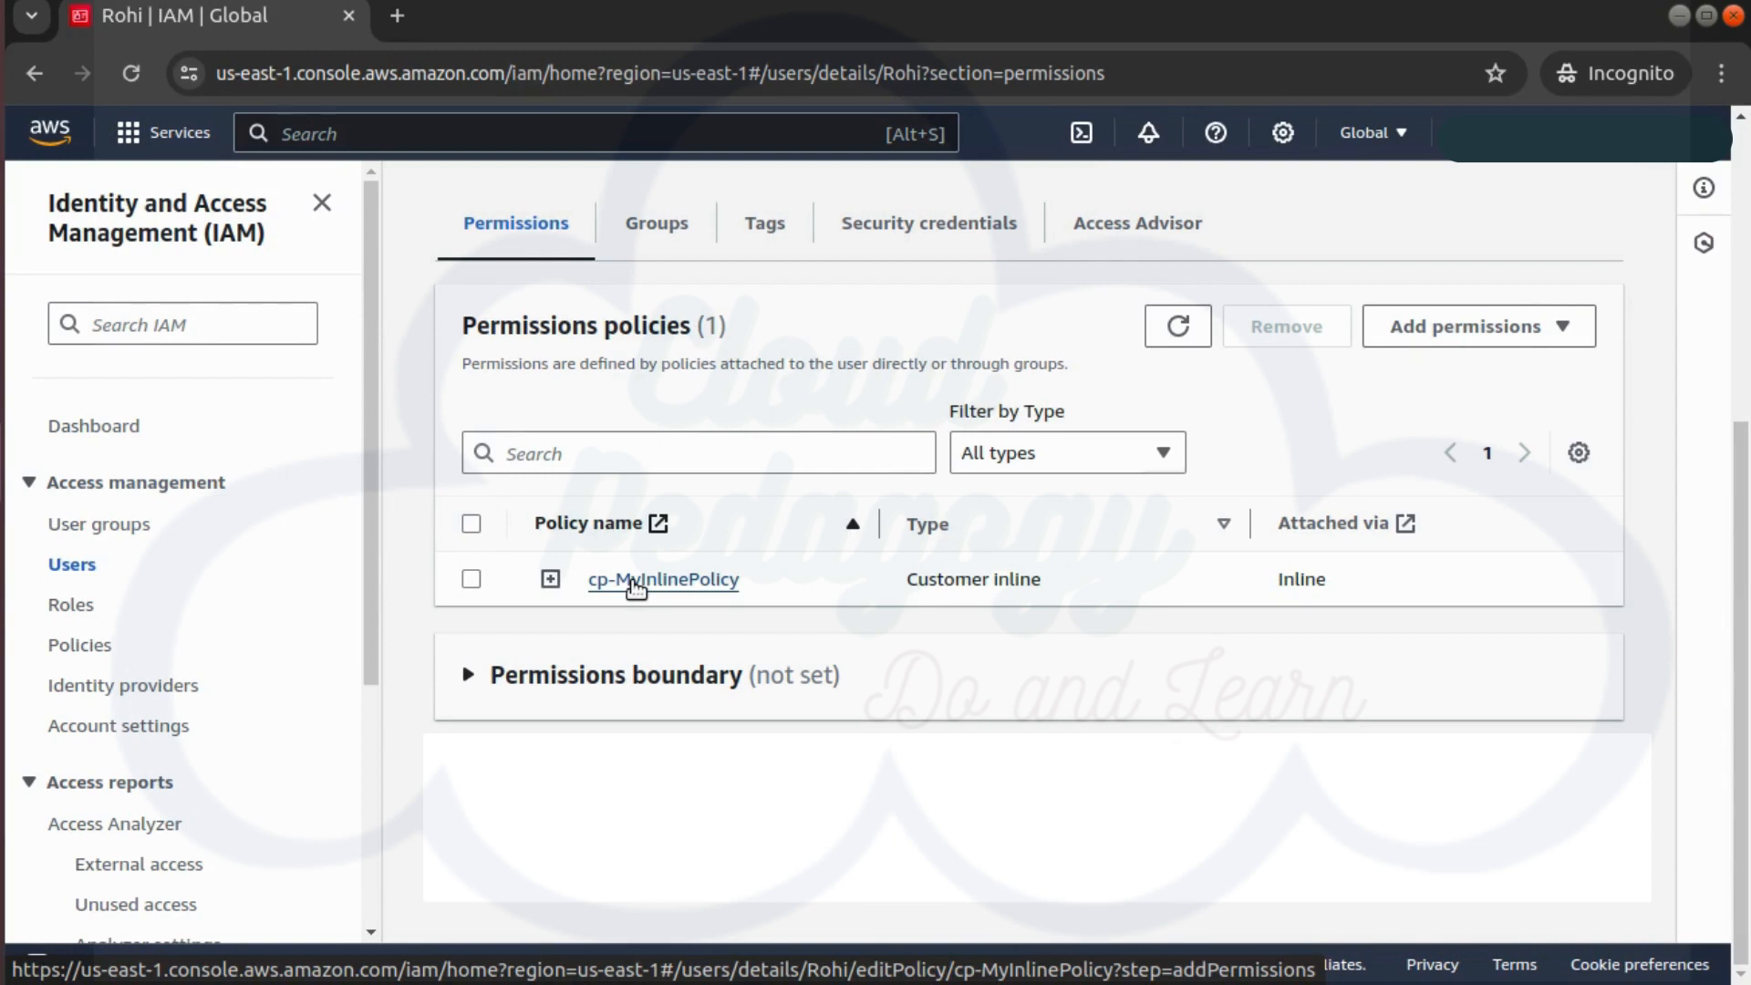
{"action": "left_click", "coordinate": [632, 581]}
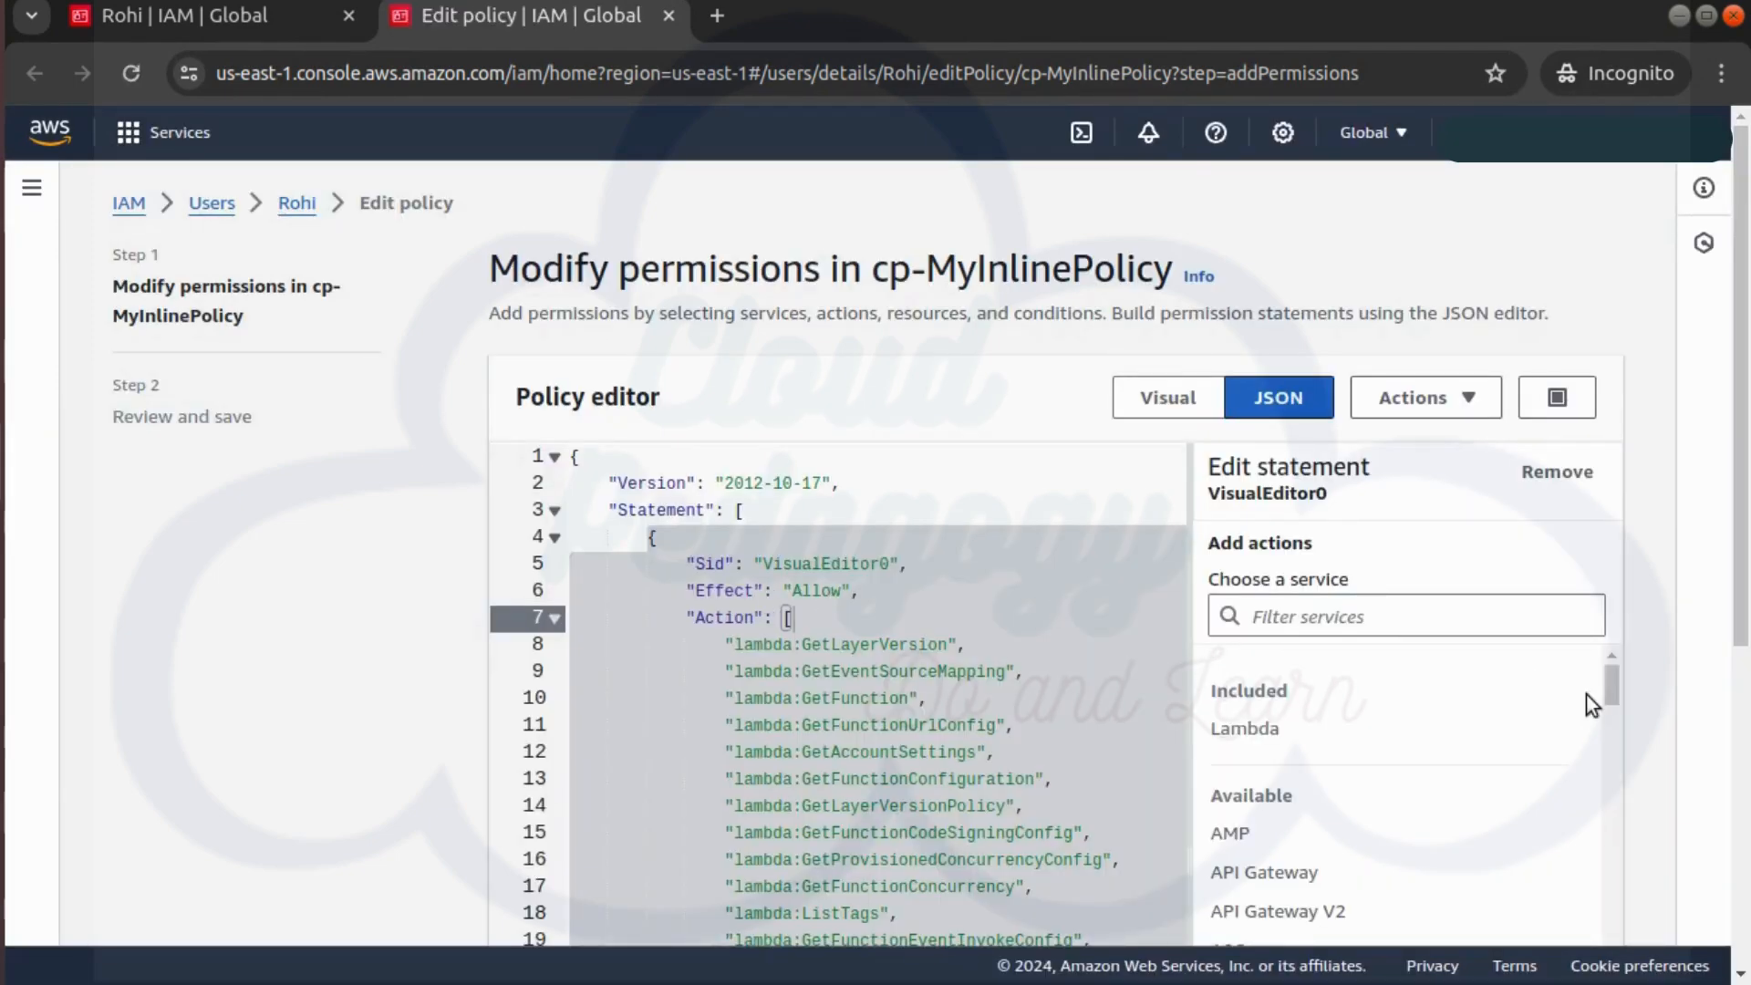
Return to the last user's permissions tab, selecting then deselecting cp-MyInlinePolicy
{"action": "left_click", "coordinate": [254, 18]}
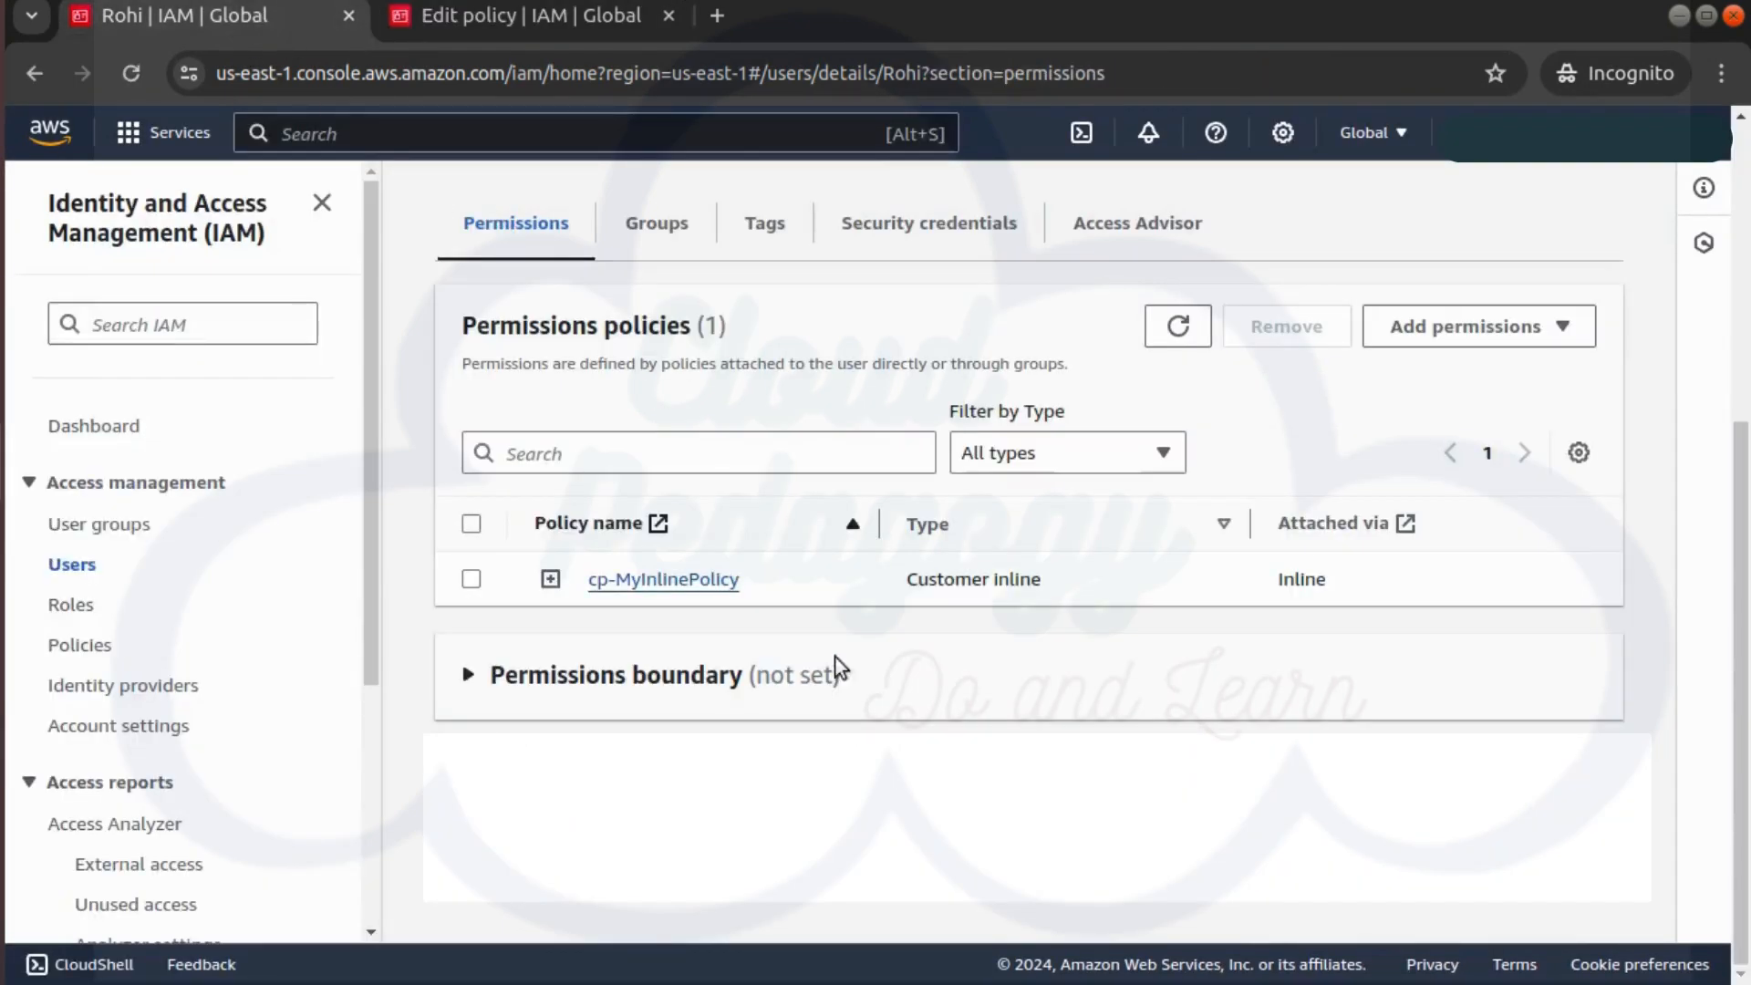
{"action": "left_click", "coordinate": [472, 580]}
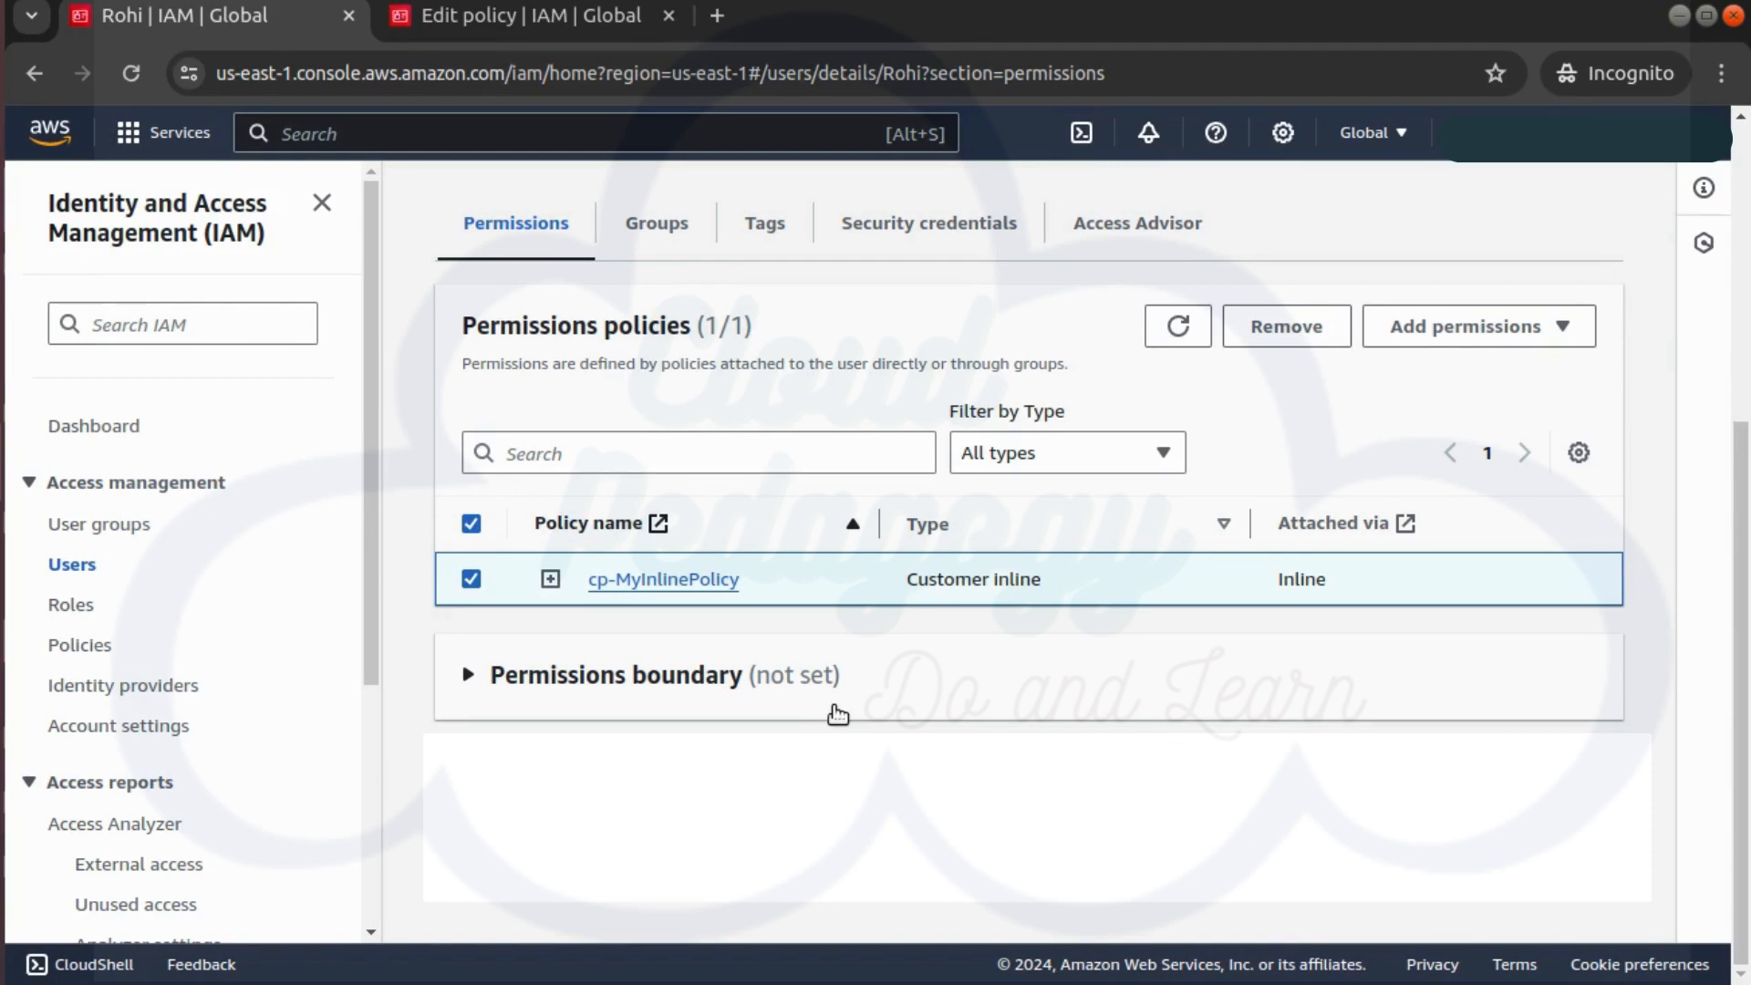
{"action": "left_click", "coordinate": [471, 579]}
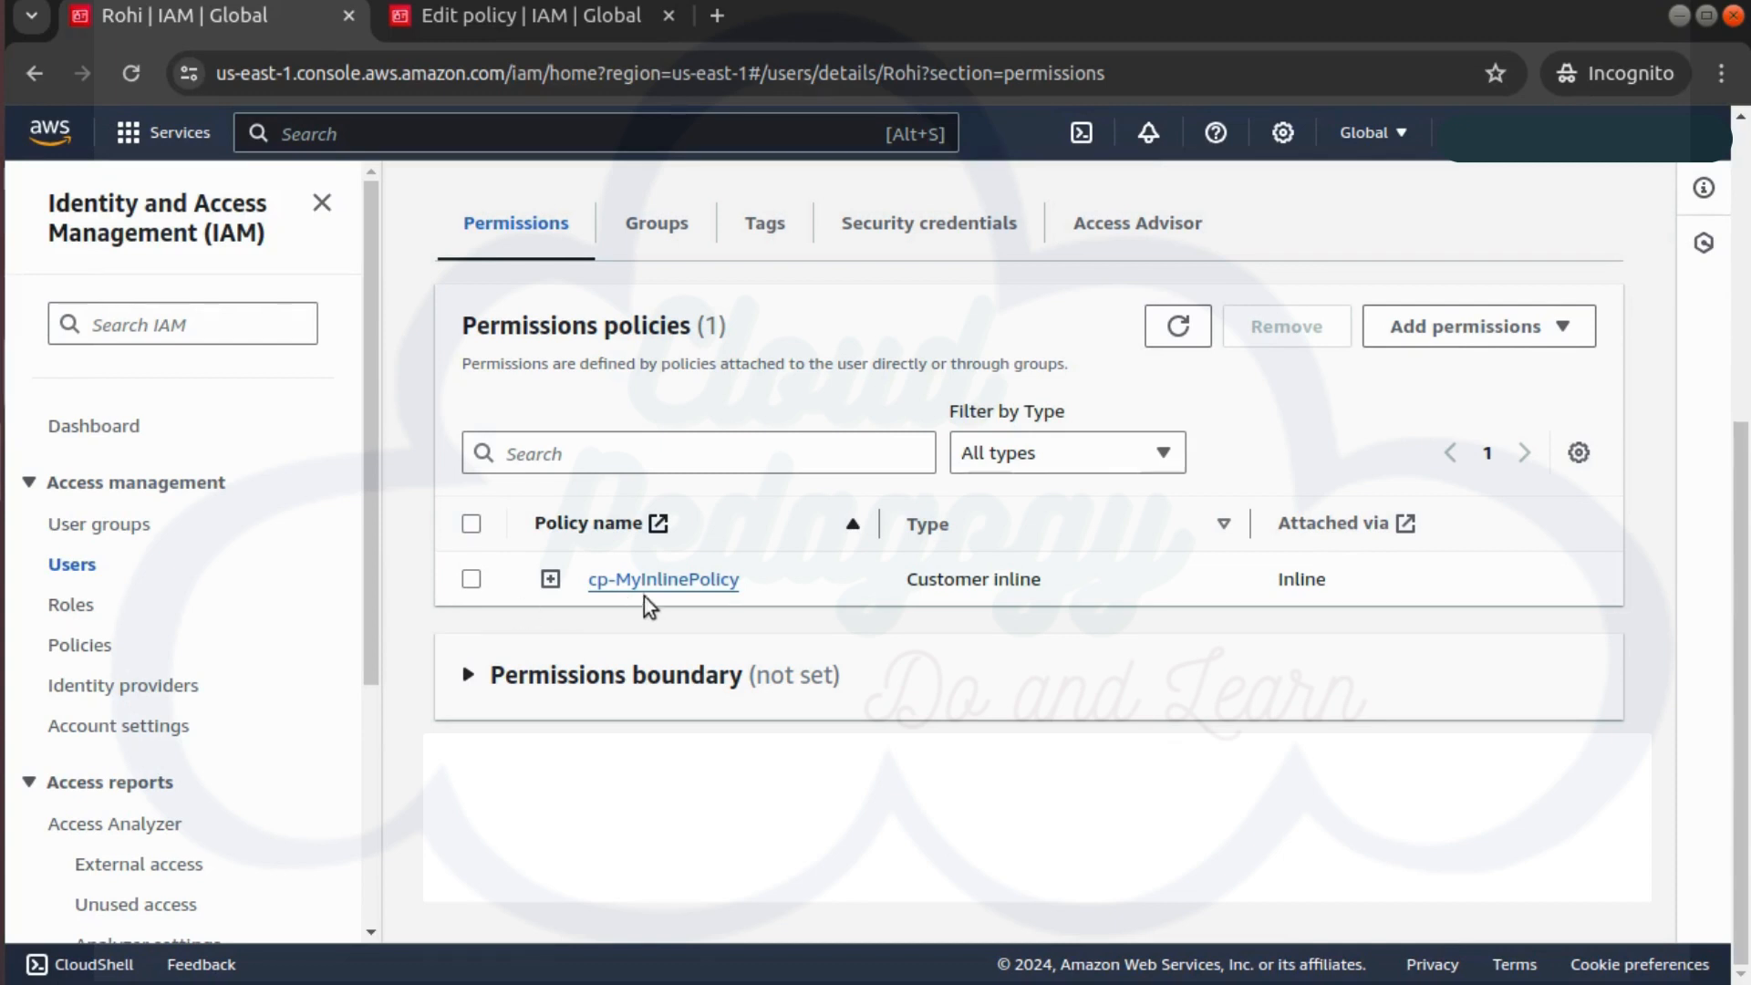
{"action": "scroll", "coordinate": [746, 567], "scroll_direction": "up", "scroll_amount": 2}
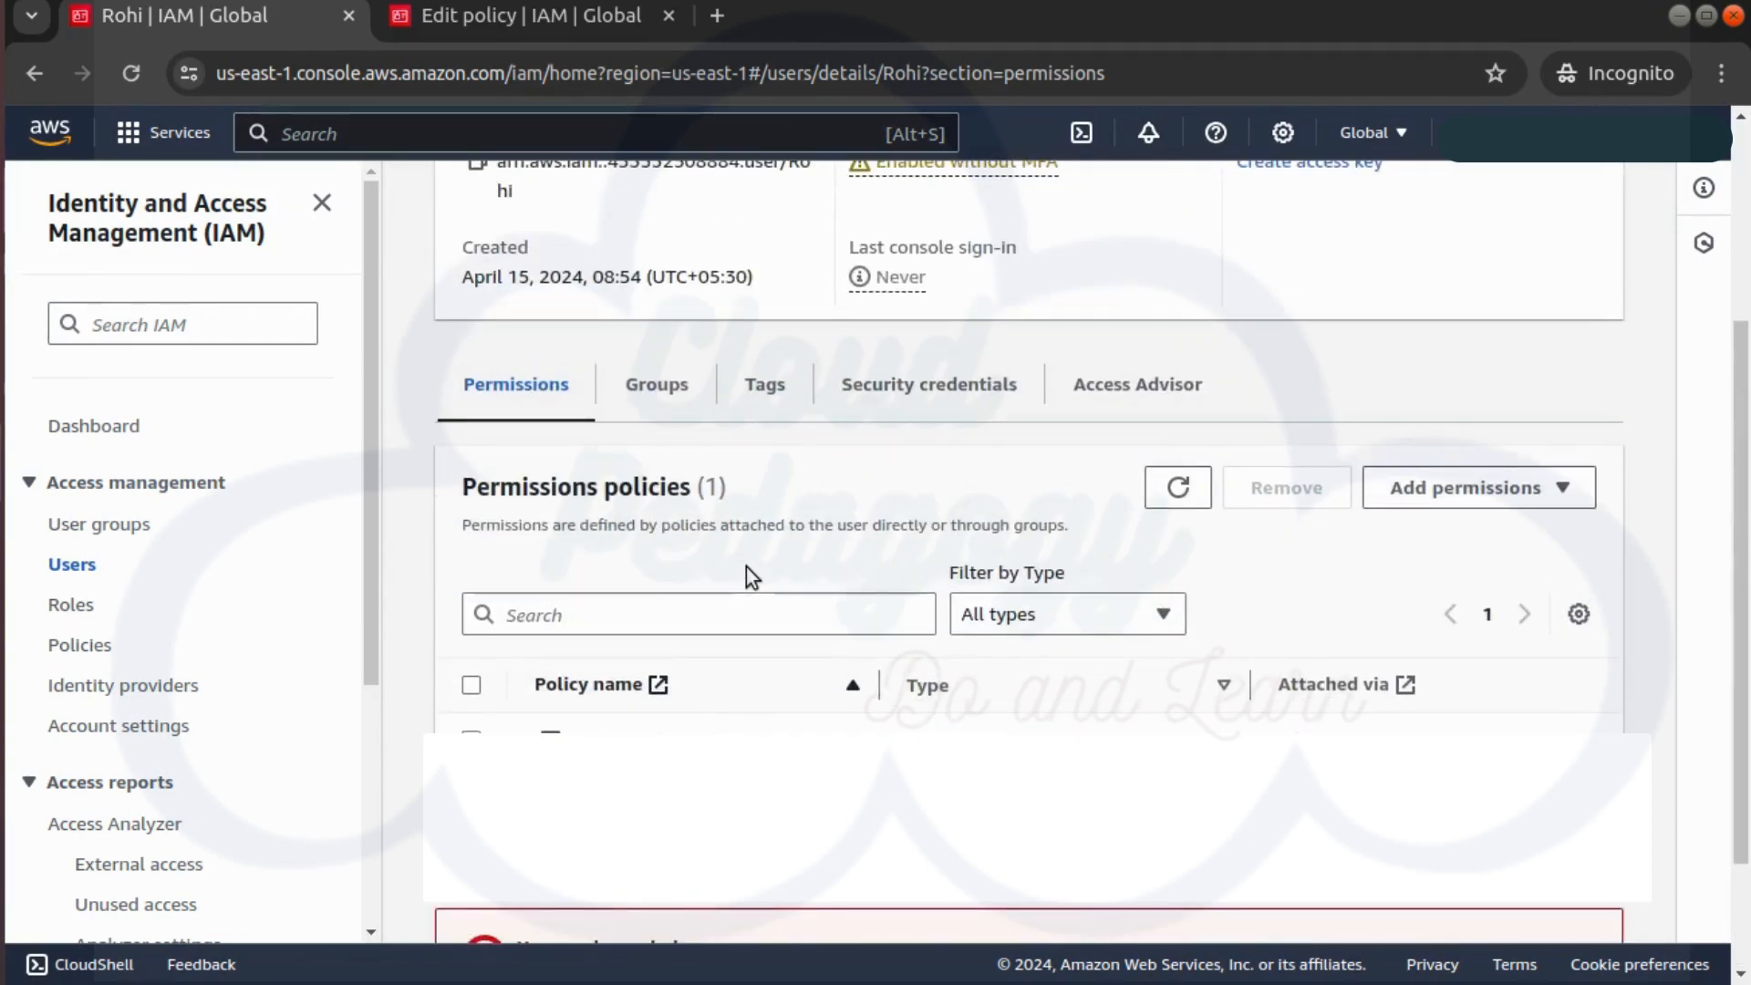
{"action": "scroll", "coordinate": [746, 567], "scroll_direction": "down", "scroll_amount": 2}
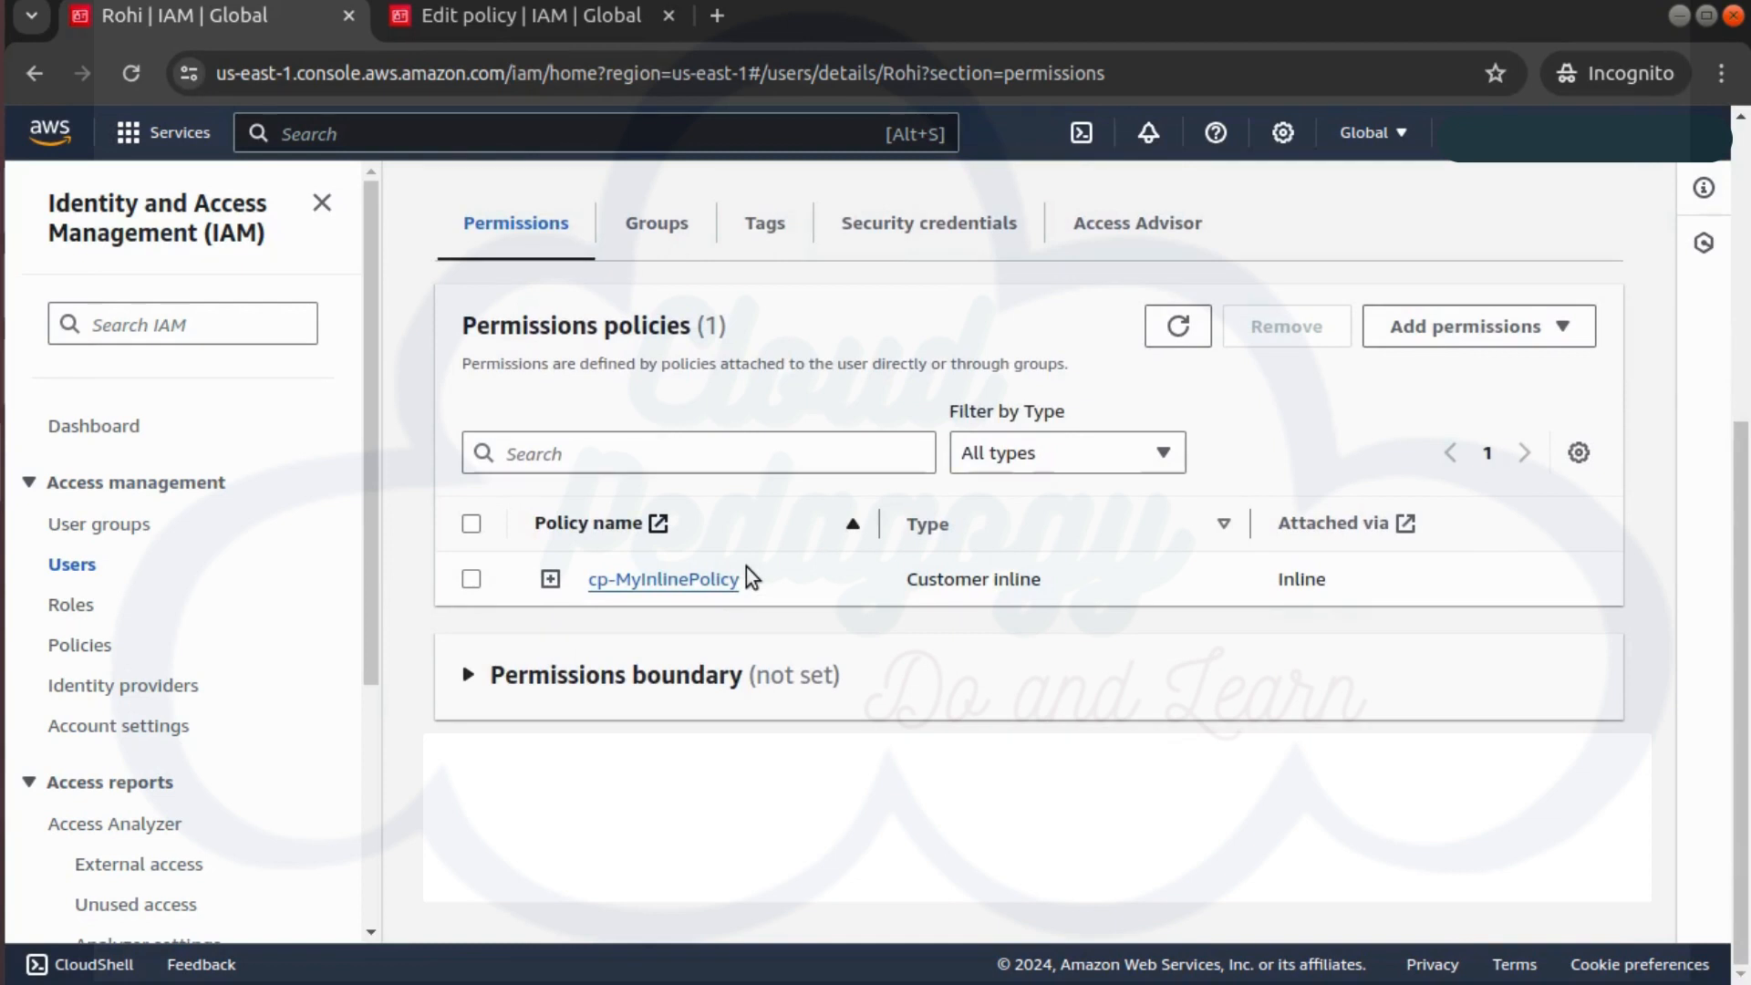